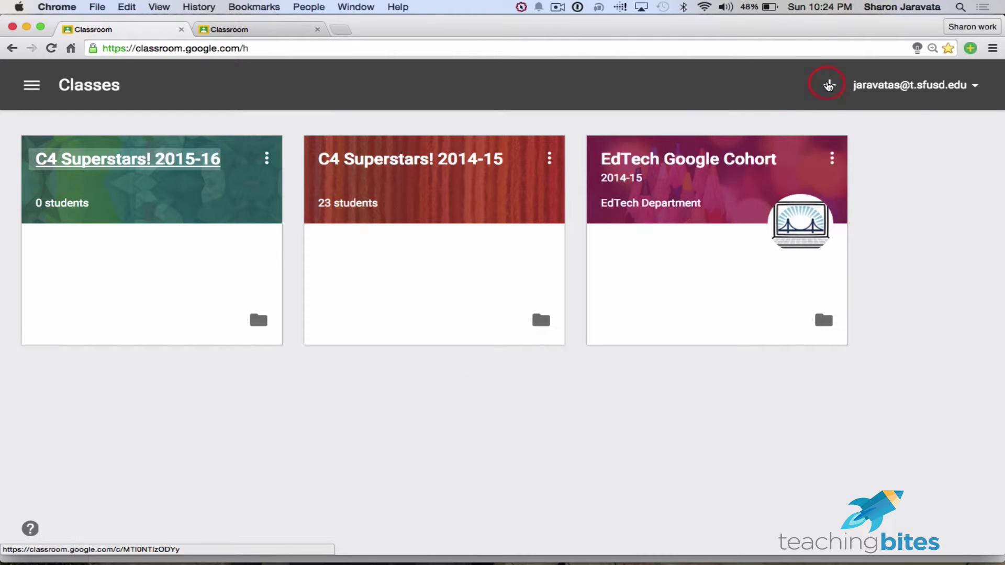
Review the options for joining or creating a class and the account and notification settings, and return to the class list
left_click(829, 85)
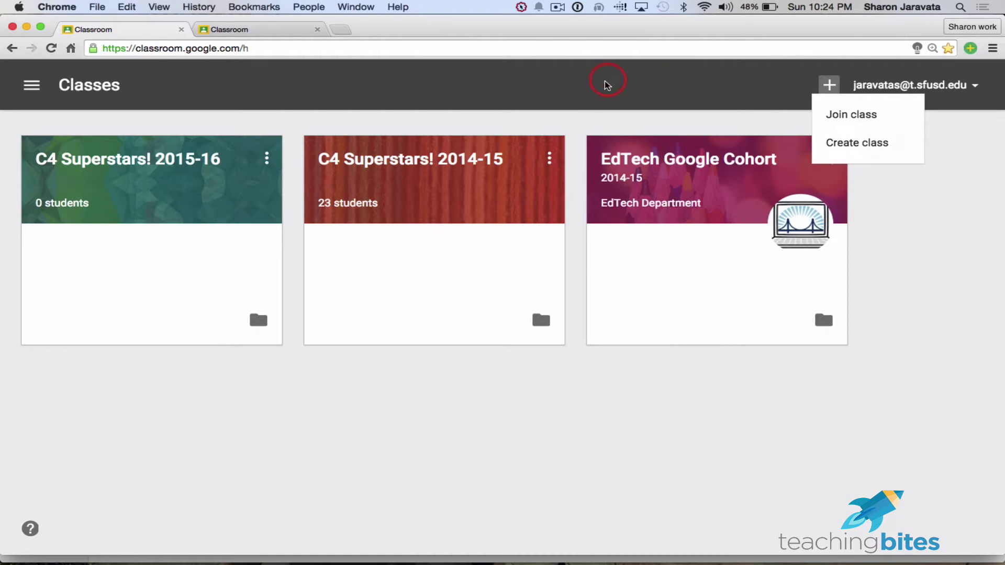
left_click(590, 96)
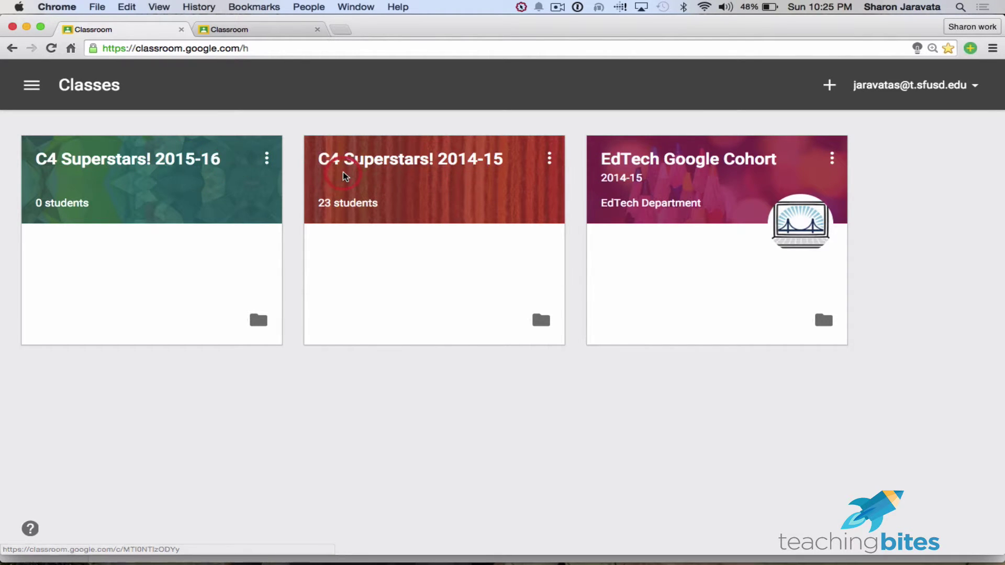
left_click(37, 85)
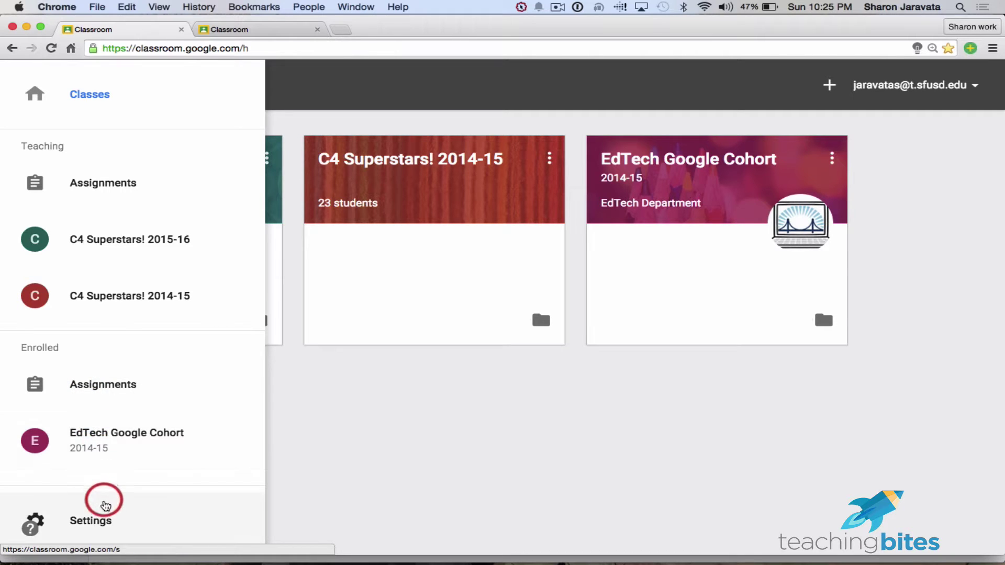
left_click(97, 515)
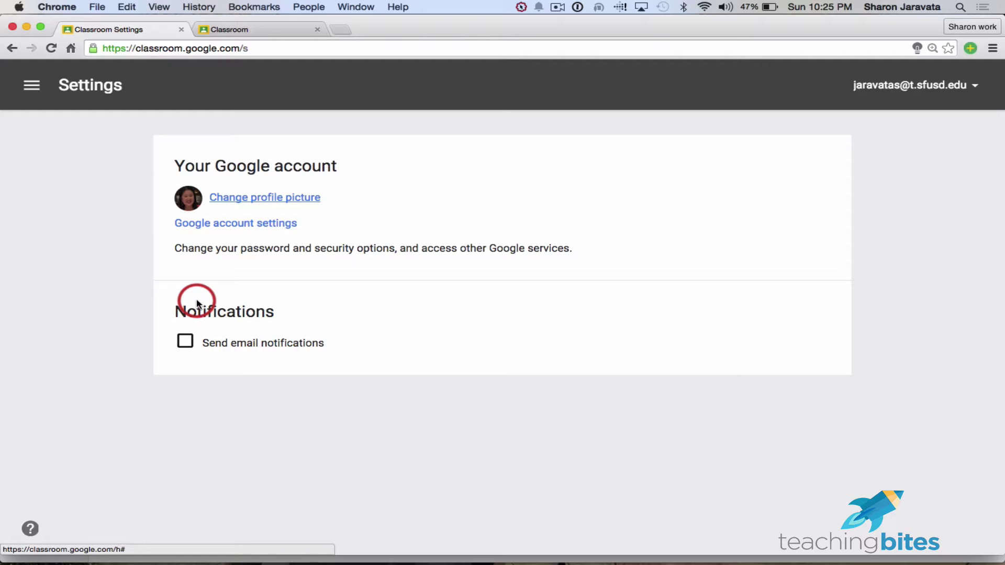
left_click(31, 87)
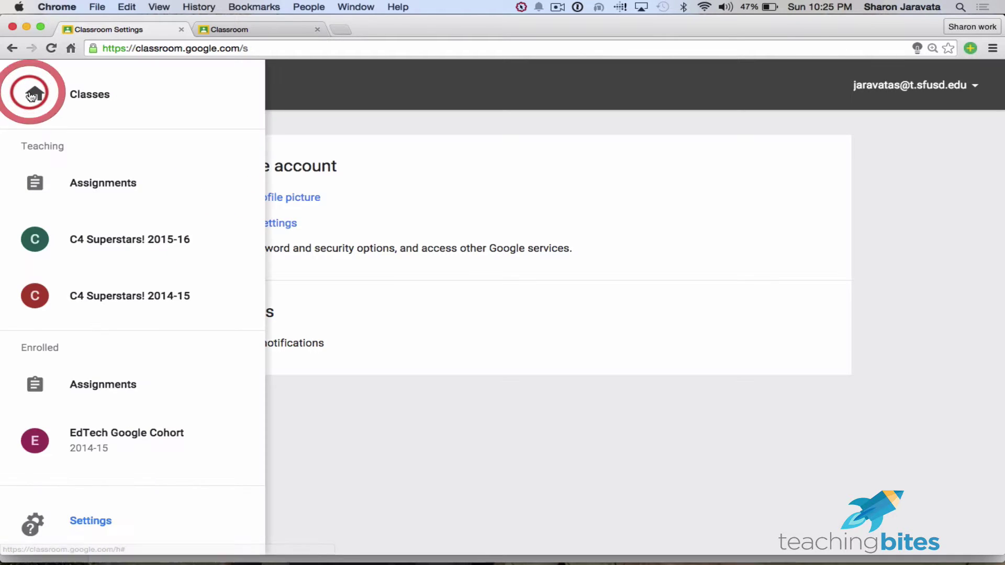
left_click(83, 99)
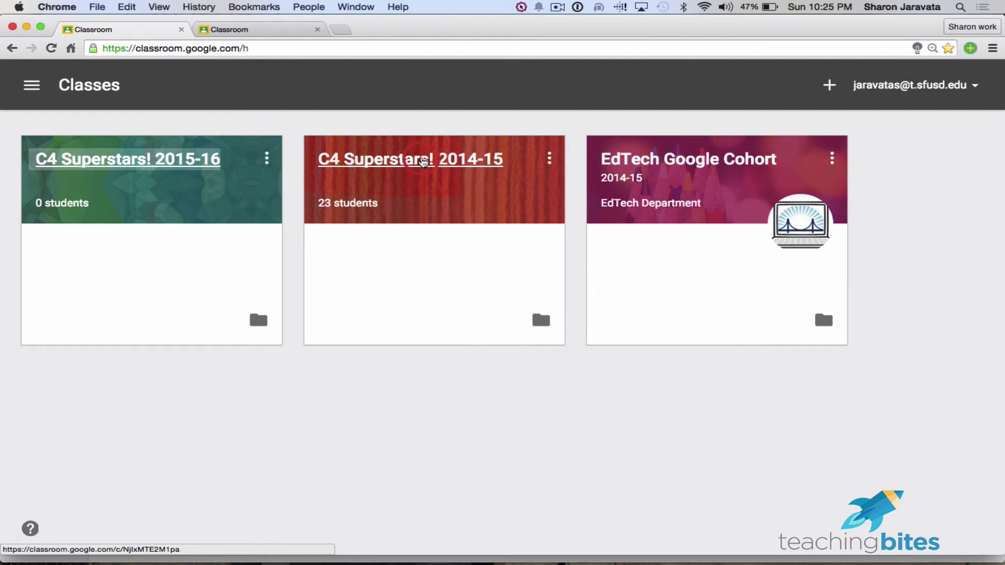
Check the management options of the C4 Superstars! 2014-15 class and open that class
left_click(549, 158)
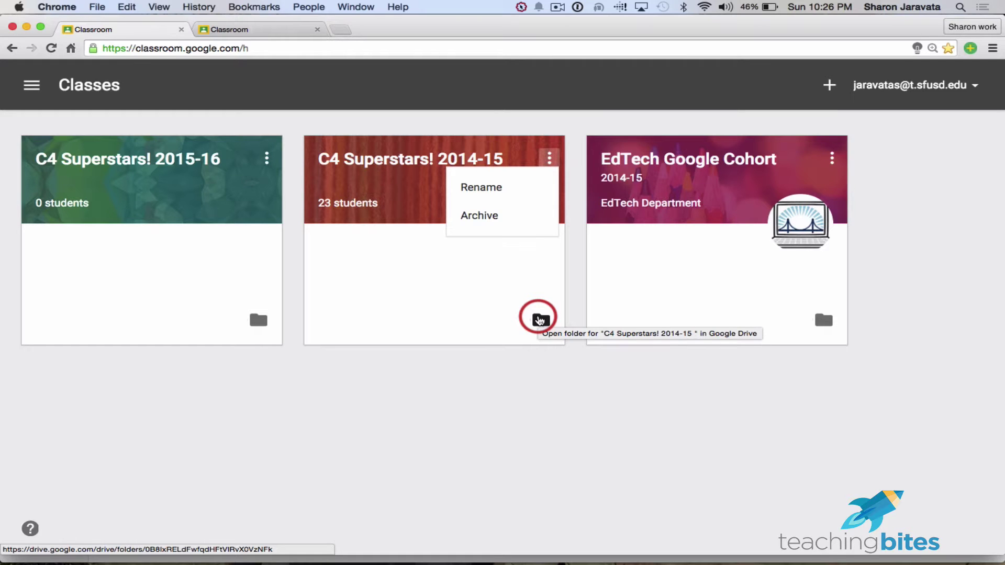
left_click(422, 285)
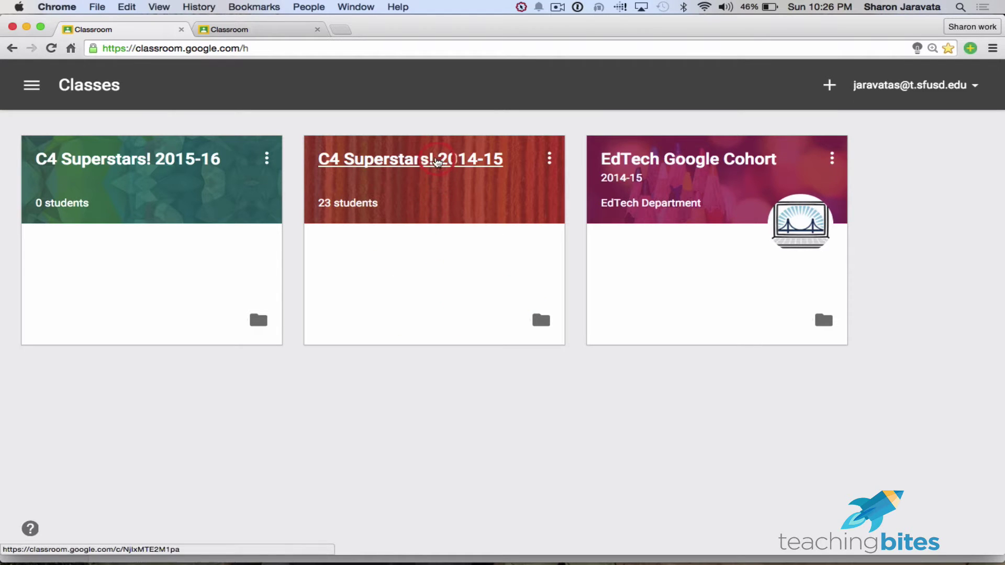
left_click(432, 160)
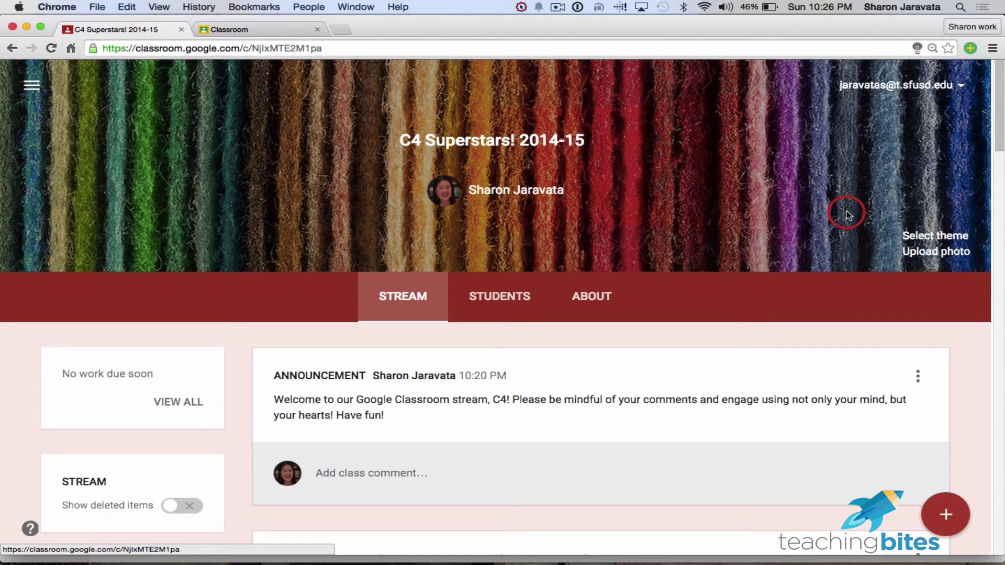
Browse the photo and pattern themes for the class header and view the photo upload option, without choosing any
left_click(930, 238)
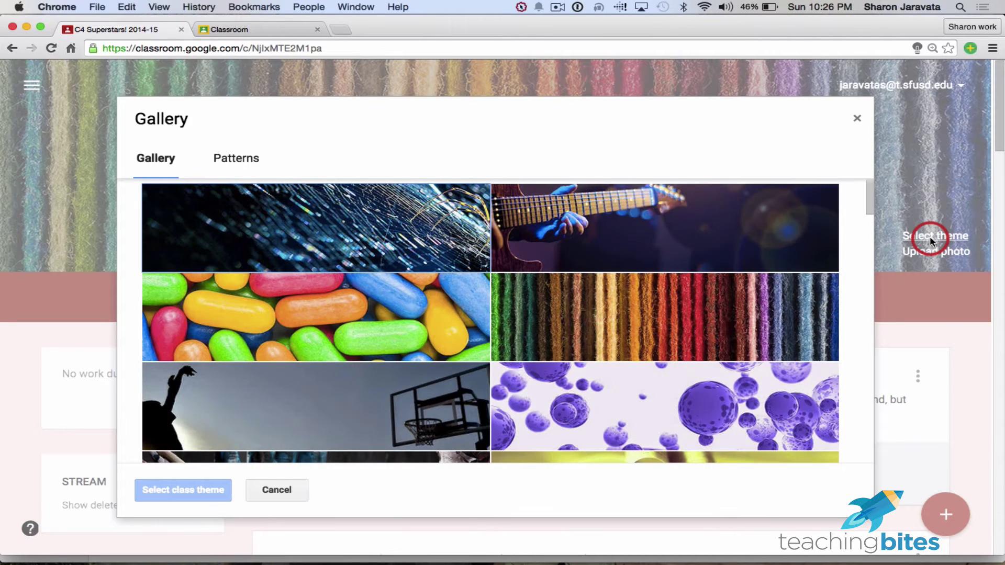
scroll(665, 312, "down", 4)
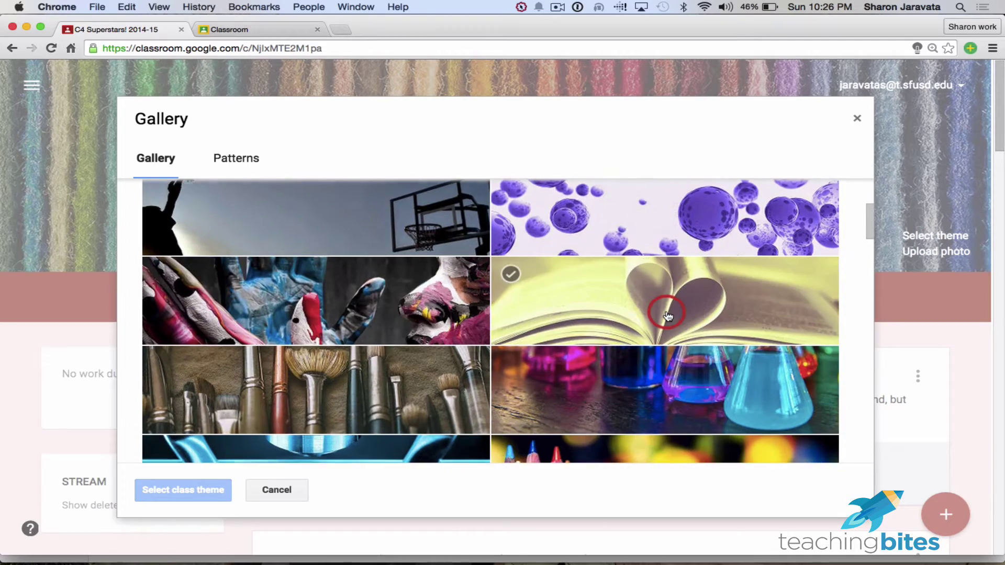
scroll(667, 314, "down", 10)
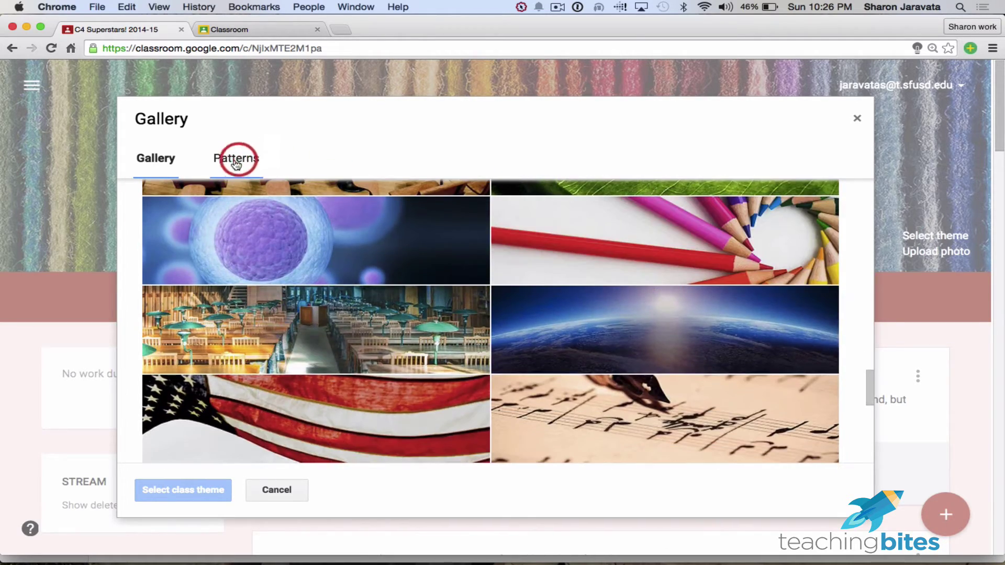
left_click(235, 158)
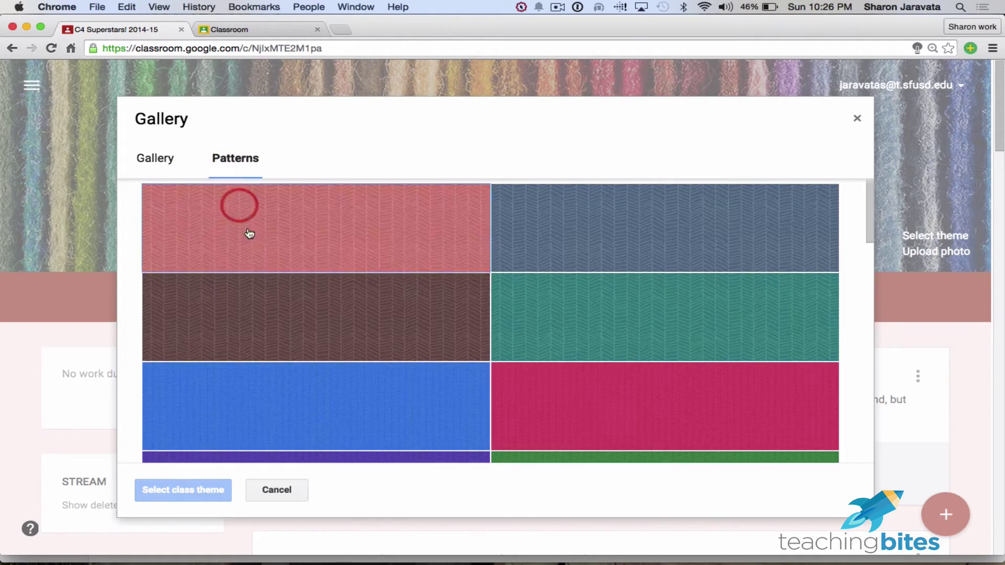
left_click(281, 491)
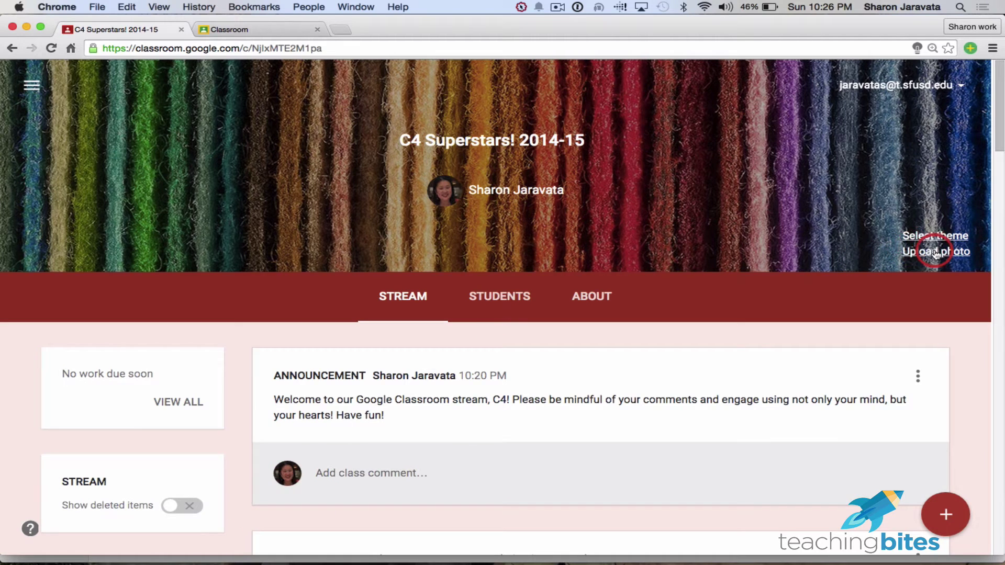
left_click(936, 252)
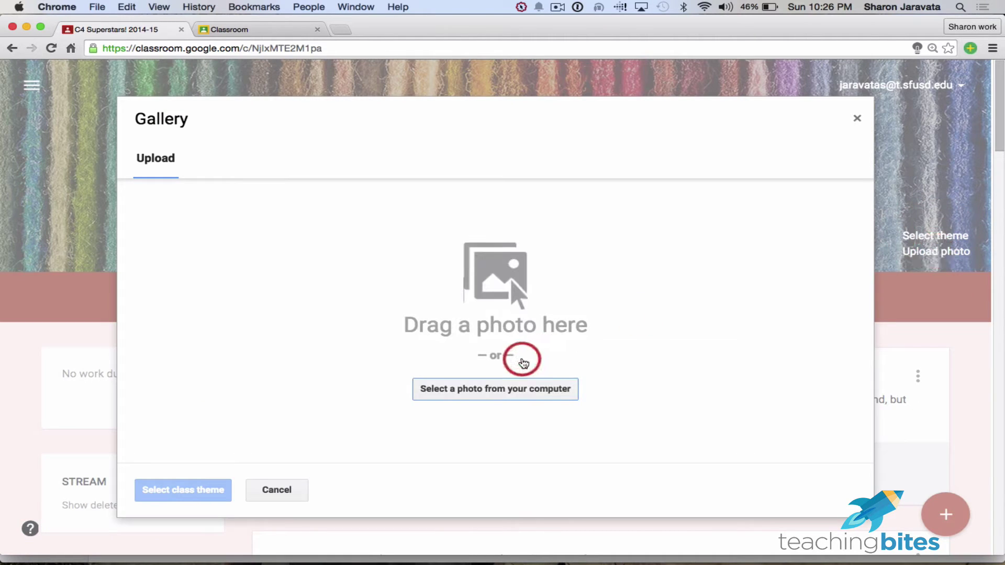
left_click(857, 118)
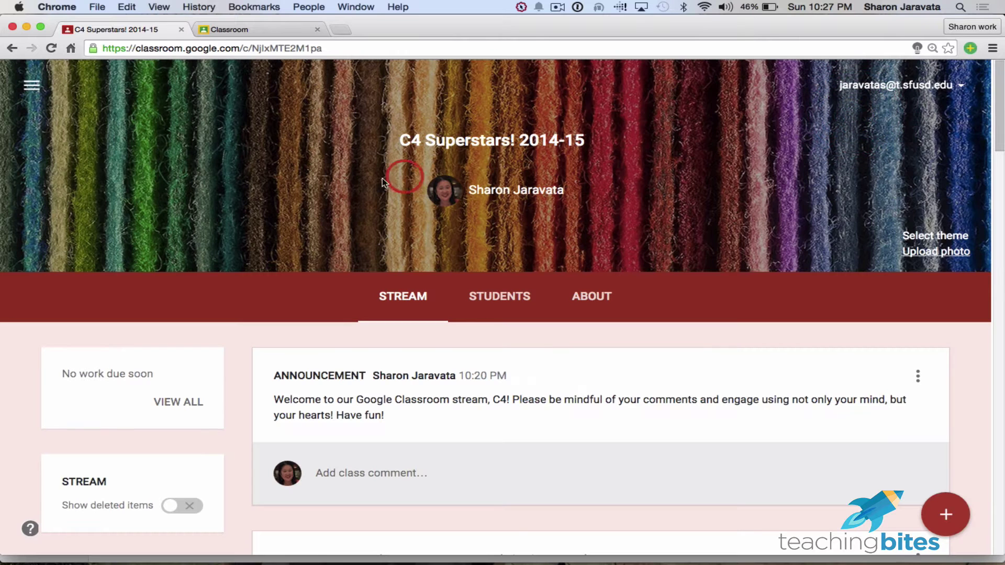
View the main navigation choices from inside the class and return to its stream
left_click(31, 85)
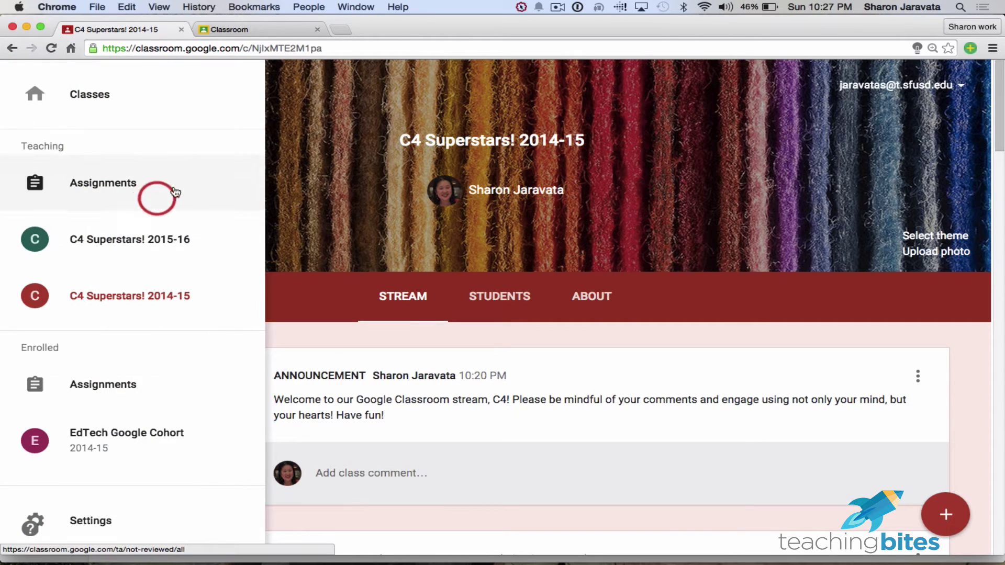
left_click(301, 122)
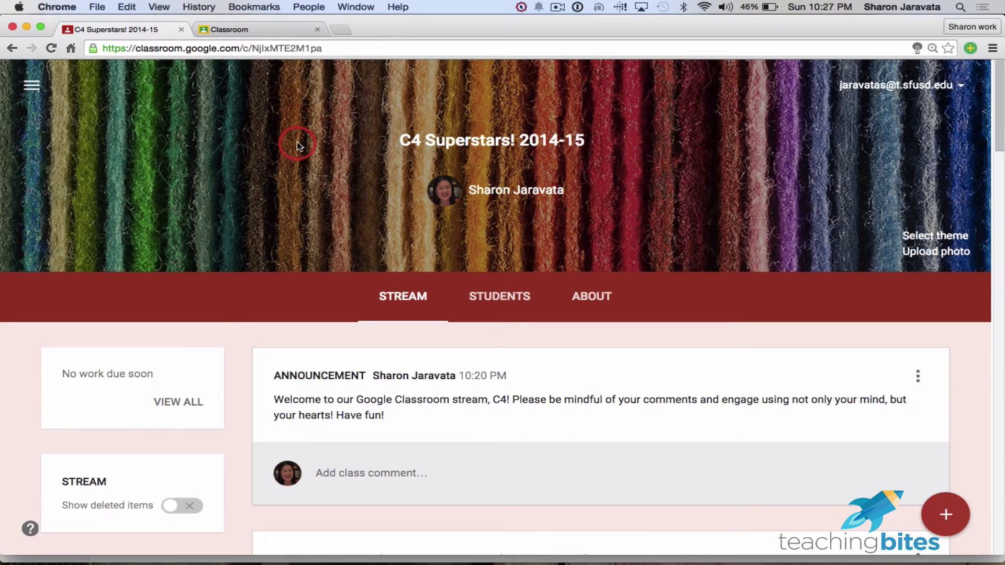
left_click(367, 294)
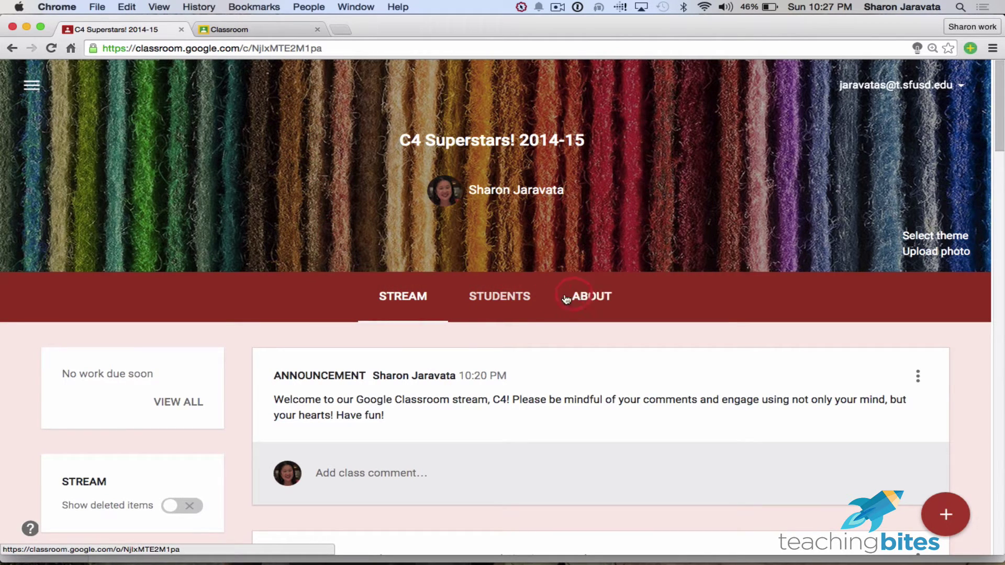
View the full list of assignments for this class and return to the class stream
scroll(234, 312, "down", 3)
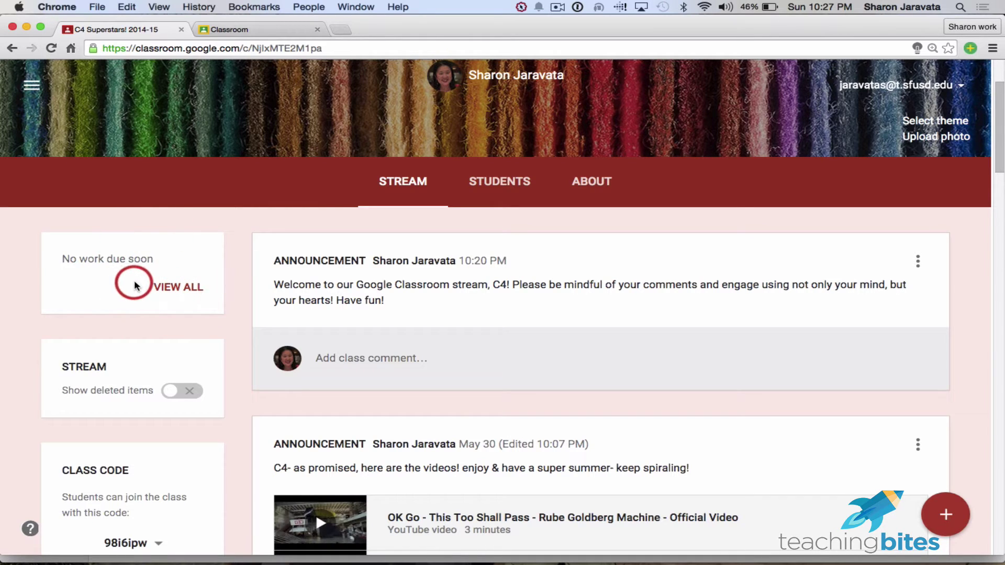
scroll(142, 290, "down", 1)
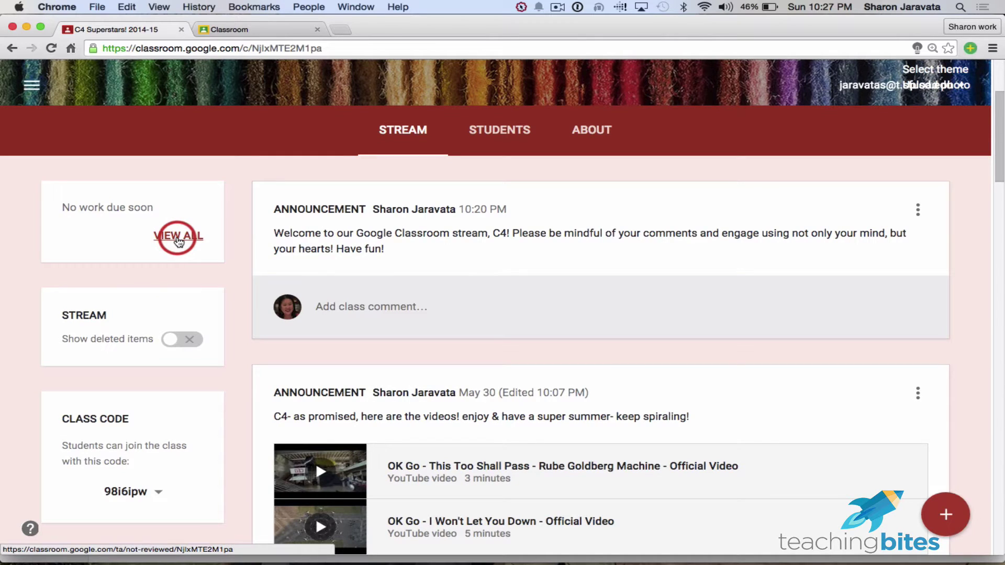
left_click(178, 237)
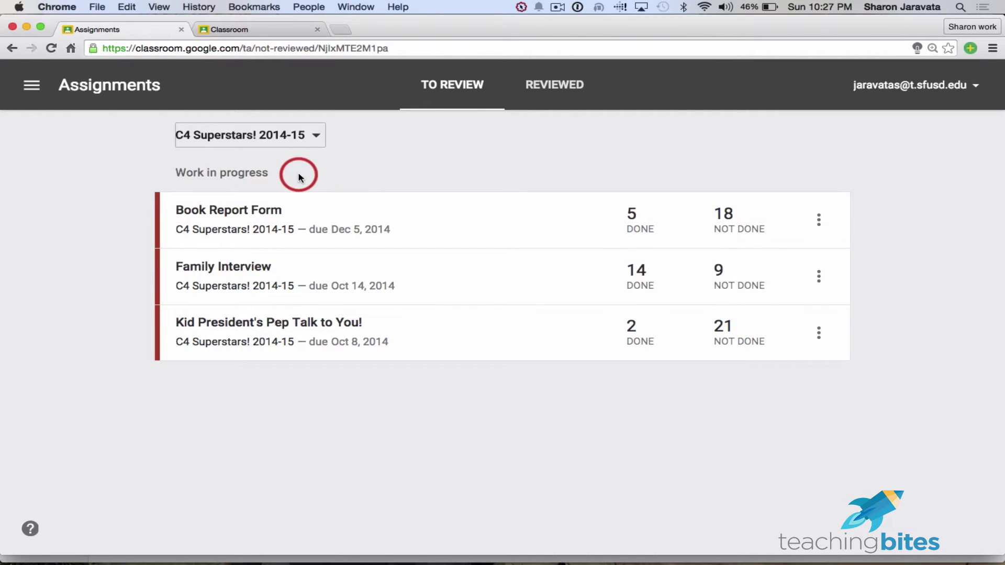
left_click(12, 48)
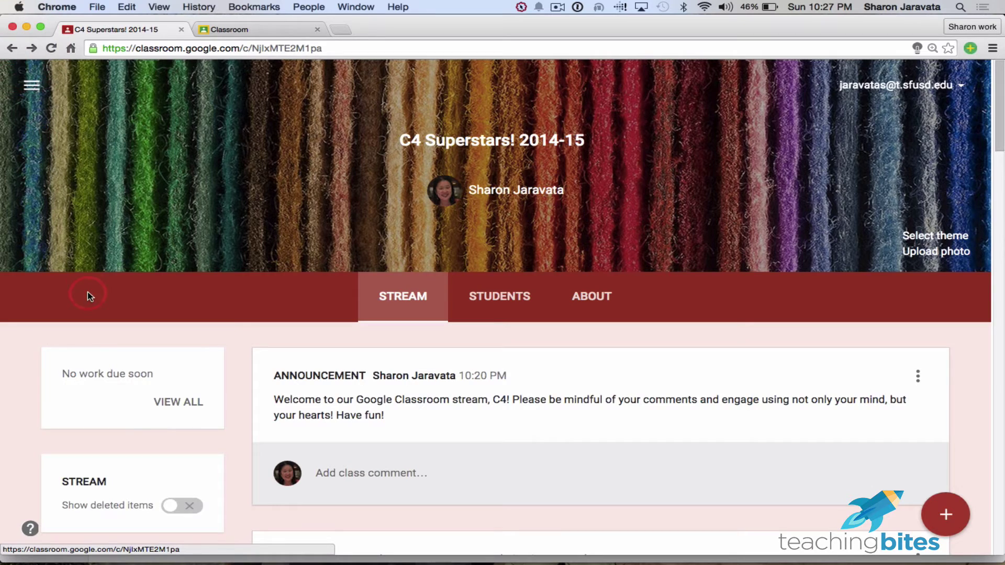
Look through the announcements and student comments in the class stream
scroll(87, 291, "down", 5)
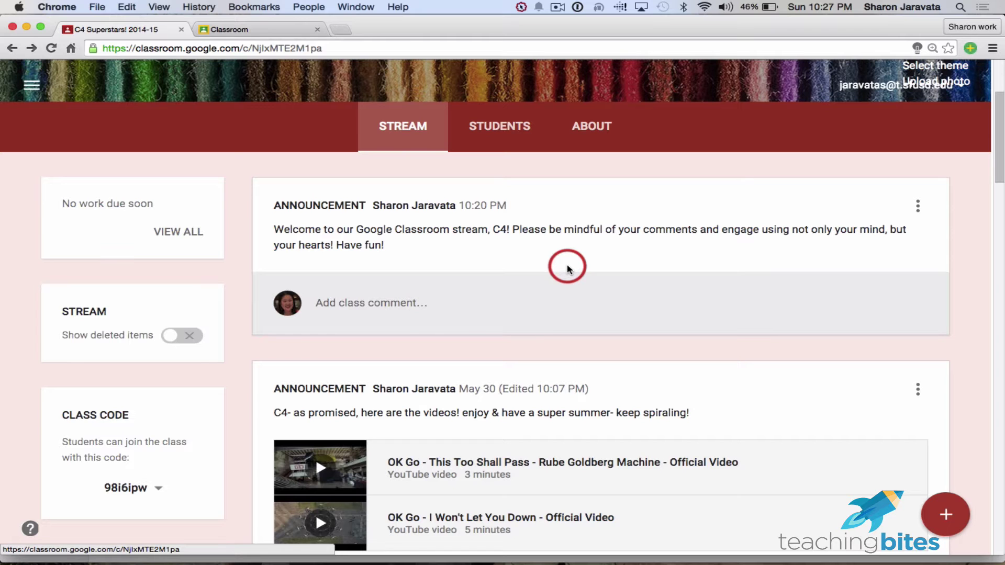
scroll(568, 269, "down", 10)
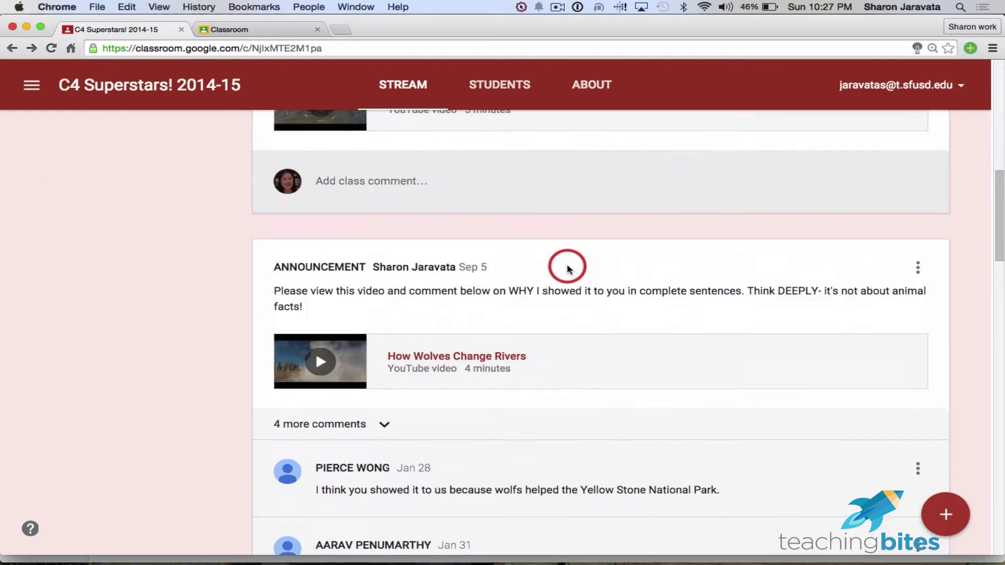
scroll(568, 268, "up", 4)
scroll(568, 268, "up", 2)
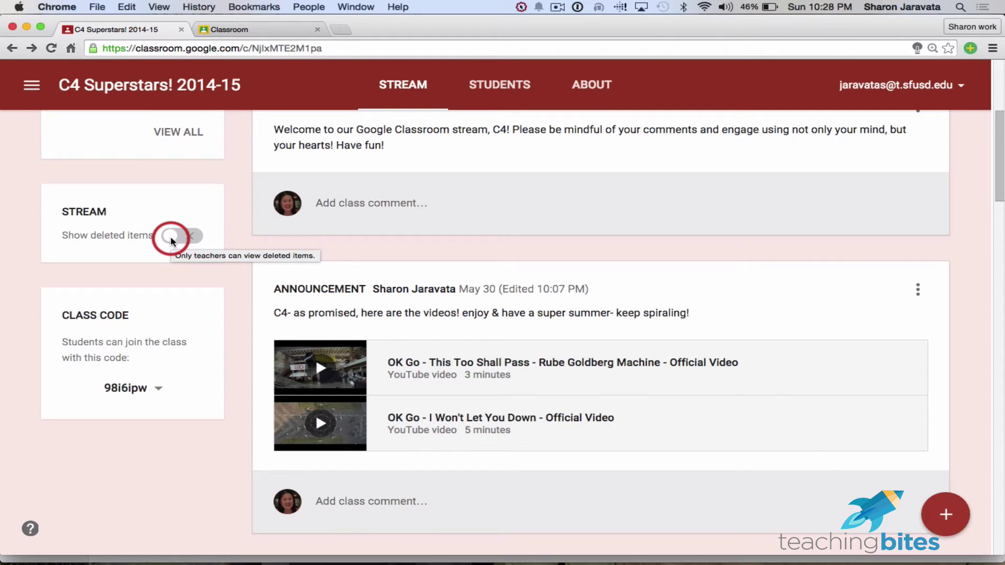
View the options for managing the class code and dismiss them without choosing one
scroll(172, 241, "down", 3)
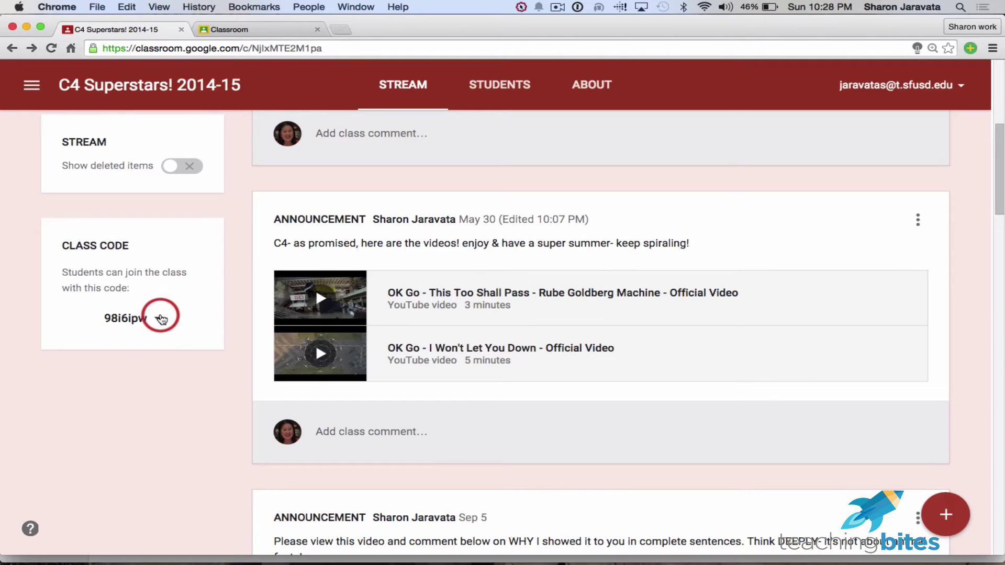
left_click(160, 319)
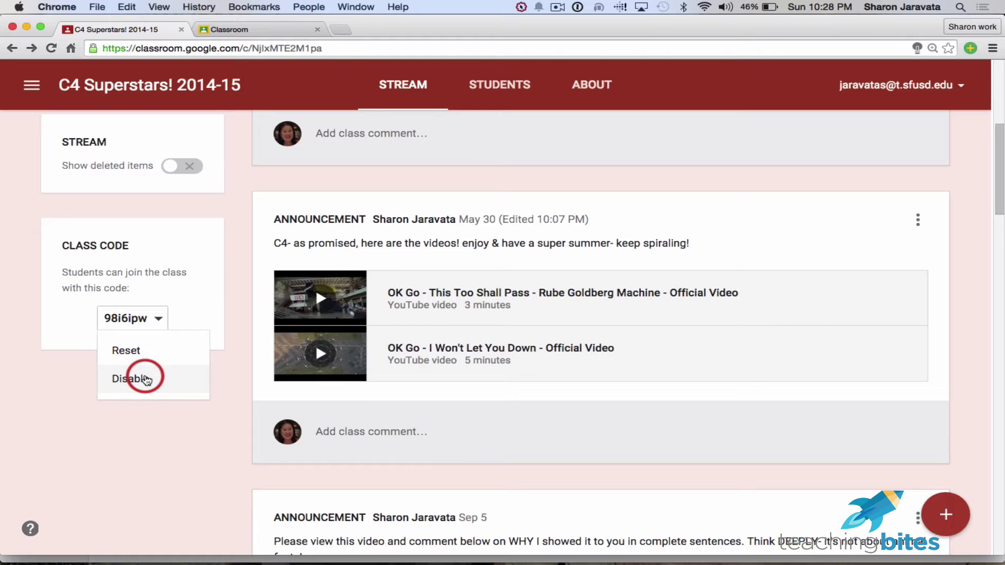
left_click(175, 253)
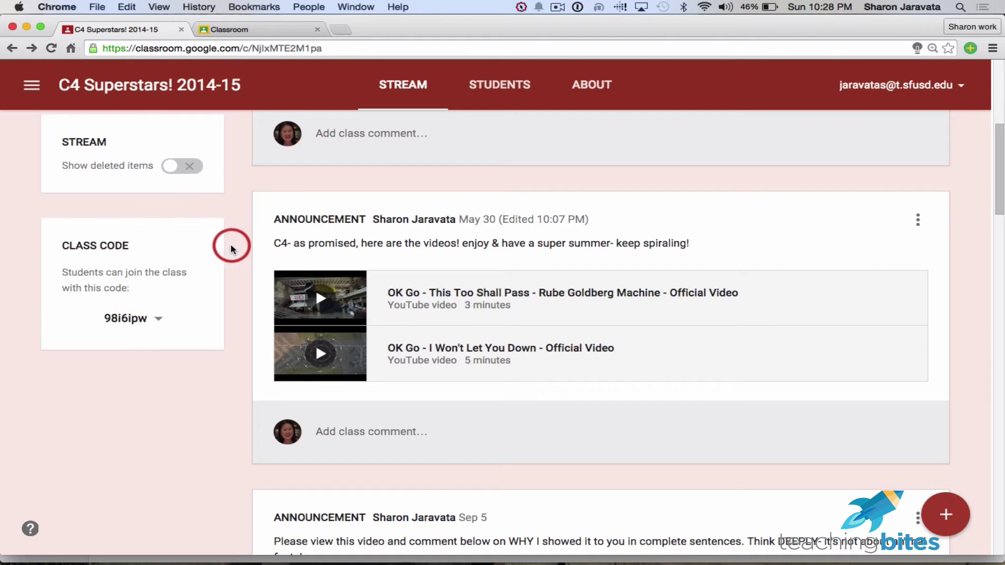
Show the kinds of posts that can be added to the stream, and open the options of the welcome announcement
scroll(444, 209, "up", 5)
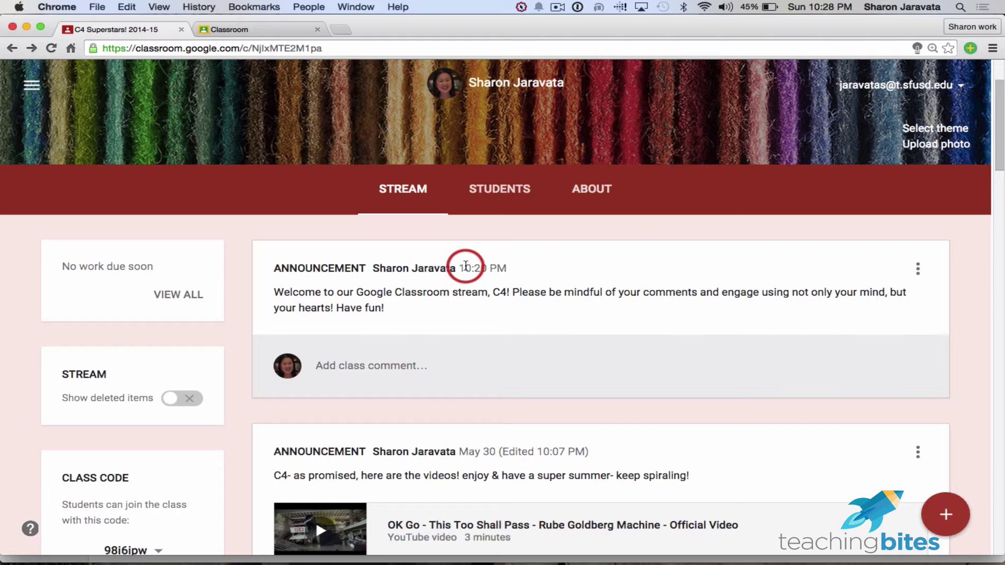
scroll(466, 266, "down", 3)
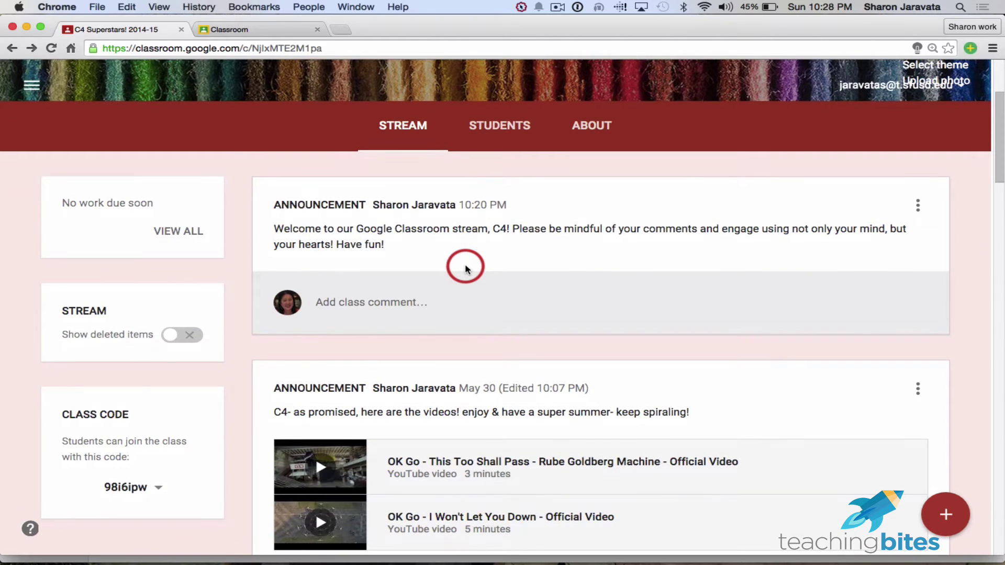
scroll(466, 266, "down", 1)
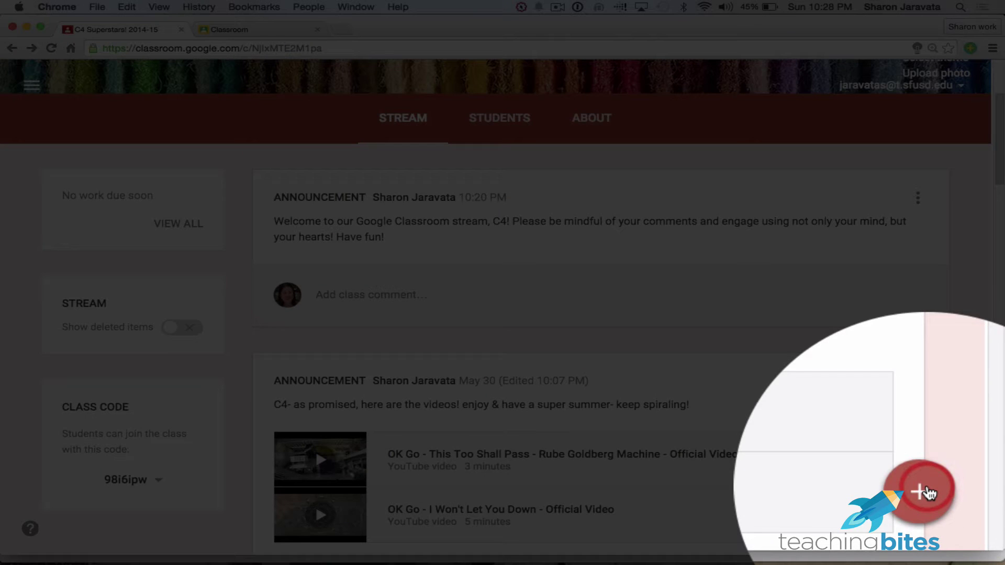
left_click(928, 493)
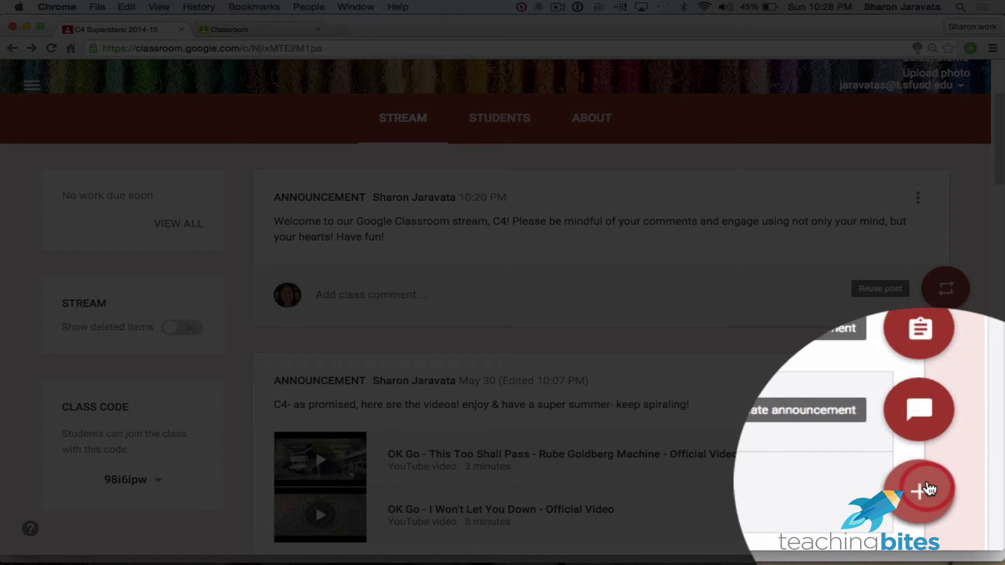
left_click(929, 425)
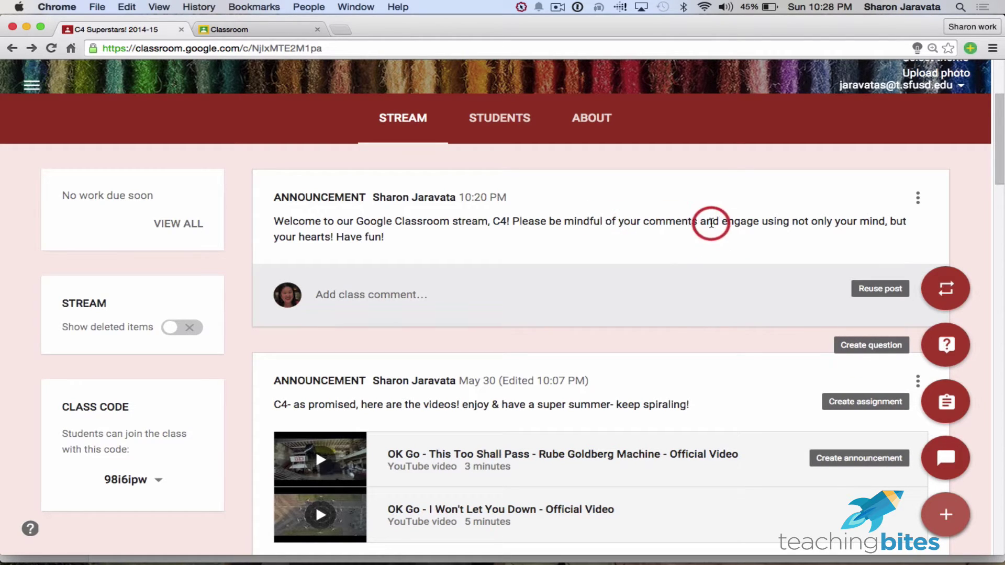
left_click(918, 198)
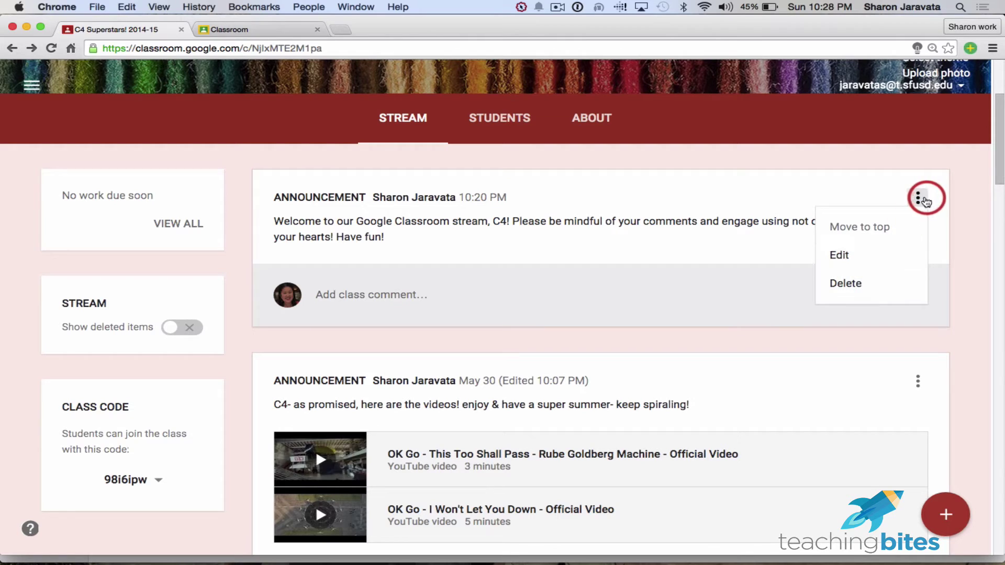
Dismiss the welcome announcement's options and start creating a new assignment for the class
left_click(919, 196)
left_click(945, 512)
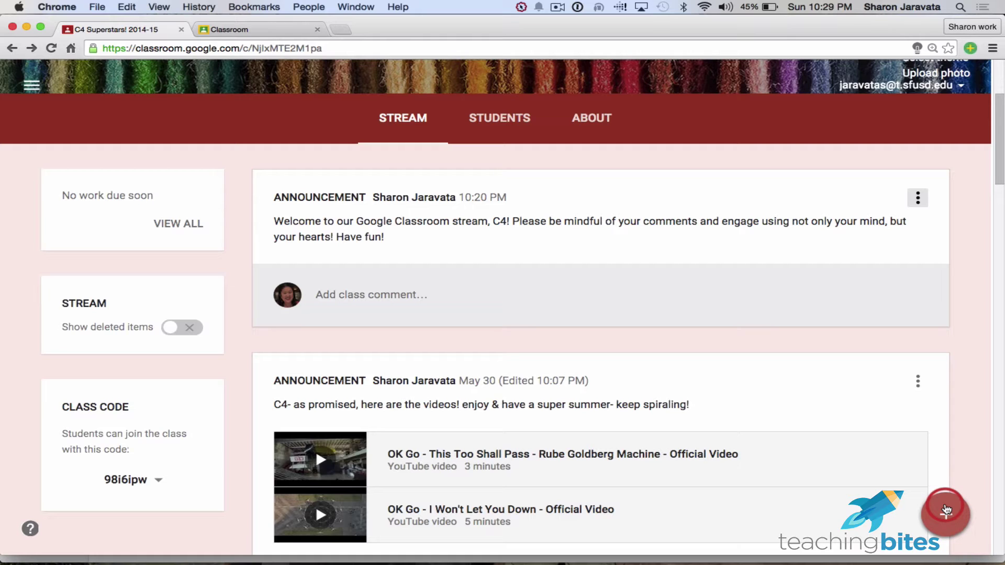
left_click(946, 511)
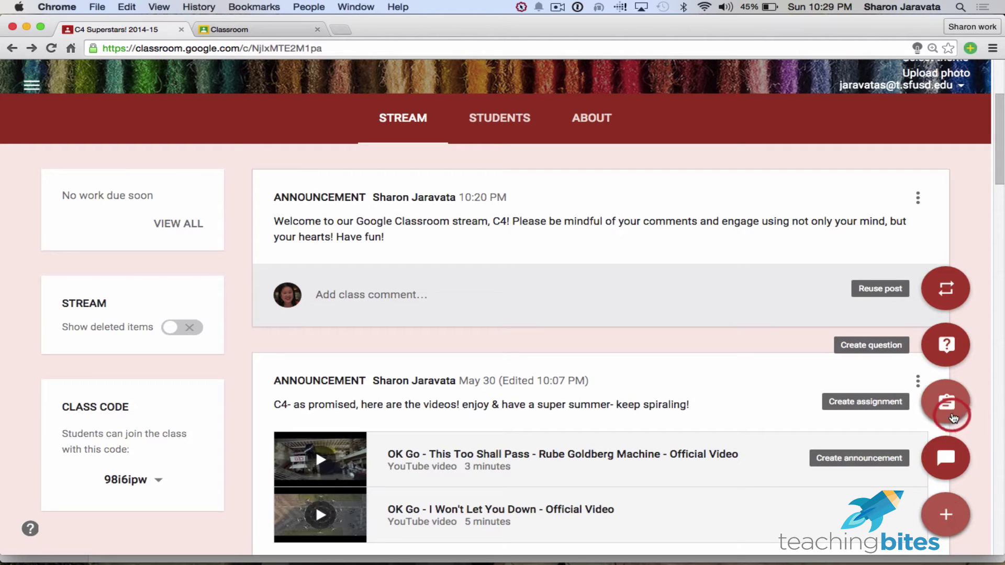
left_click(948, 406)
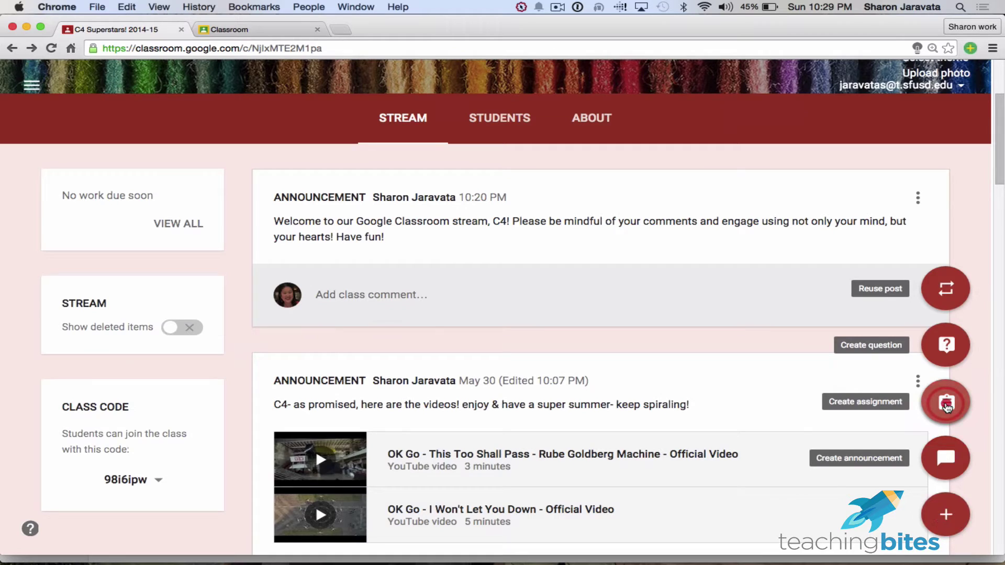
left_click(947, 406)
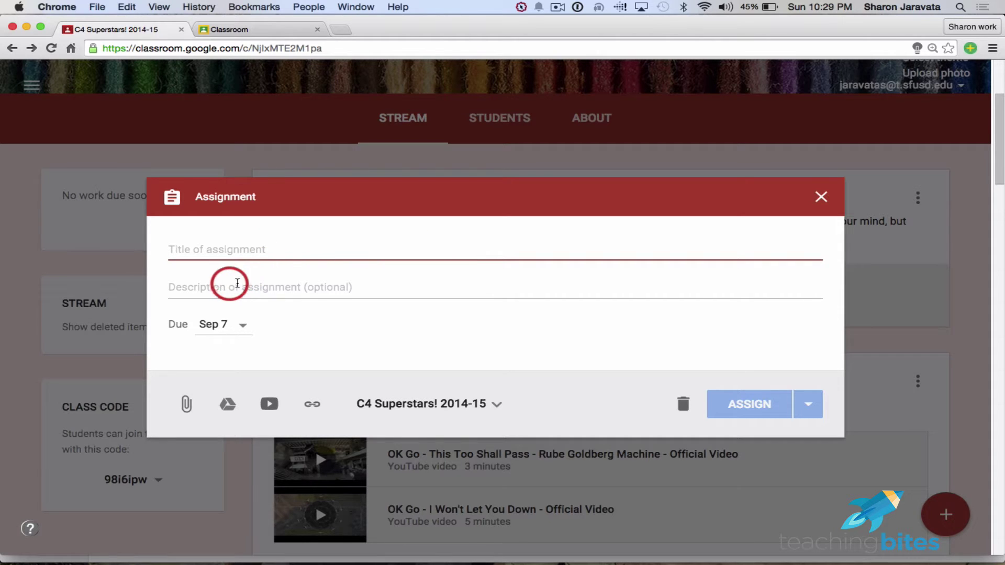
Show the assignment's due date and time settings, adding an 11:59 PM due time and removing it again
left_click(243, 325)
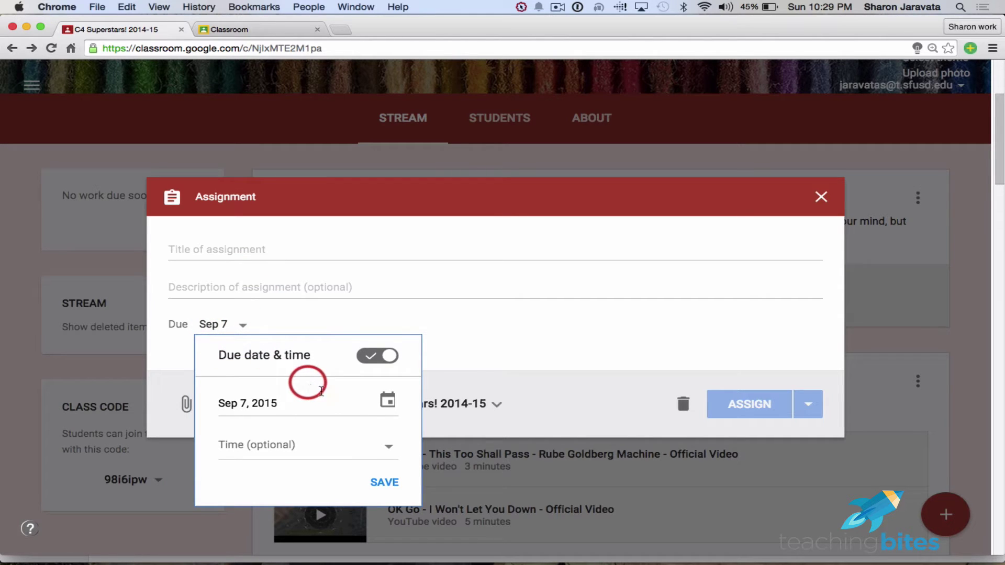
left_click(388, 446)
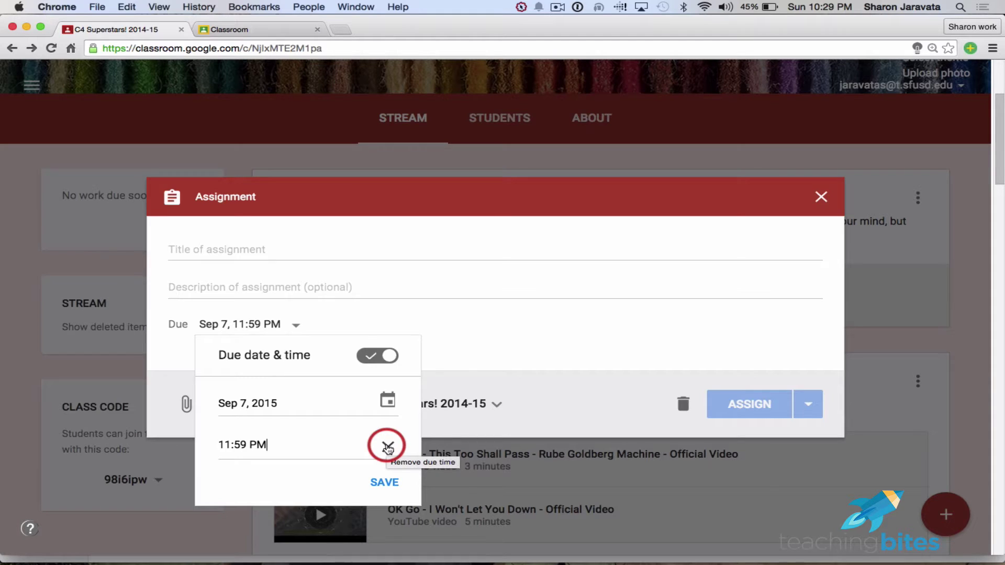
left_click(388, 448)
left_click(390, 483)
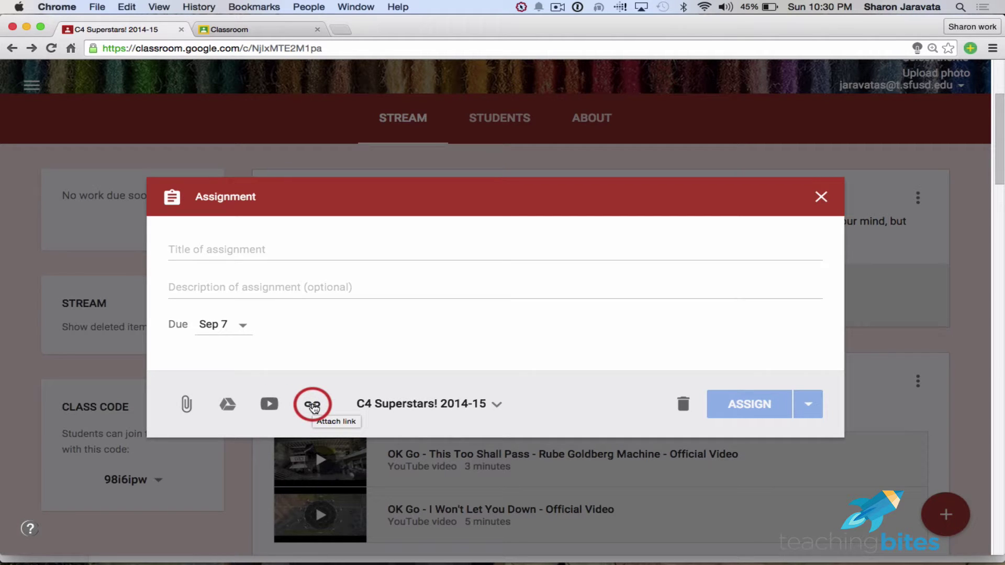
Show how to post to several classes by adding C4 Superstars! 2015-16 to the assignment and removing it again
left_click(492, 406)
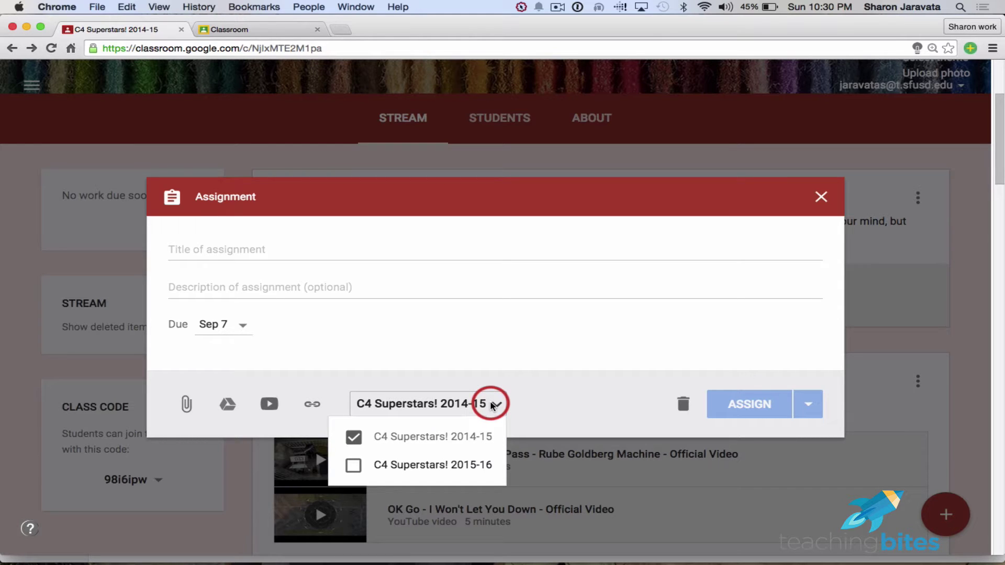
left_click(354, 464)
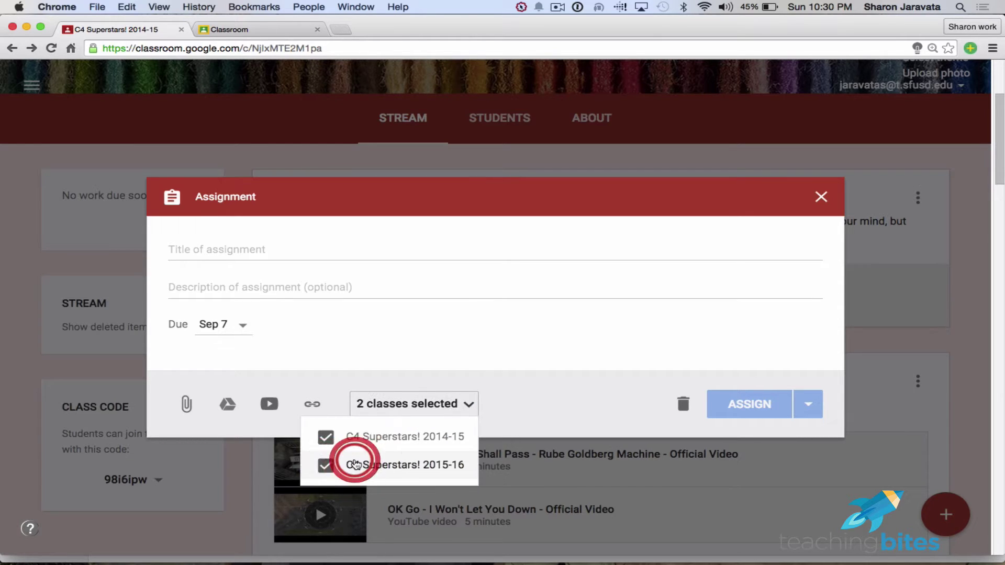
left_click(335, 465)
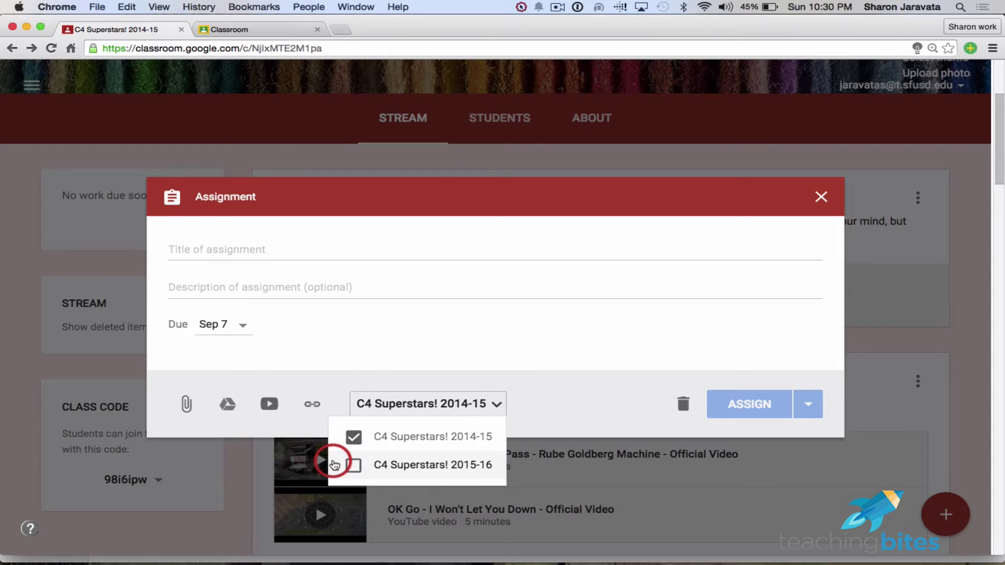
left_click(624, 389)
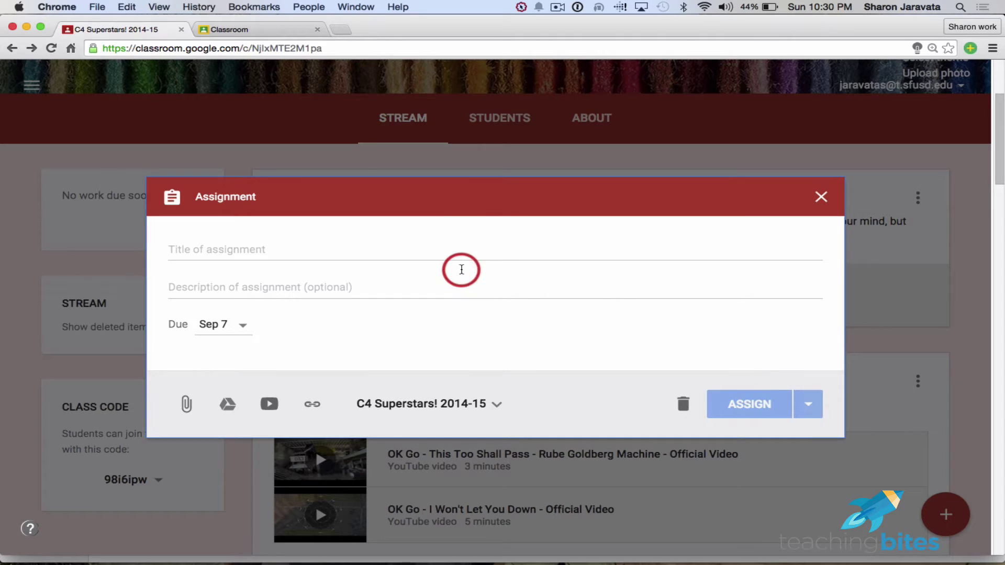
Title the assignment "What is the meaning of this video?"
left_click(390, 249)
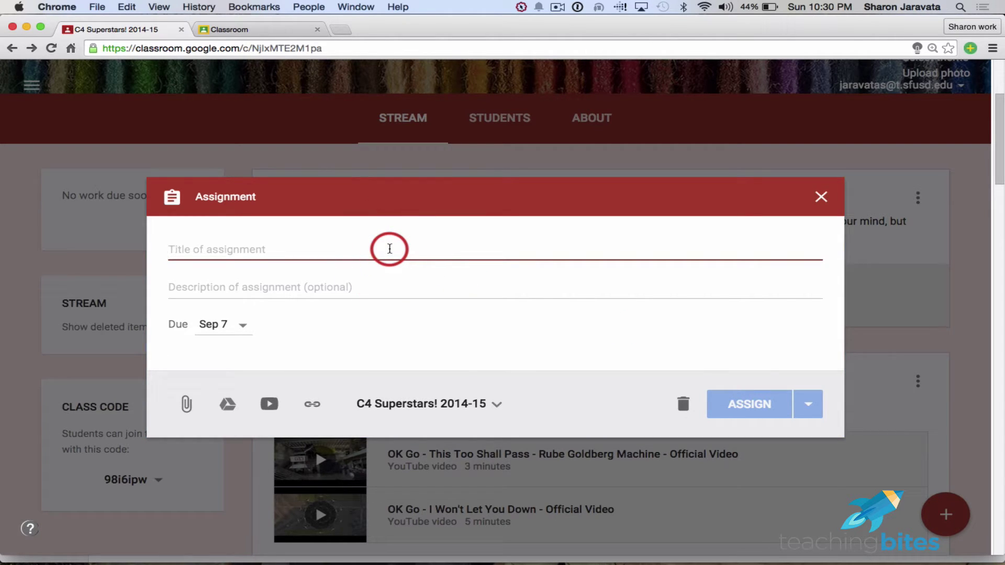
type("What ")
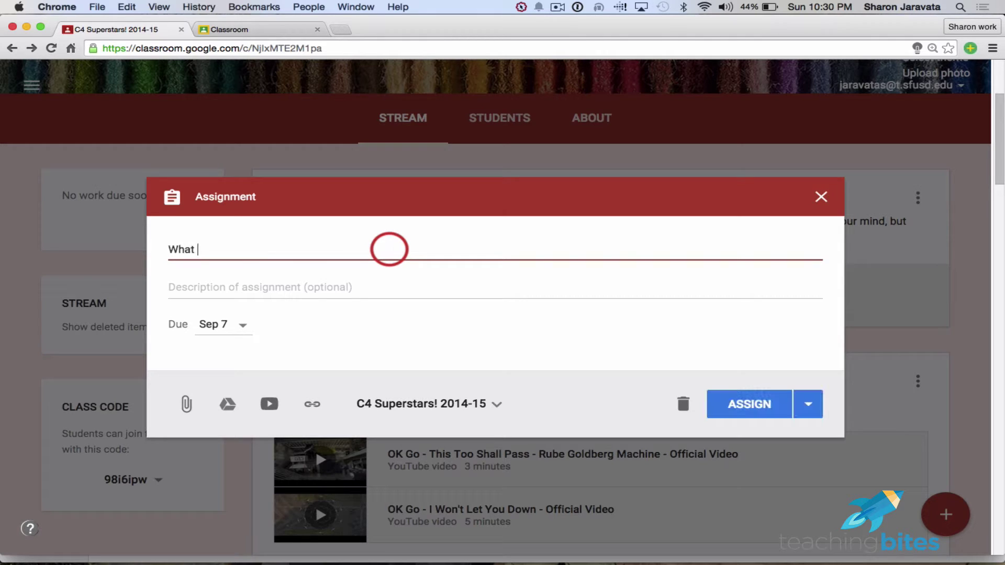
type("is the meaning of ")
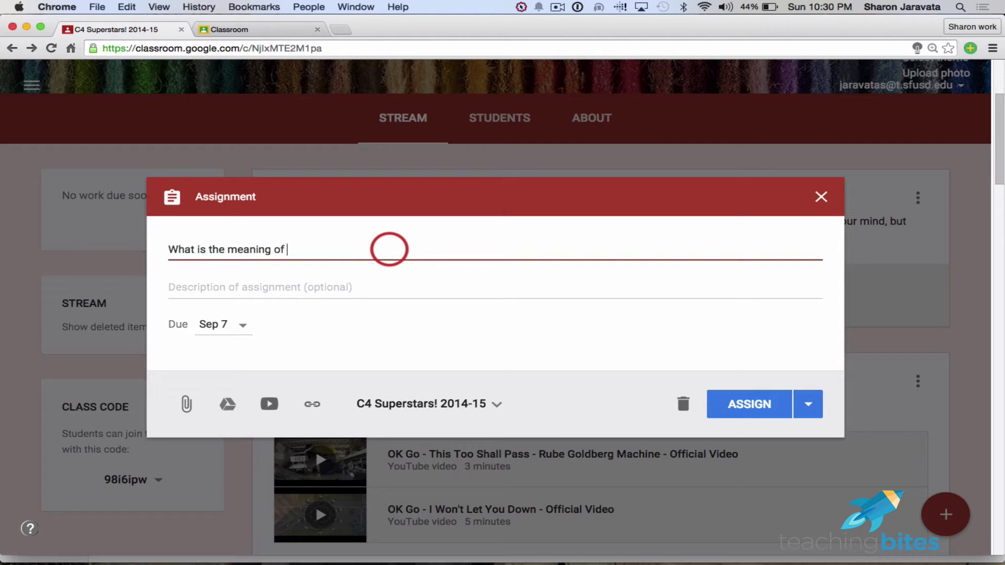
type("this video?")
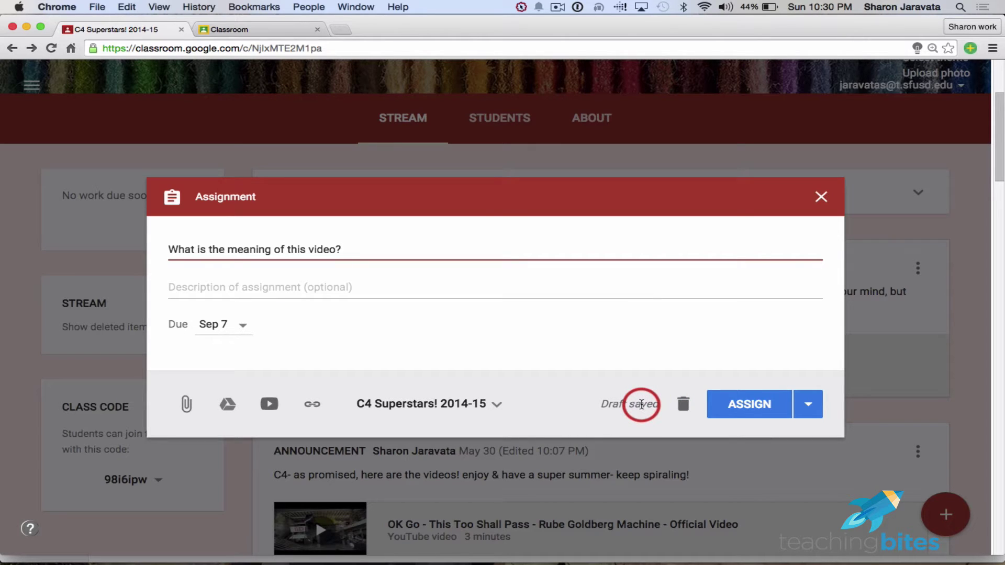
Show the choices for assigning or saving a draft, and close the assignment without posting it
left_click(807, 406)
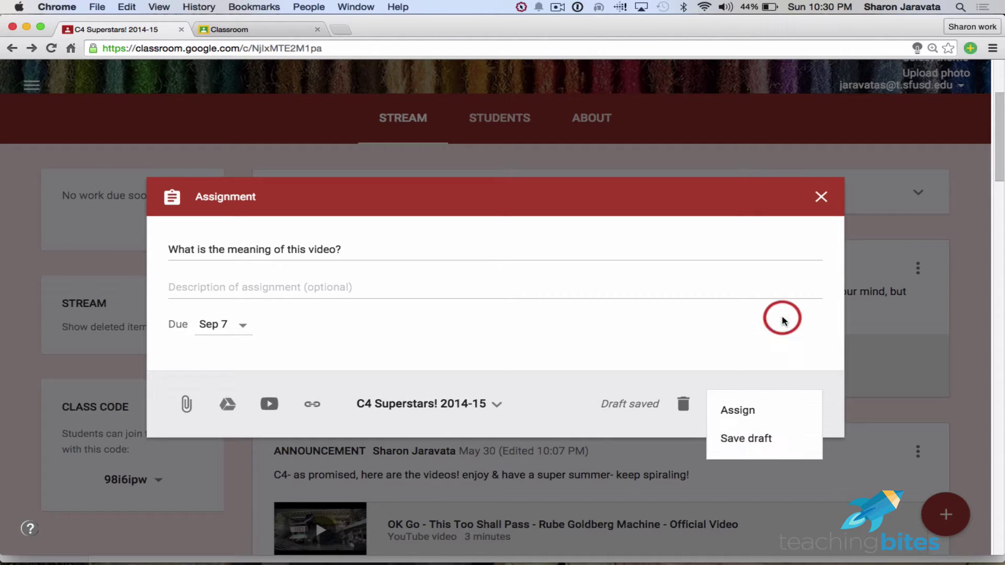
left_click(789, 289)
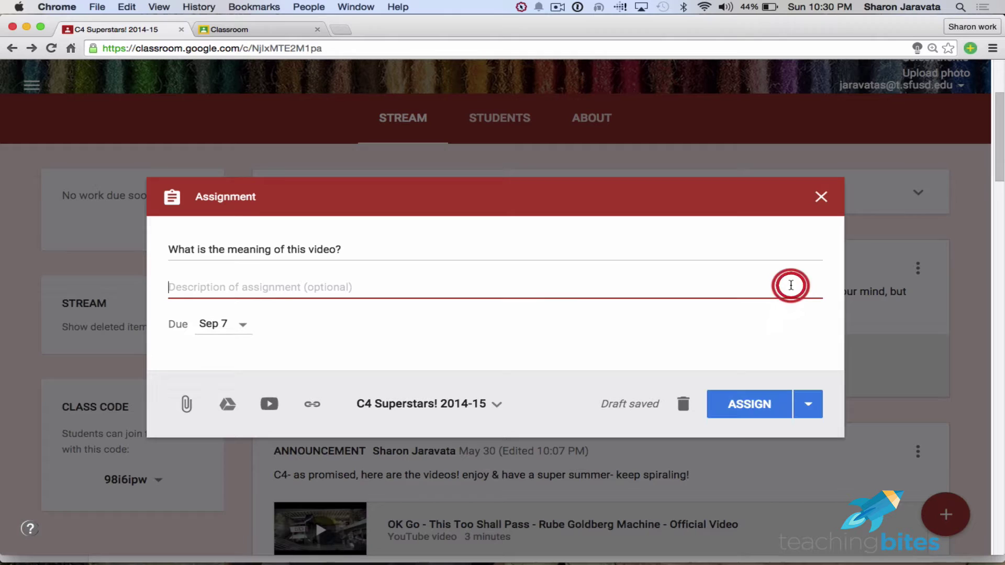
left_click(822, 197)
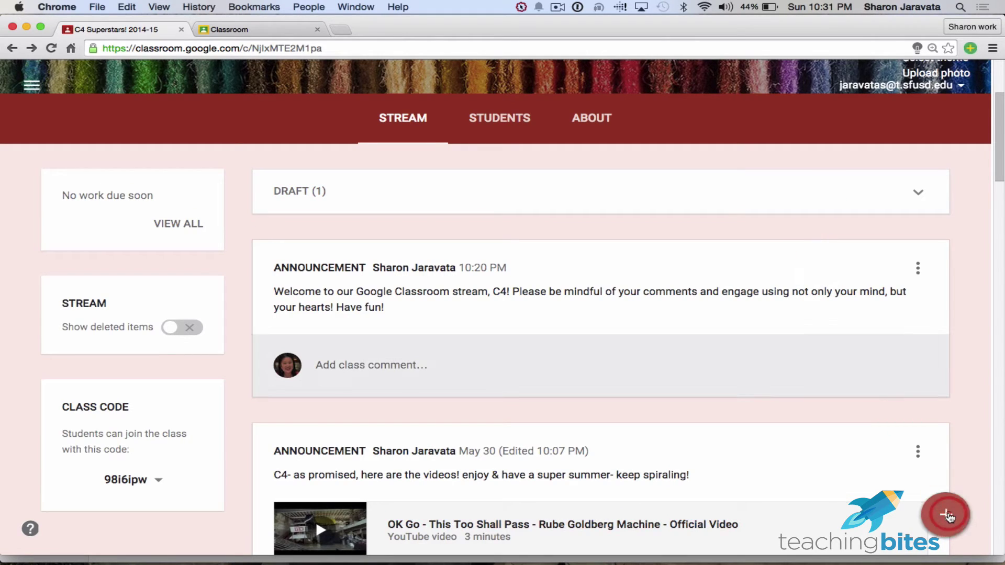
Reuse the post "The Power of Words: What does this video mean to you?" from the C4 Superstars! 2015-16 class, with new copies of attachments
mouse_move(947, 515)
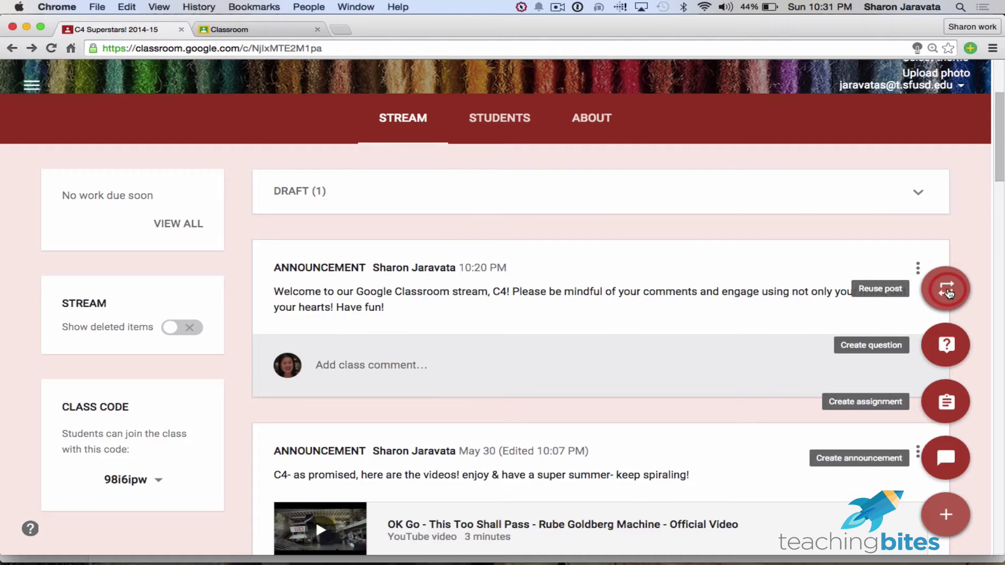
left_click(948, 291)
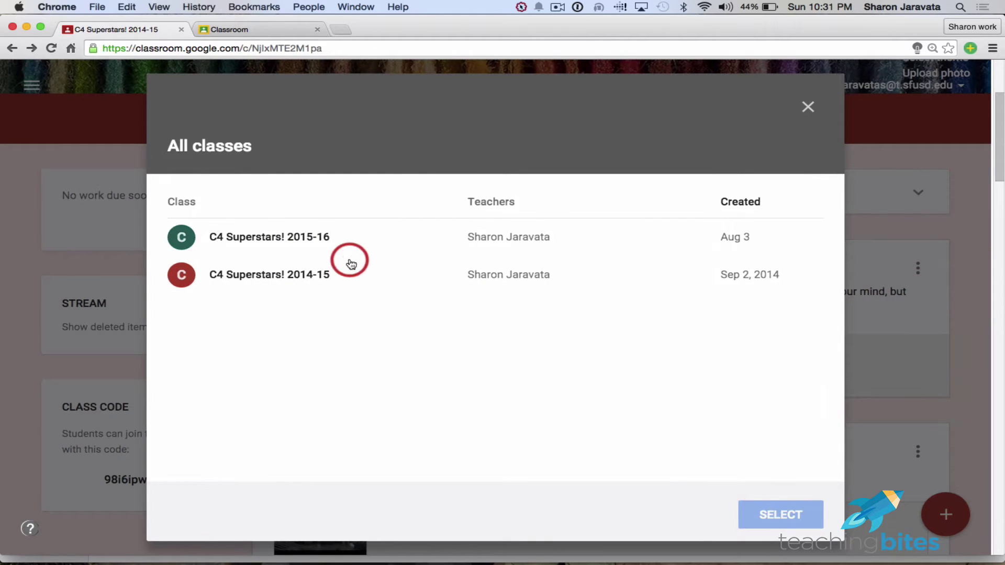
left_click(294, 244)
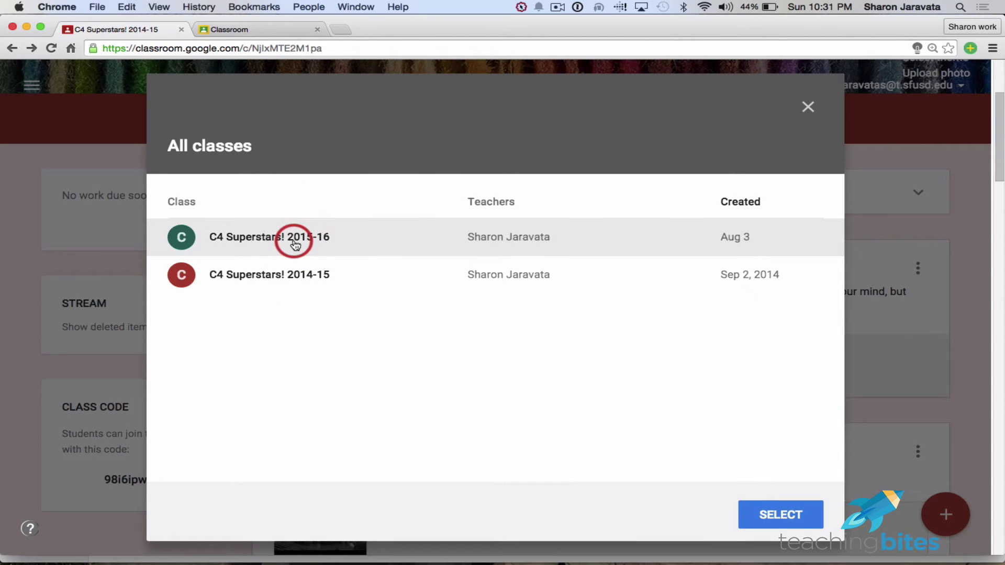
left_click(775, 504)
left_click(780, 511)
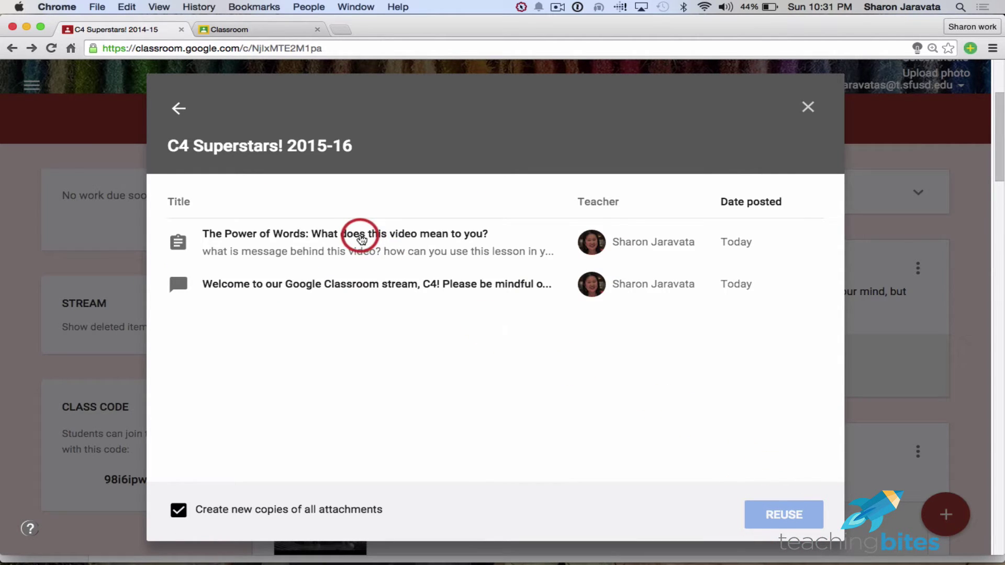
left_click(362, 239)
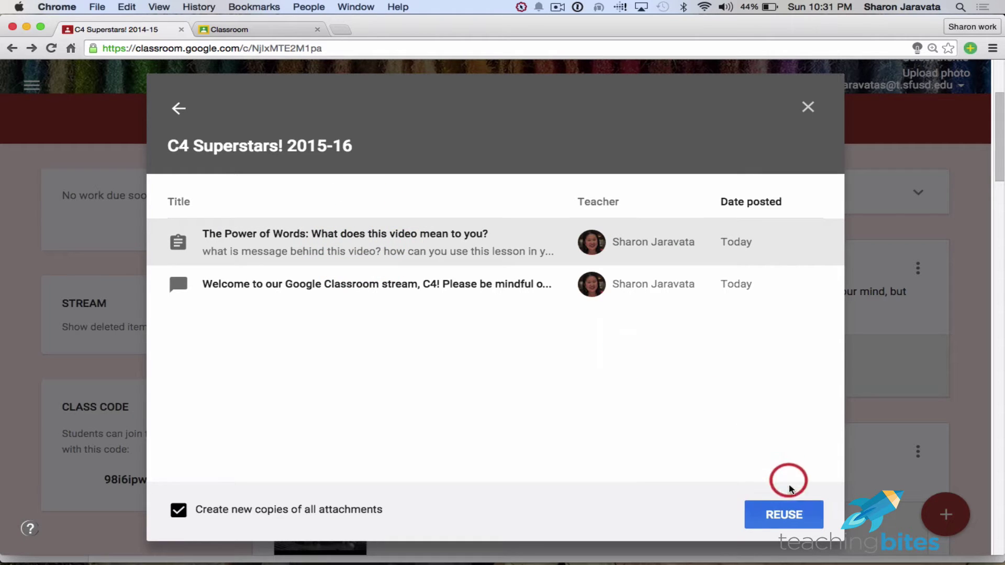
left_click(792, 511)
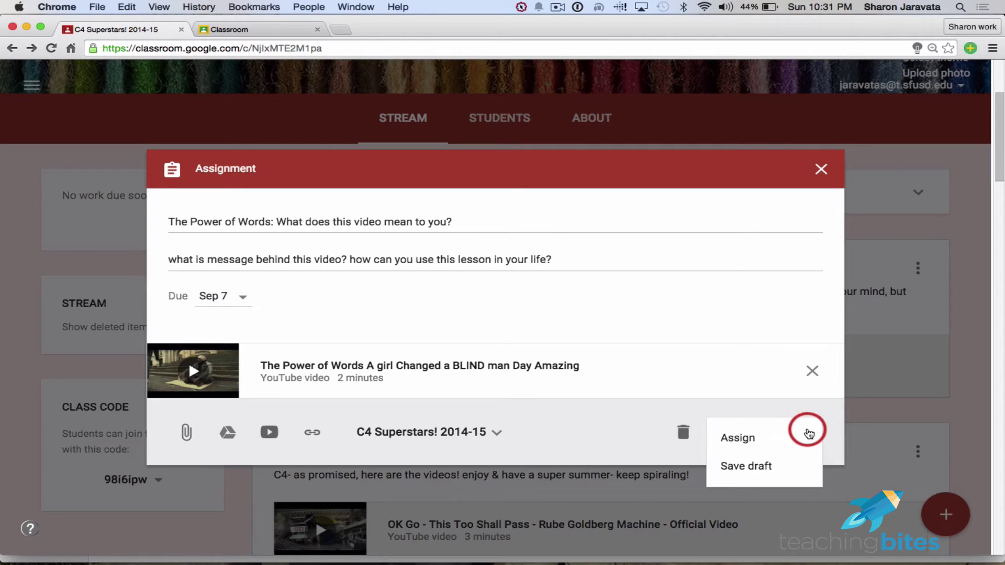
Check which classes can receive the reused assignment and assign it to C4 Superstars! 2014-15 only
left_click(740, 389)
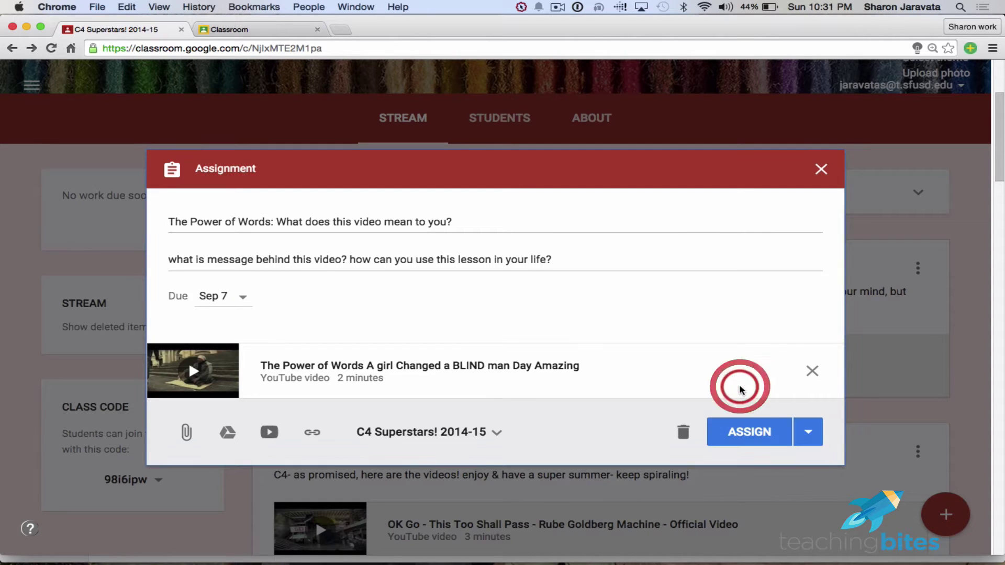
left_click(497, 433)
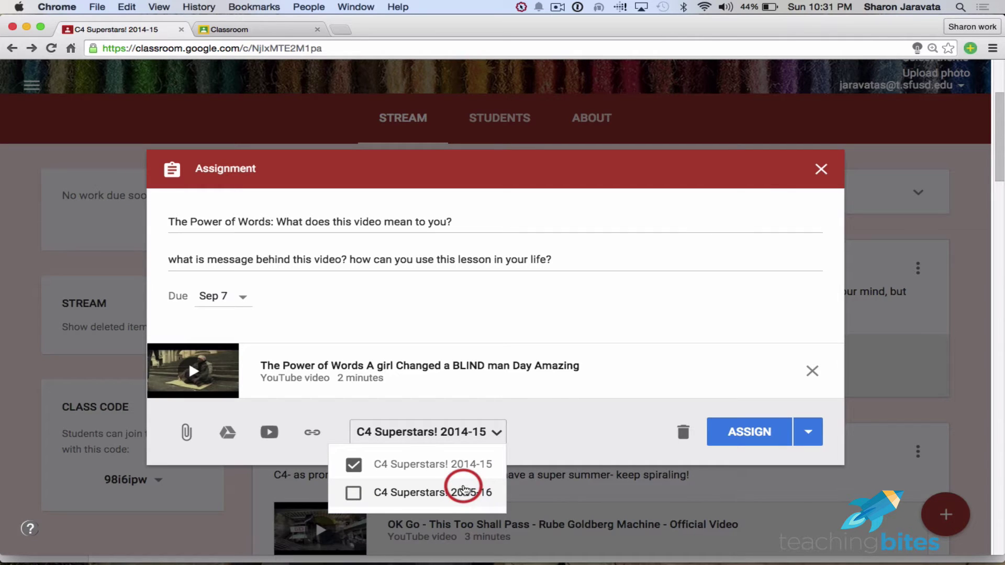
left_click(499, 428)
left_click(735, 434)
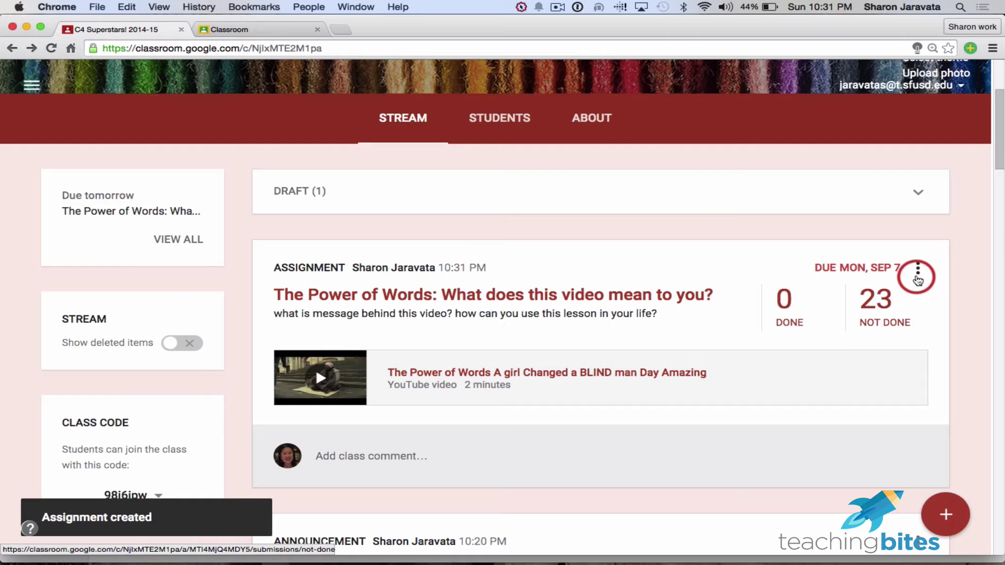
Show the options of the posted Power of Words assignment, and look through the list of students in its student work
left_click(918, 270)
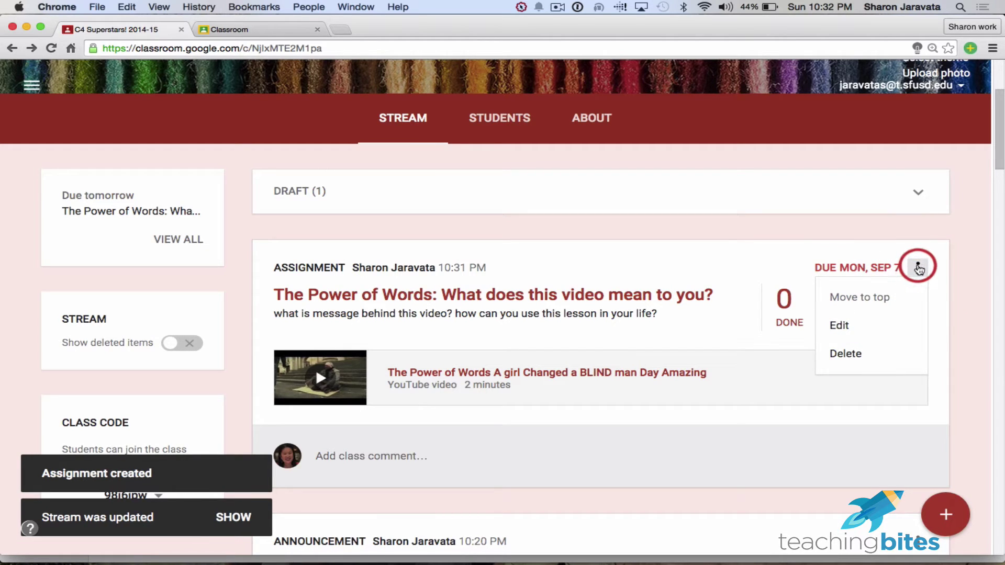
left_click(918, 269)
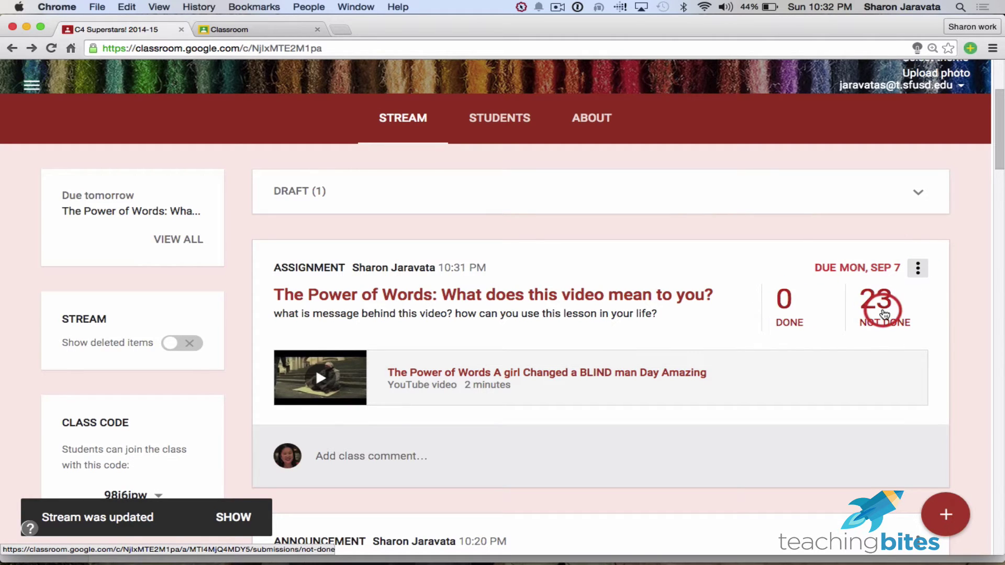
left_click(788, 307)
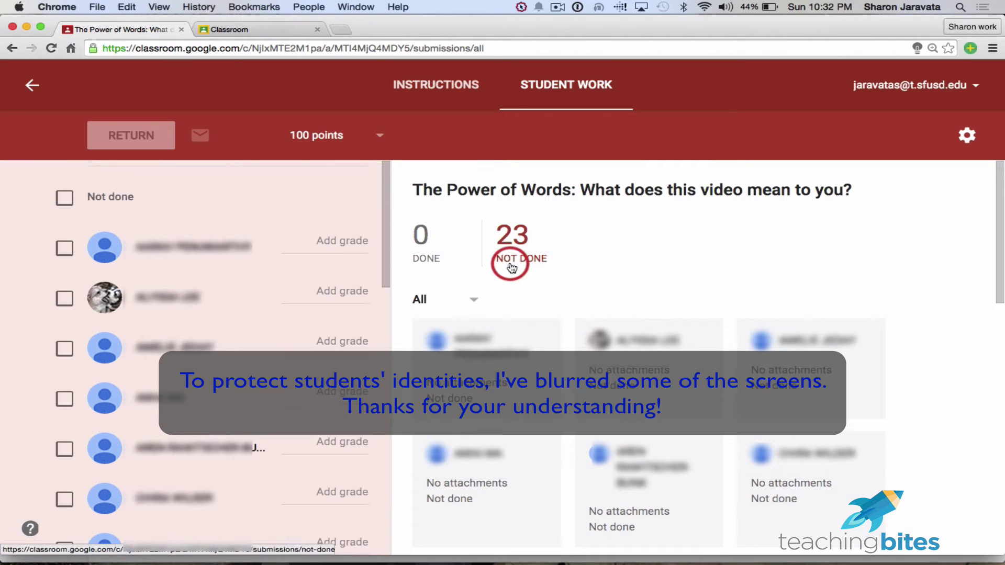
scroll(236, 273, "down", 4)
scroll(239, 277, "down", 10)
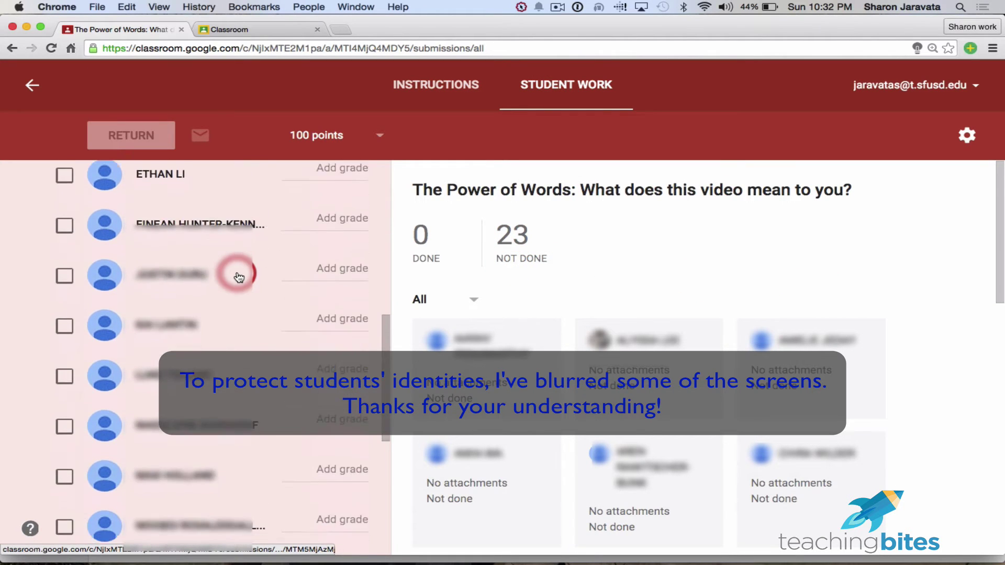
scroll(239, 278, "up", 6)
scroll(240, 277, "up", 5)
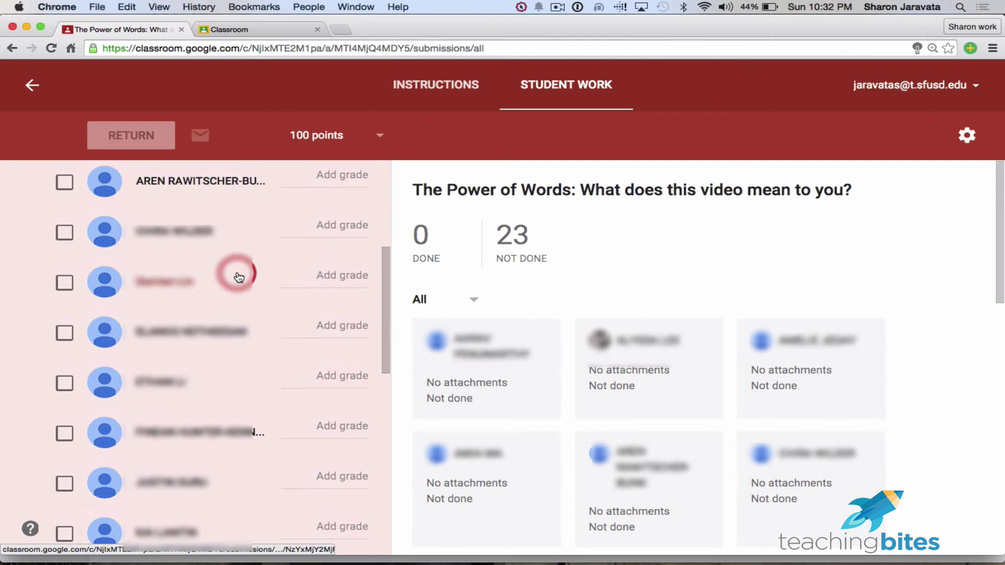
scroll(295, 252, "up", 1)
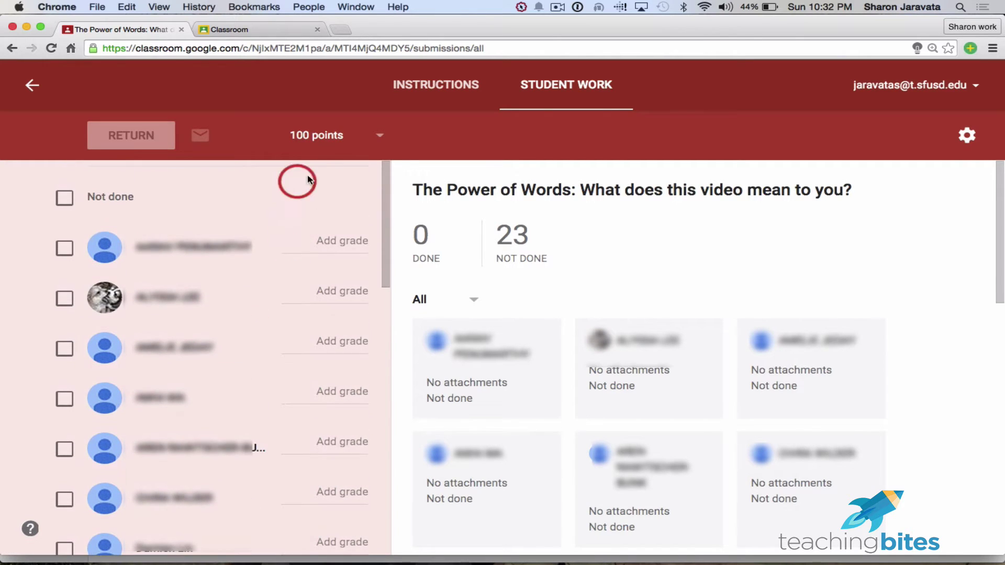
Set the point value of the Power of Words assignment to 20 and apply the update
left_click(377, 138)
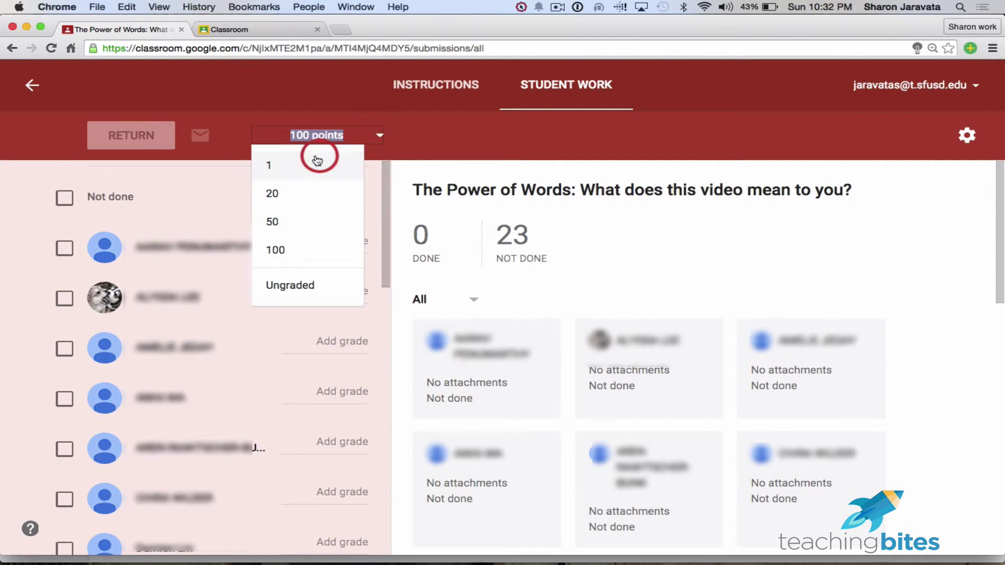
left_click(303, 195)
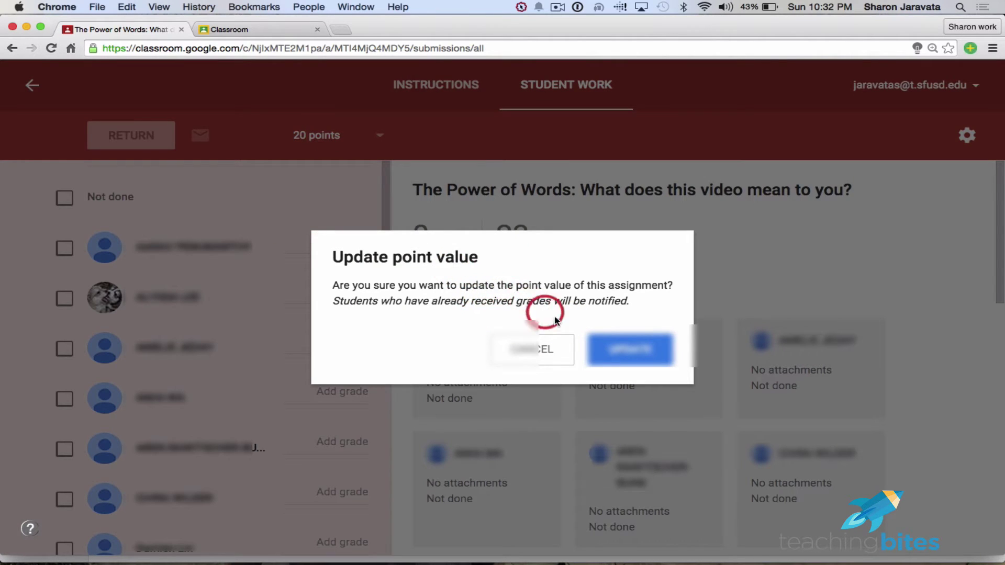
left_click(607, 346)
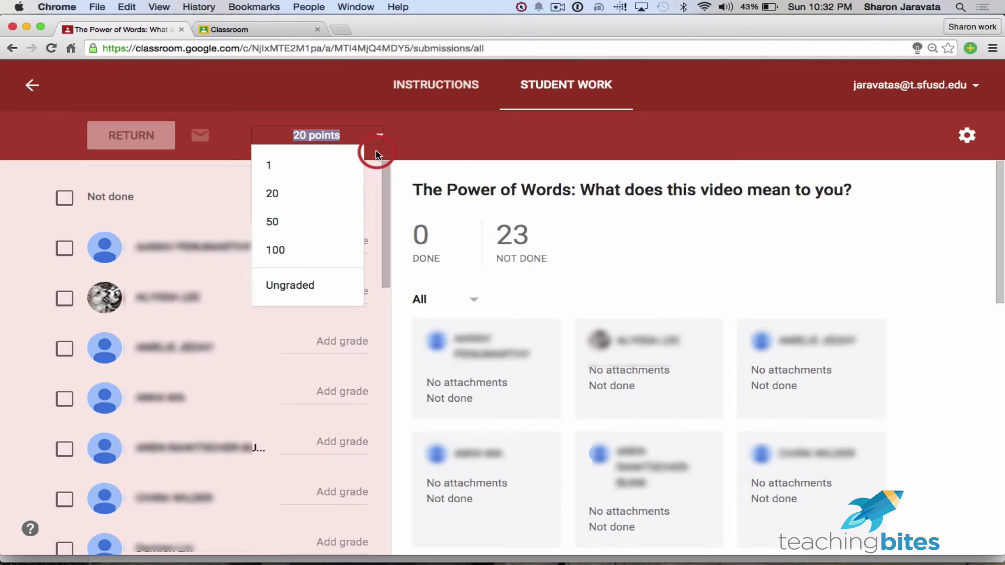
Give the assignment a custom point value of 10 and apply the update
left_click(306, 132)
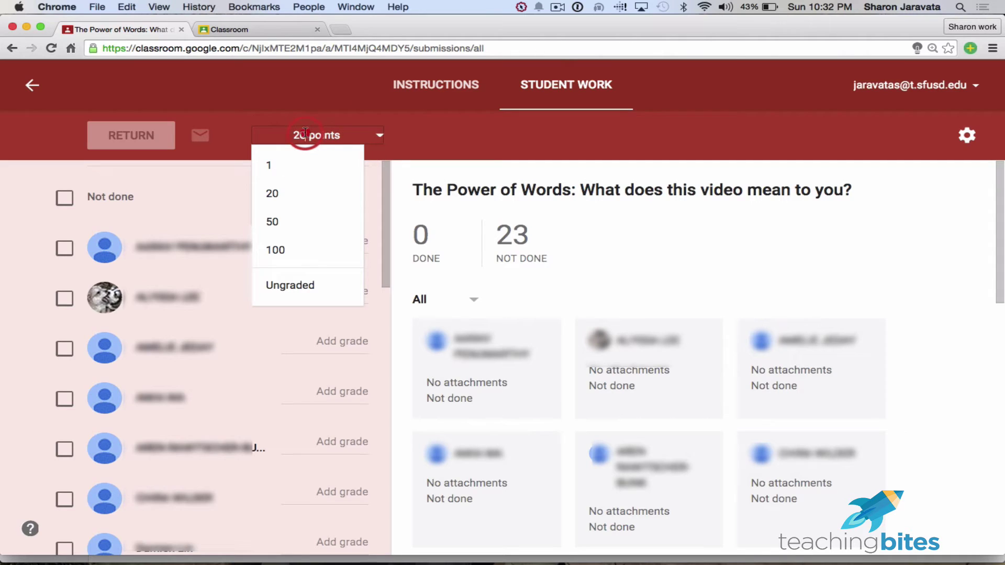
double_click(294, 133)
type("10")
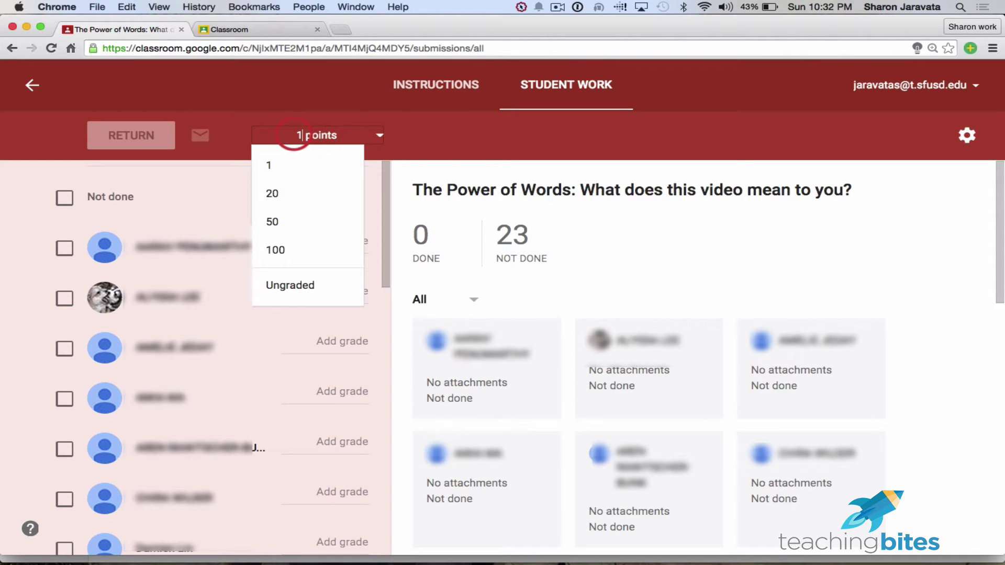
left_click(429, 130)
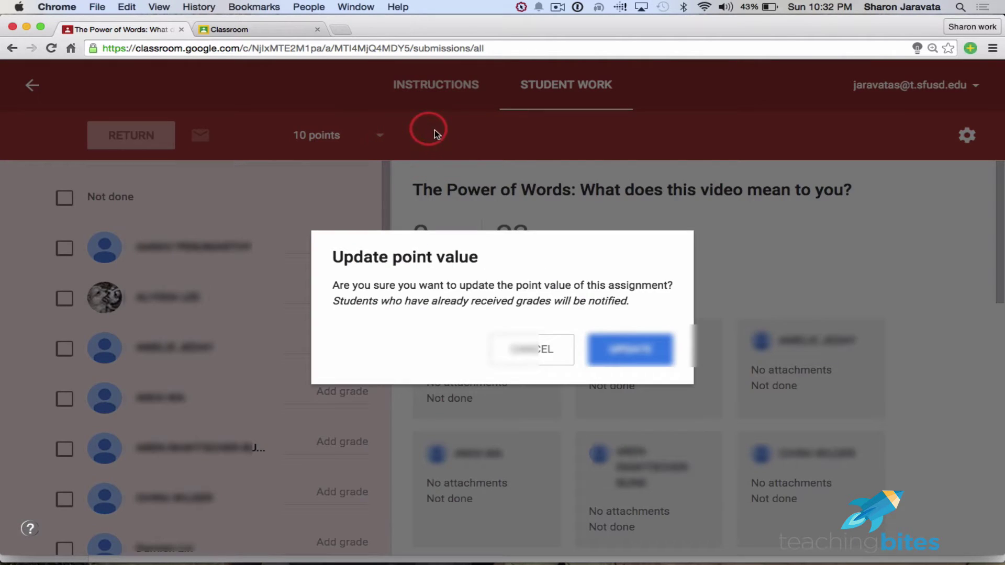
left_click(645, 351)
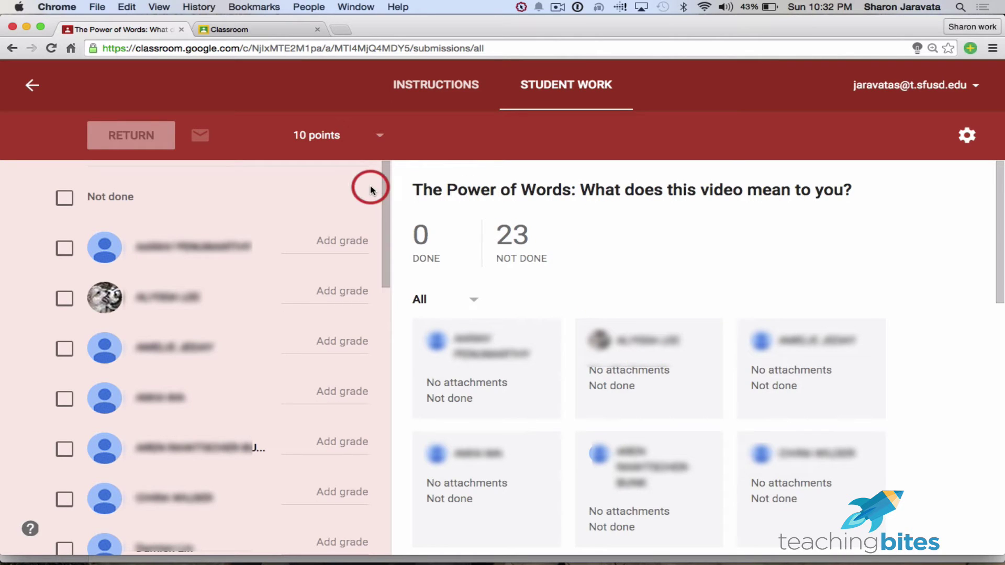
Check the status filter choices for the submissions, and enter a grade of 10 for the first student in the list
left_click(476, 303)
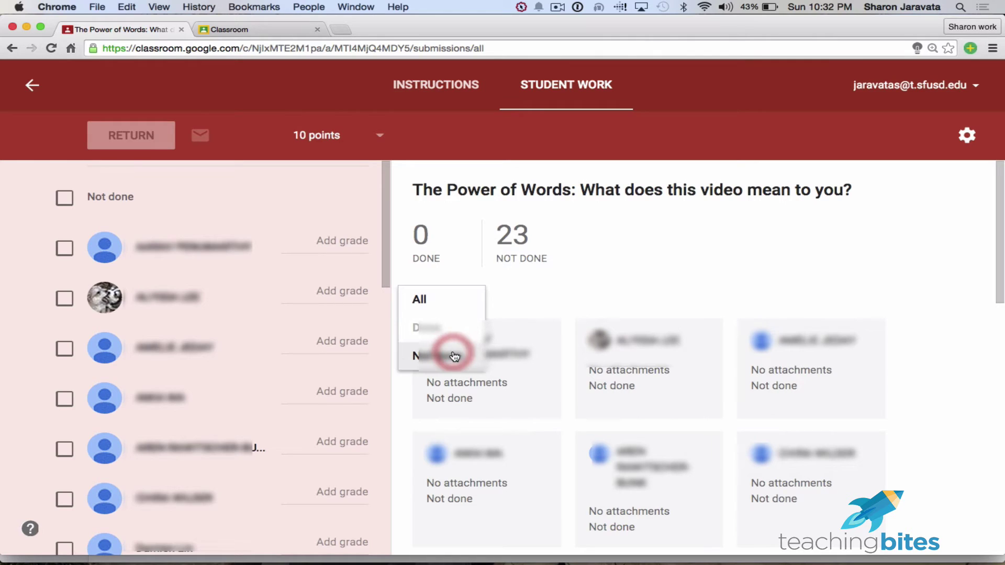
left_click(524, 306)
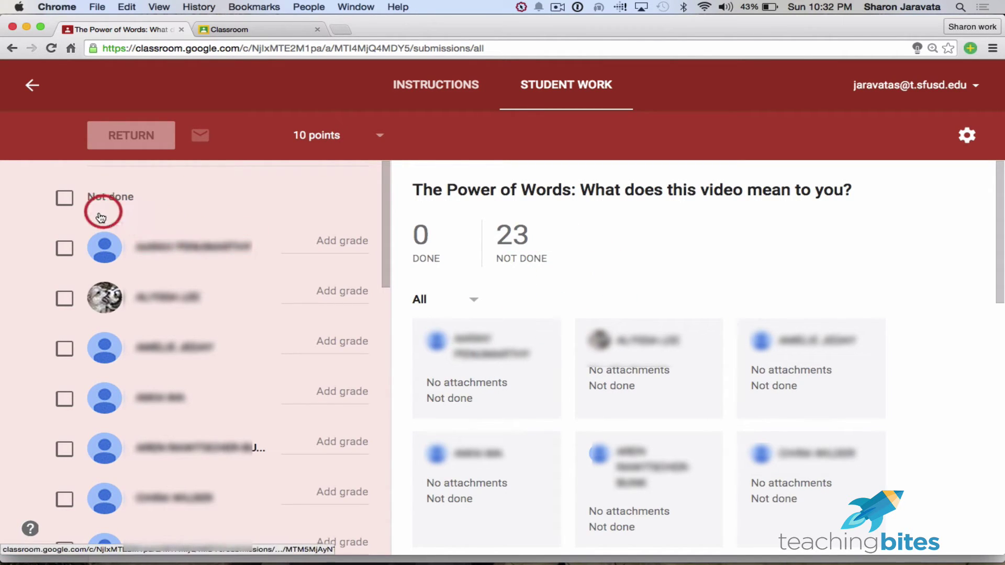
left_click(323, 243)
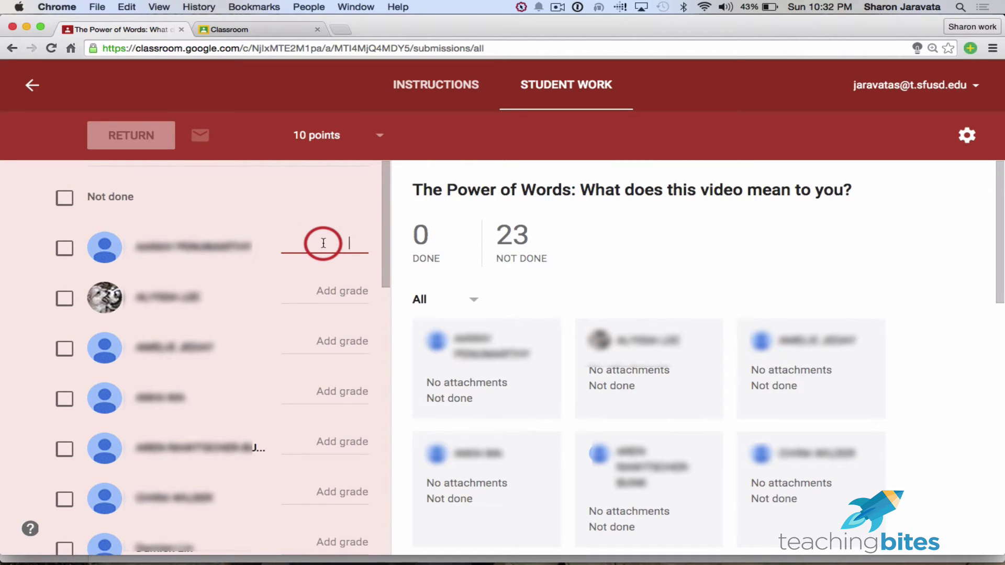
type("1")
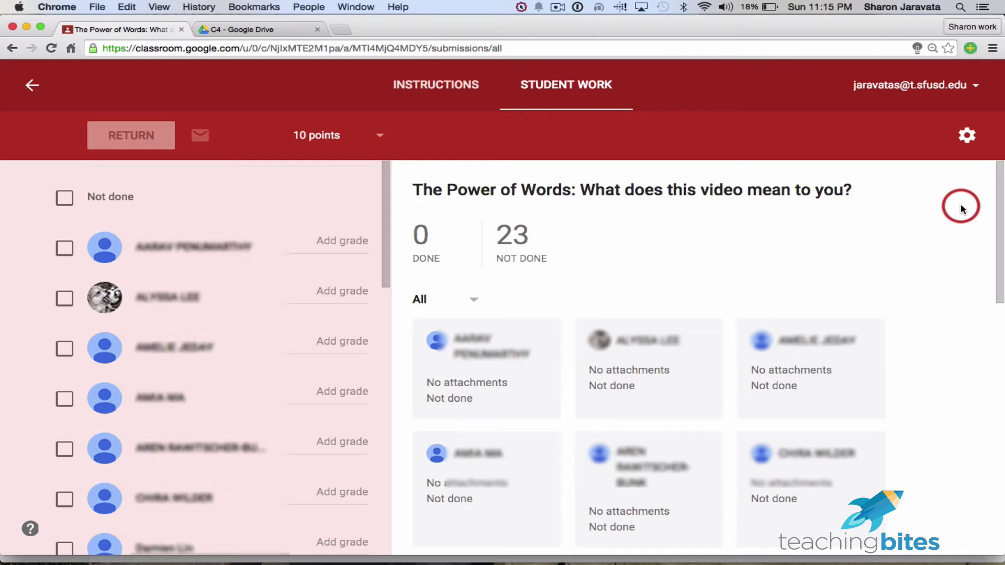
Show the grade download options and download this assignment's grades
left_click(967, 137)
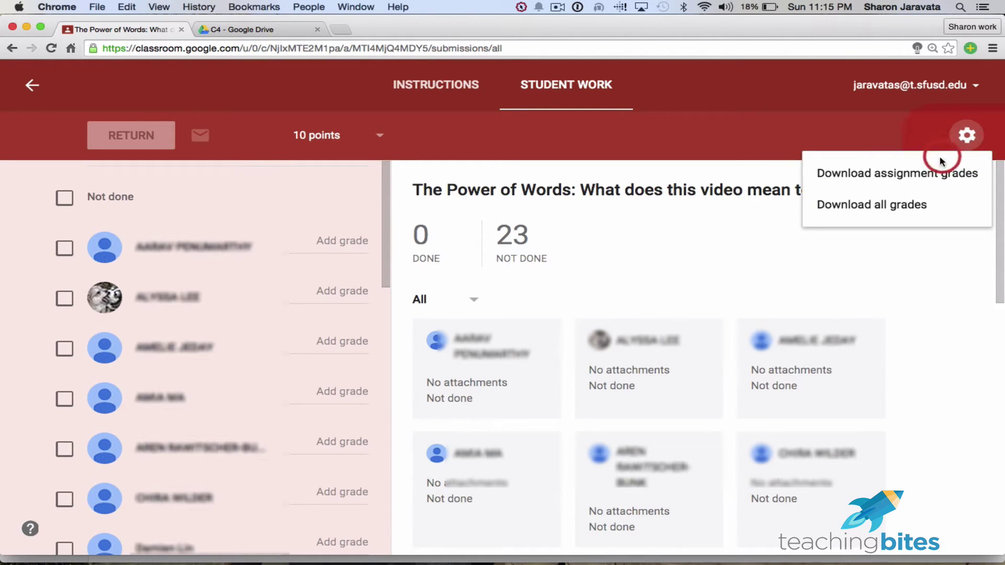
left_click(929, 174)
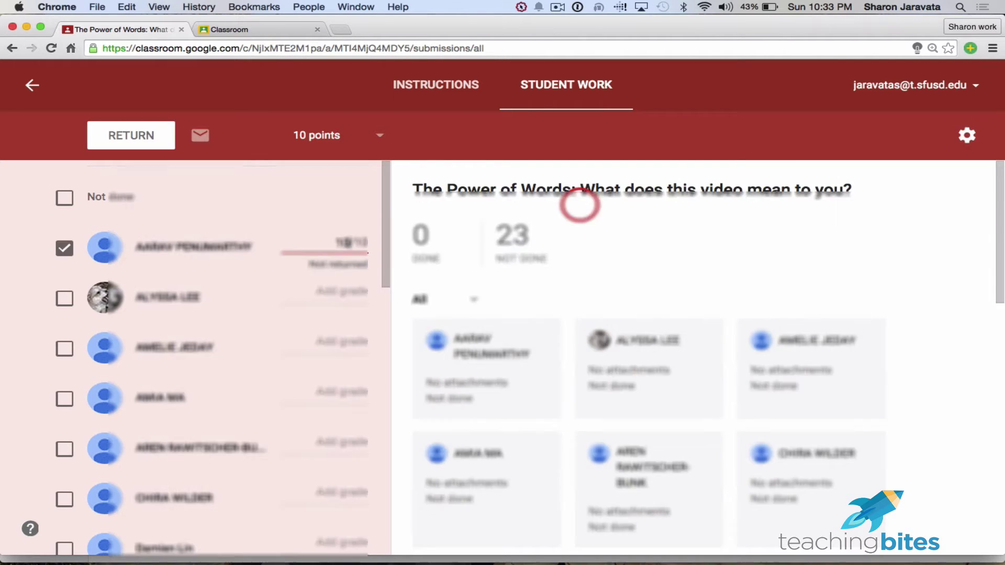
Look through the students' submission cards, view the assignment's instructions, and return to the student work
scroll(722, 209, "down", 8)
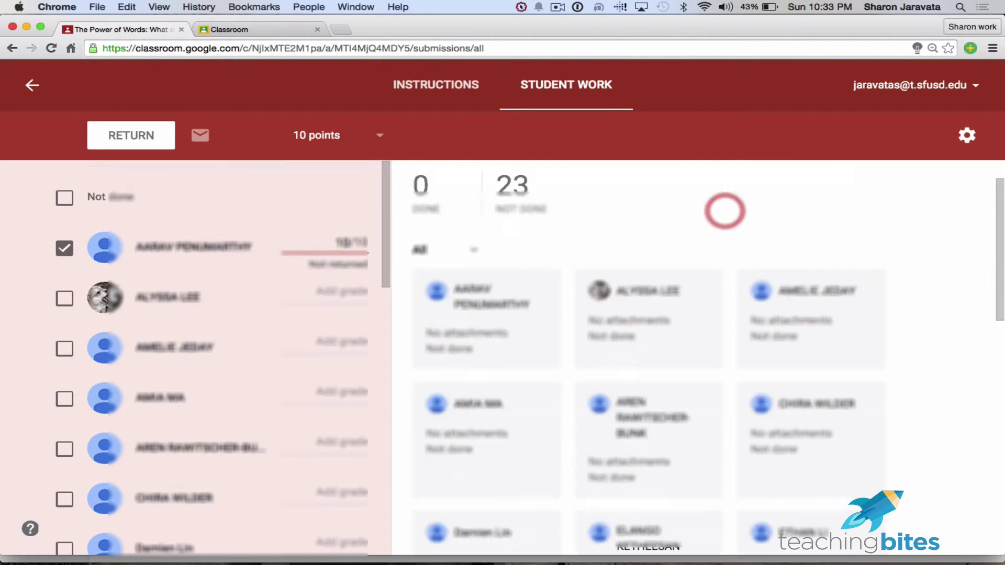
scroll(723, 209, "down", 5)
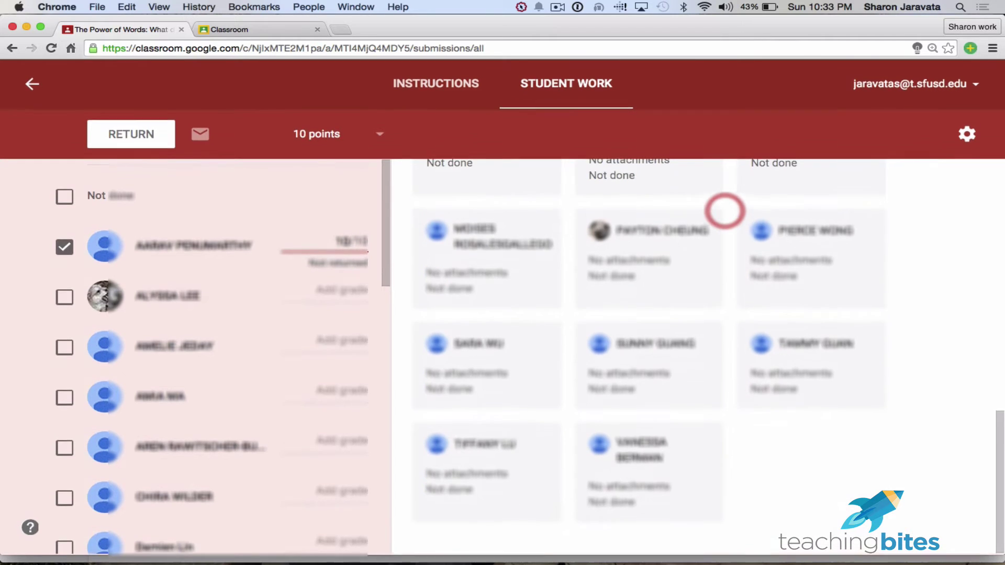
left_click(421, 95)
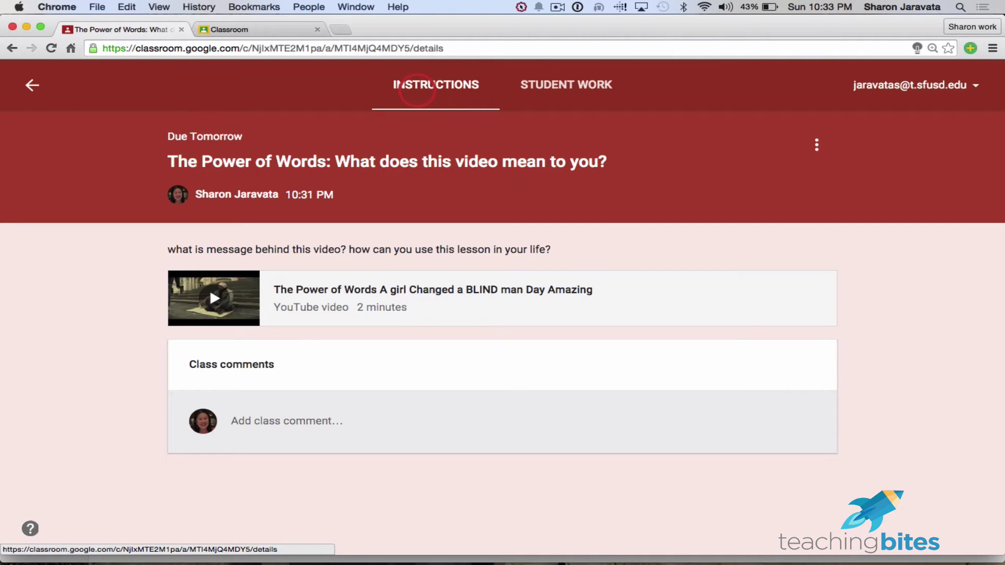
left_click(534, 85)
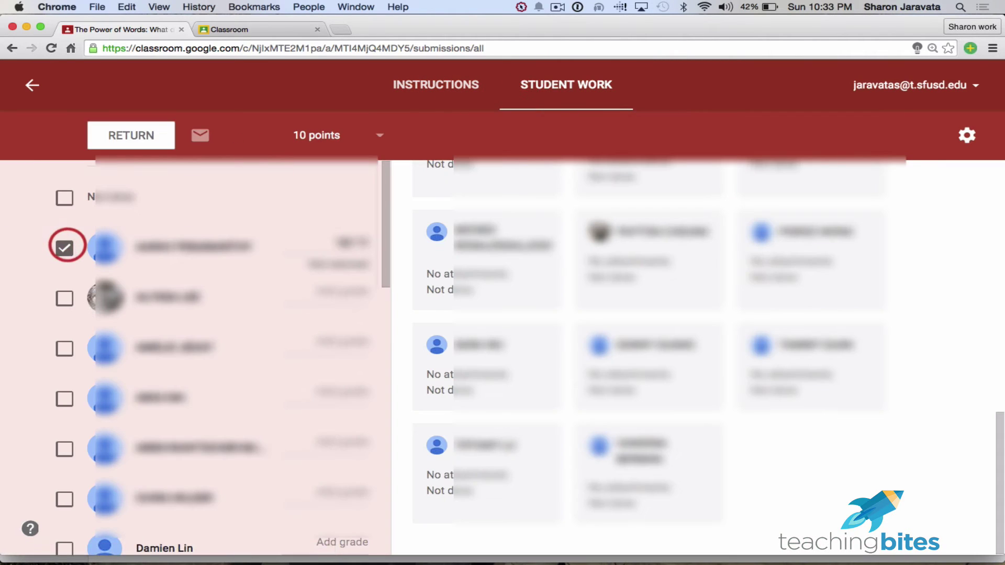
Deselect the first student, clear that student's grade, and return to the C4 Superstars! 2014-15 class stream
left_click(65, 247)
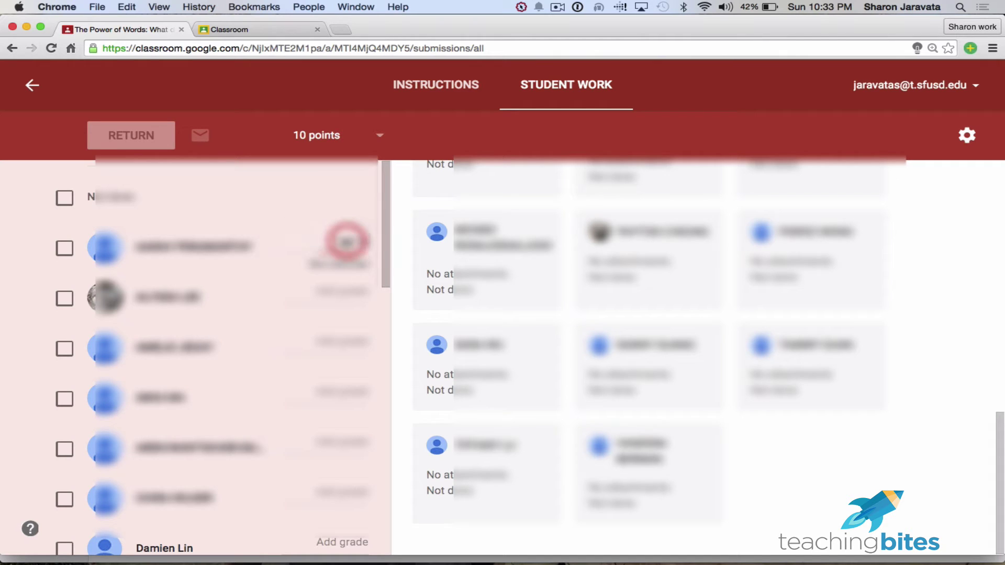
left_click(347, 242)
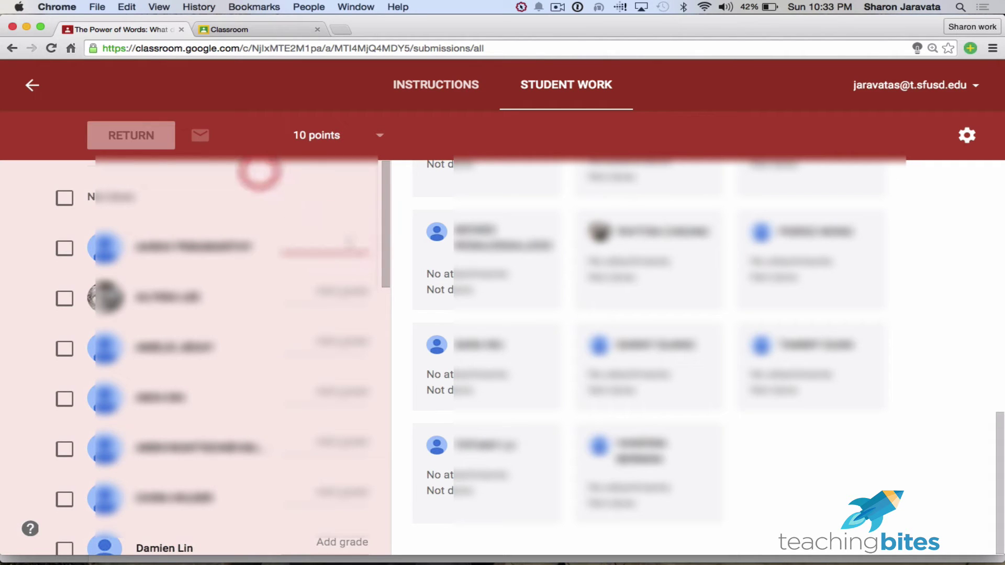
left_click(32, 85)
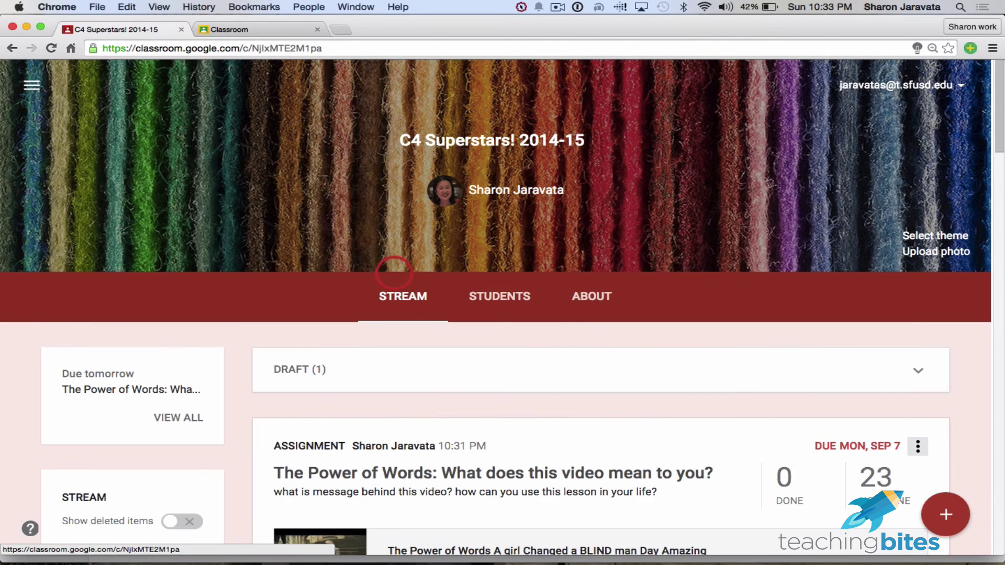
Move the "Welcome to our Google Classroom stream, C4!" announcement to the top of the stream and check its position
scroll(586, 325, "down", 5)
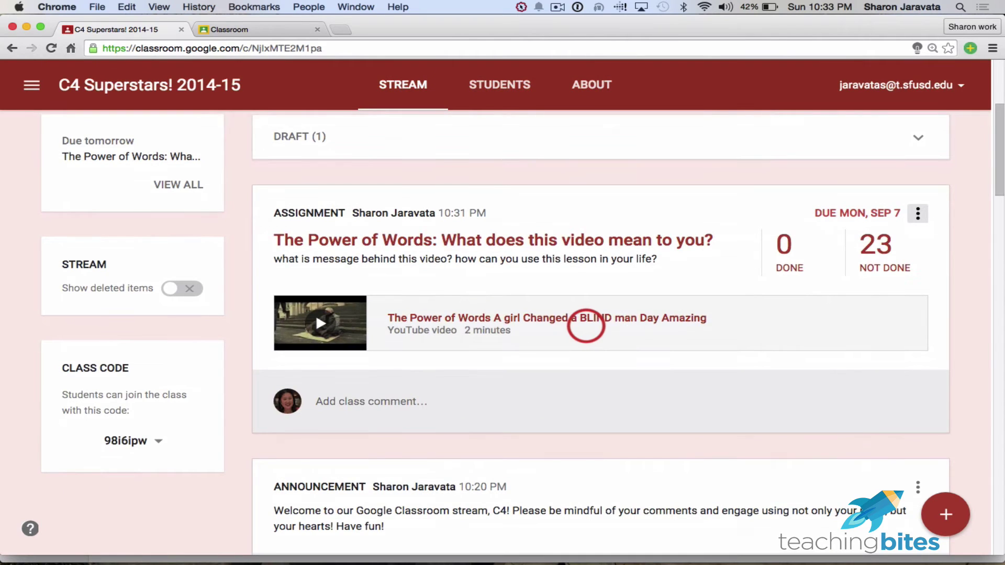
scroll(586, 325, "down", 3)
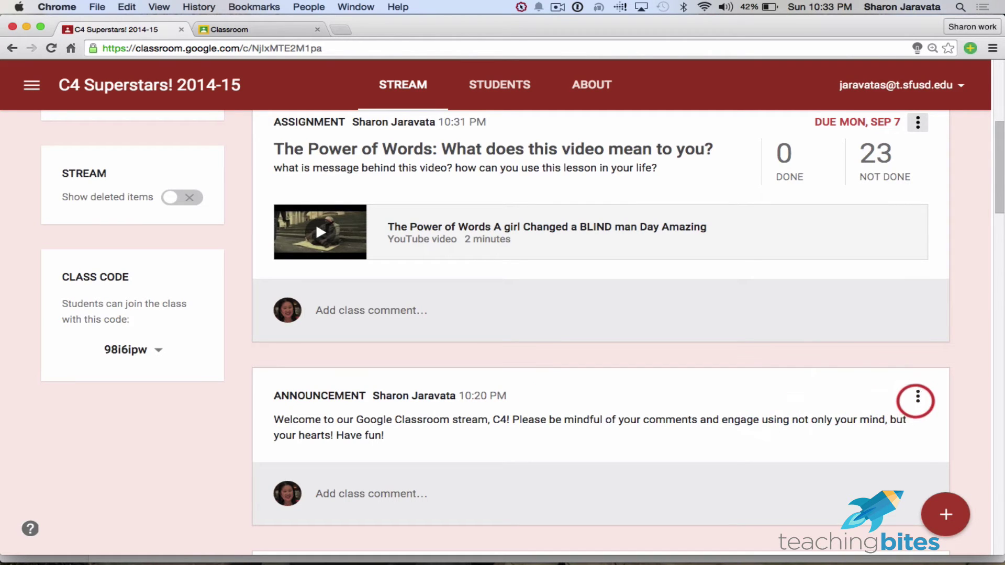
left_click(918, 396)
left_click(886, 425)
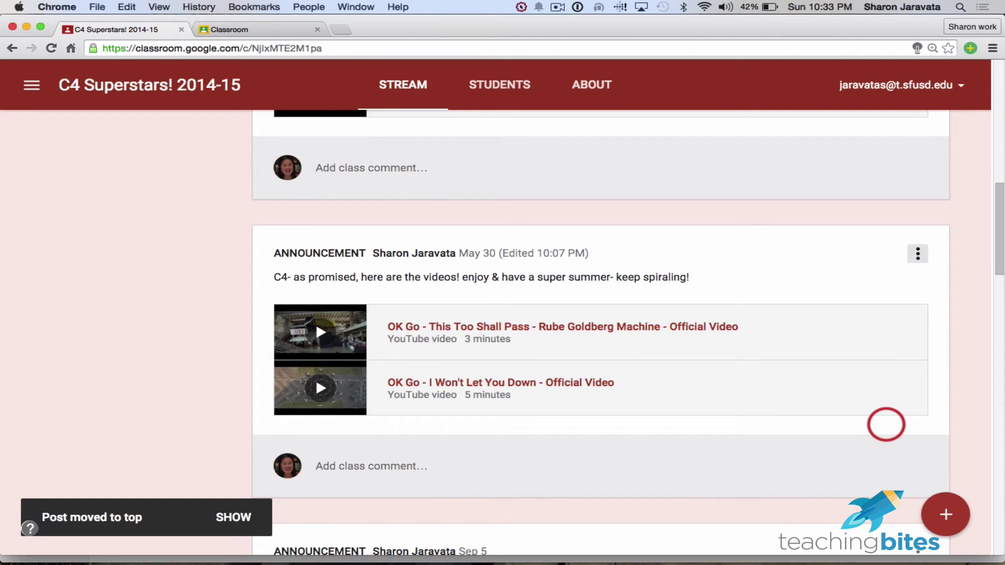
scroll(886, 413, "up", 5)
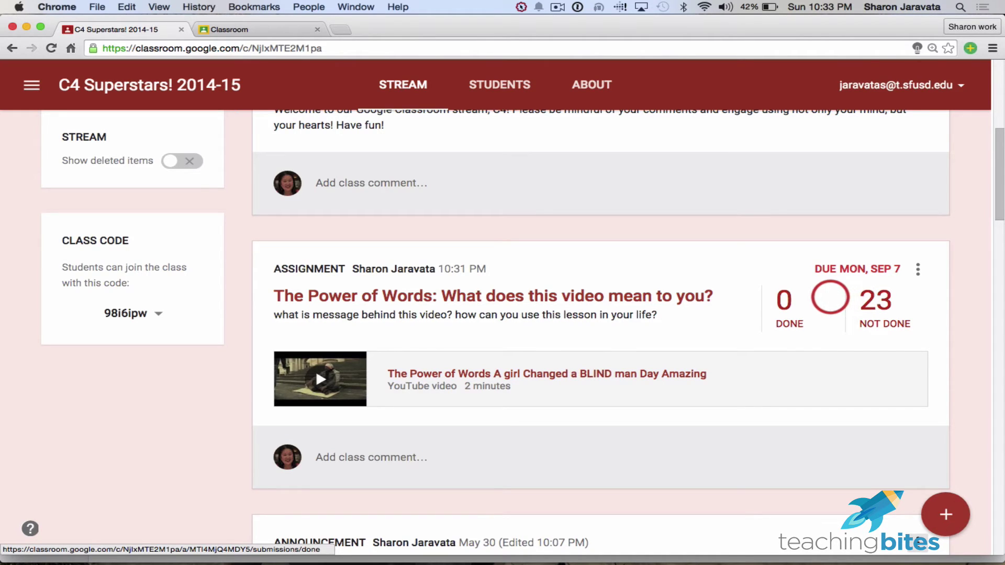
scroll(830, 297, "up", 5)
scroll(830, 297, "up", 1)
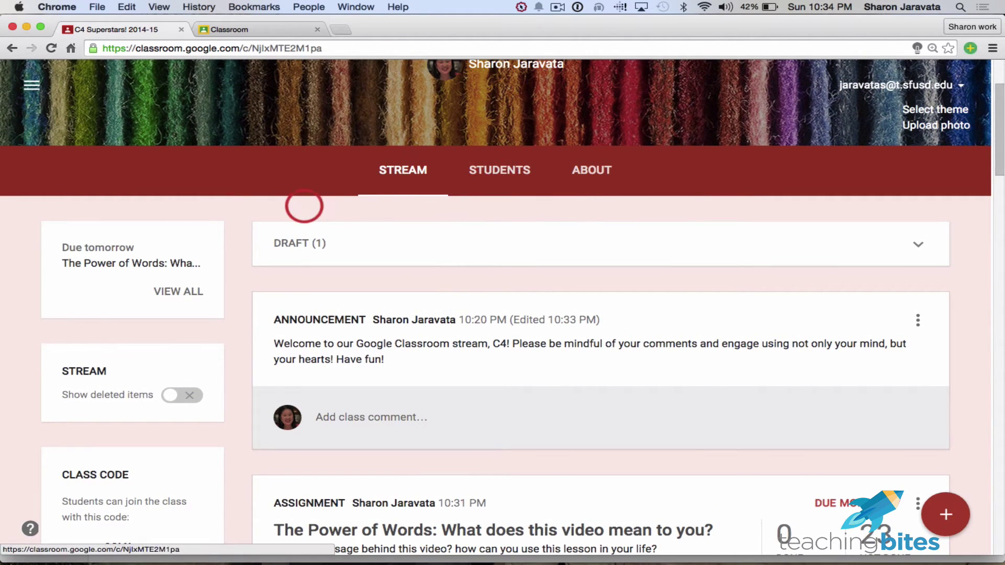
Open the list of assignments for the classes being taught and show the options of Book Report Form
left_click(31, 85)
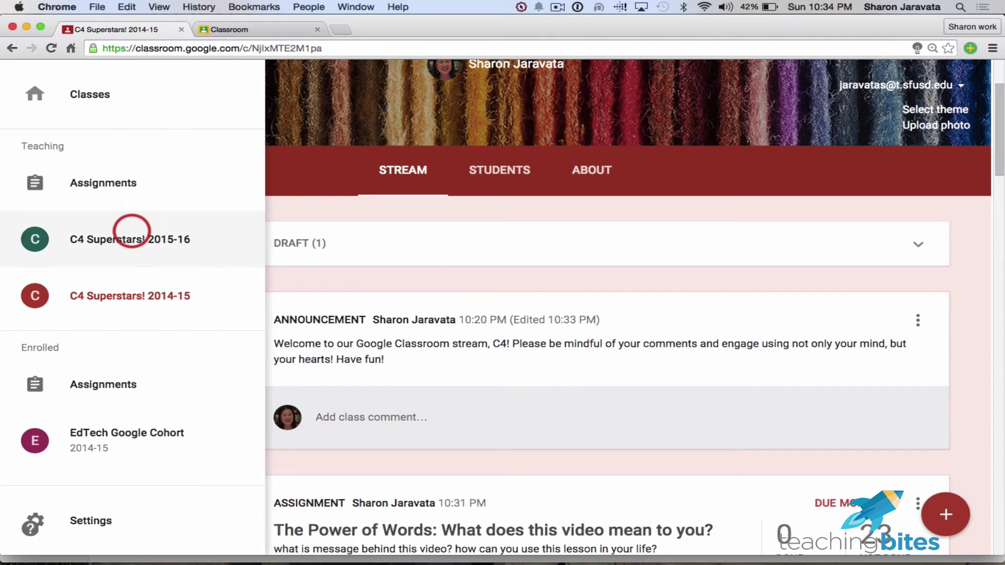
left_click(126, 192)
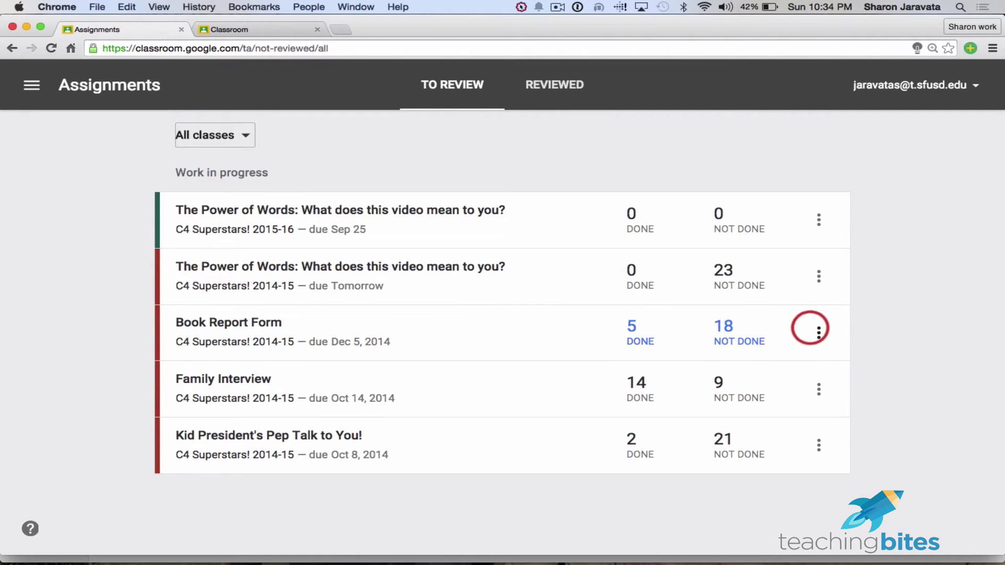
left_click(818, 331)
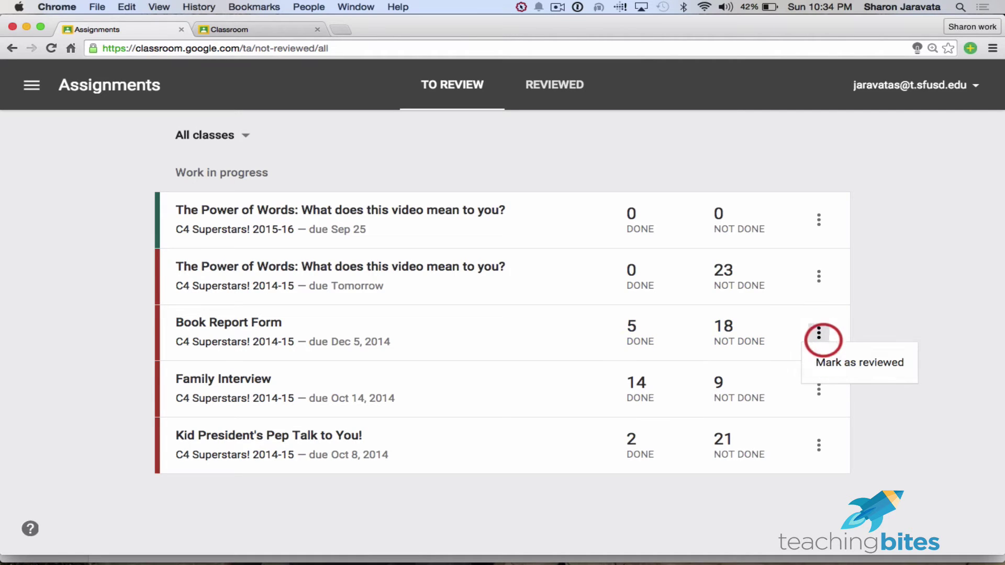
Open the done submissions of Book Report Form and look through the students' attached work
left_click(639, 333)
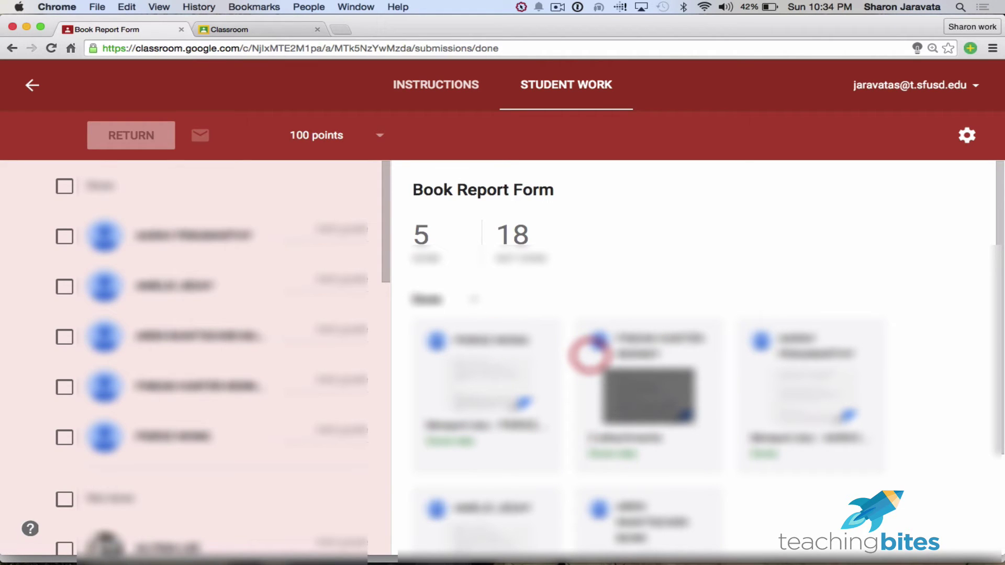
scroll(590, 355, "down", 2)
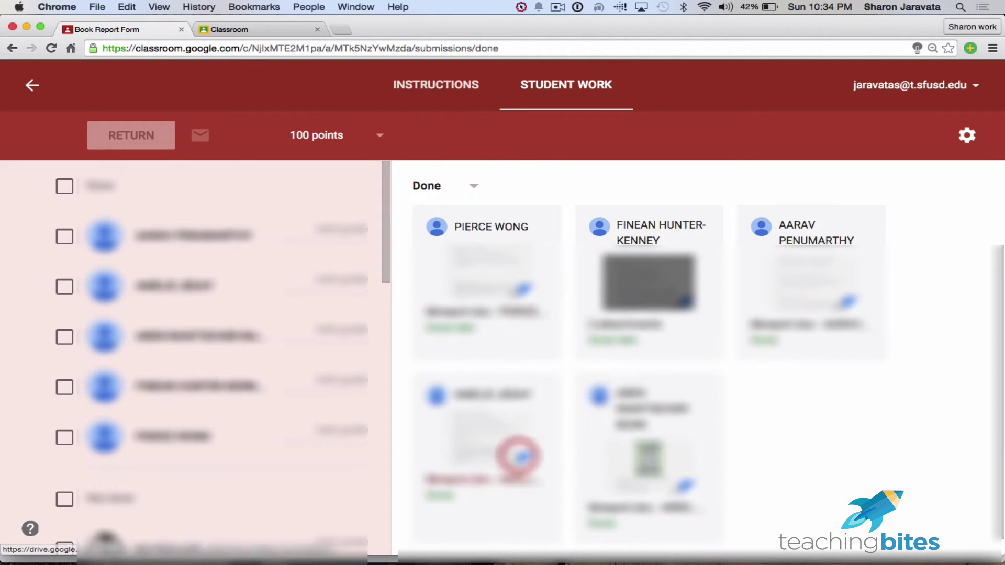
scroll(641, 430, "up", 2)
Filter the Book Report Form submissions to All and look through the done and late work
left_click(472, 299)
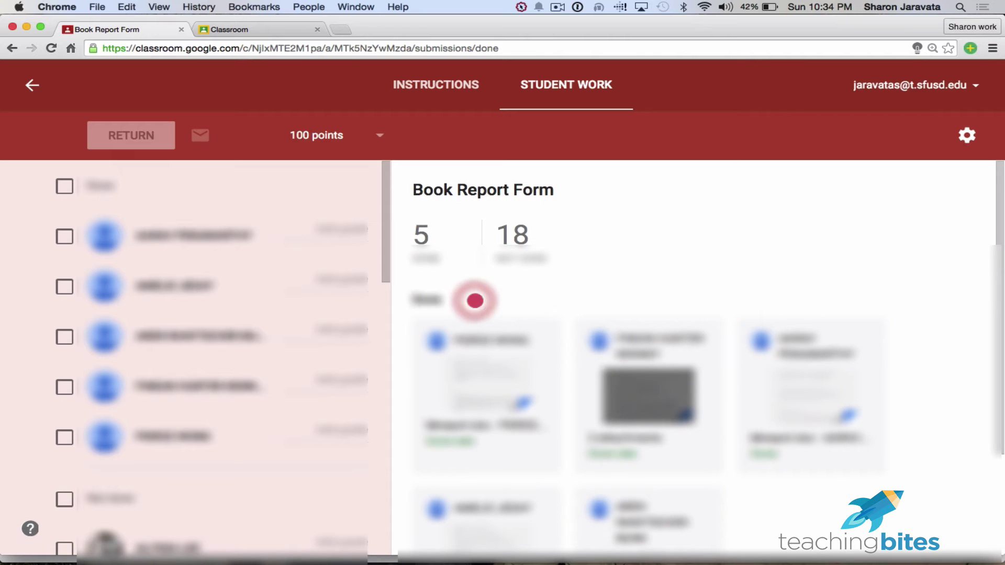
left_click(450, 275)
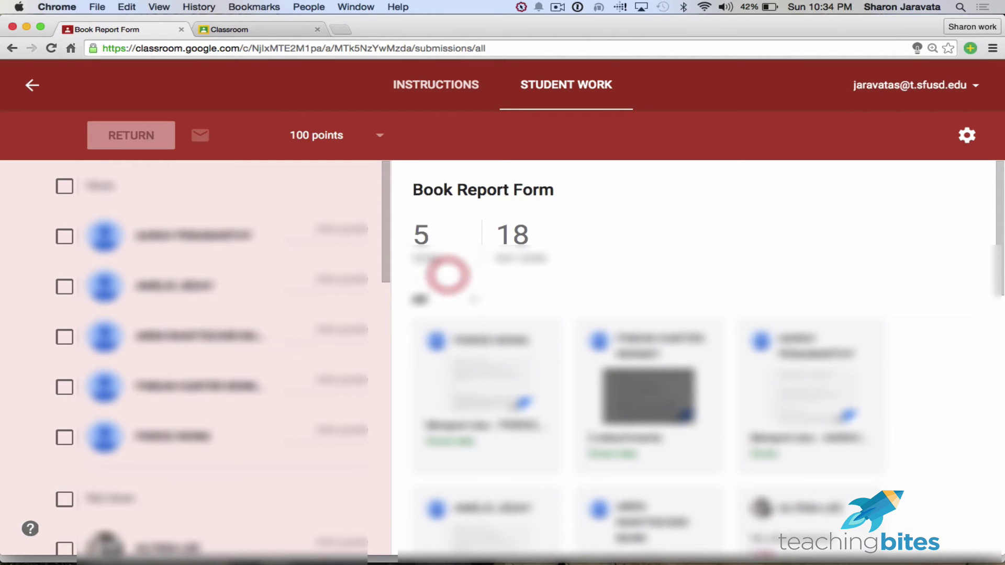
scroll(538, 356, "down", 3)
scroll(537, 356, "down", 6)
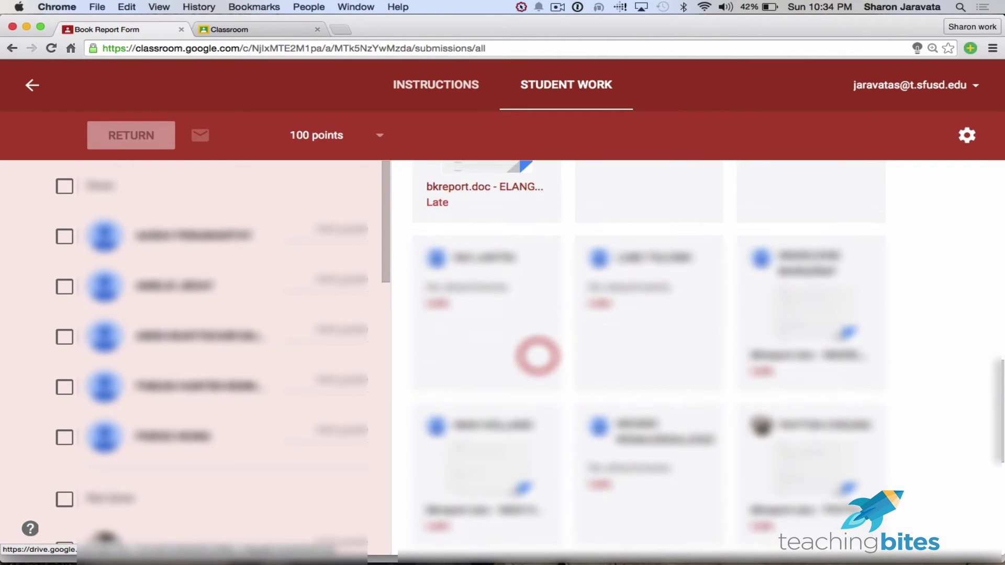
scroll(538, 356, "up", 8)
scroll(538, 356, "up", 5)
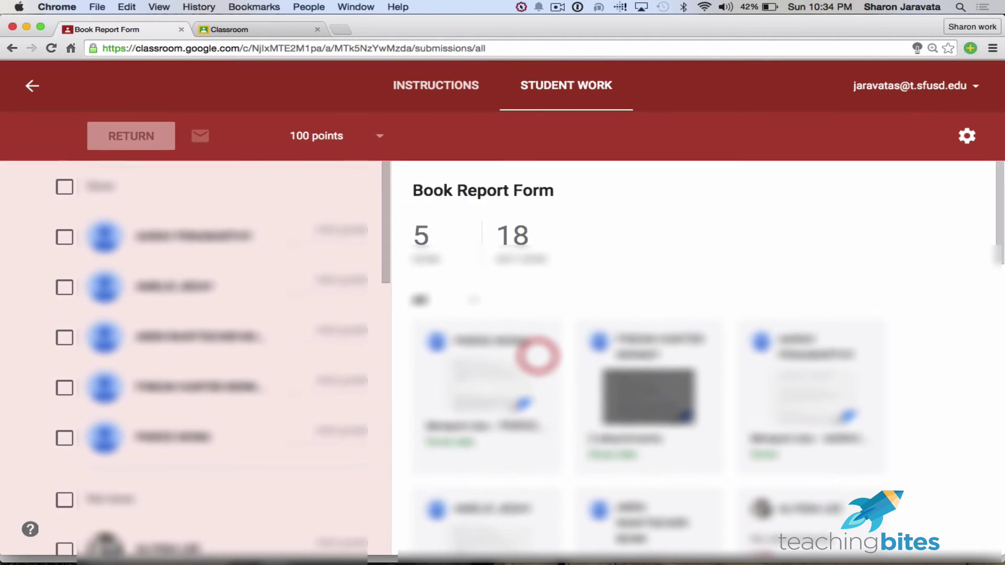
Filter the Book Report Form submissions to Not done and back to Done
left_click(478, 299)
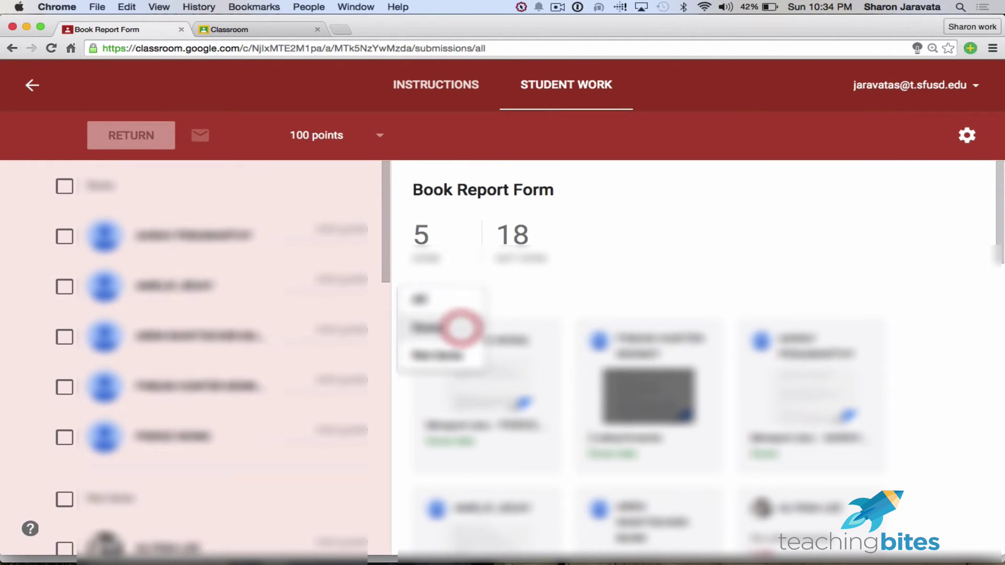
left_click(461, 349)
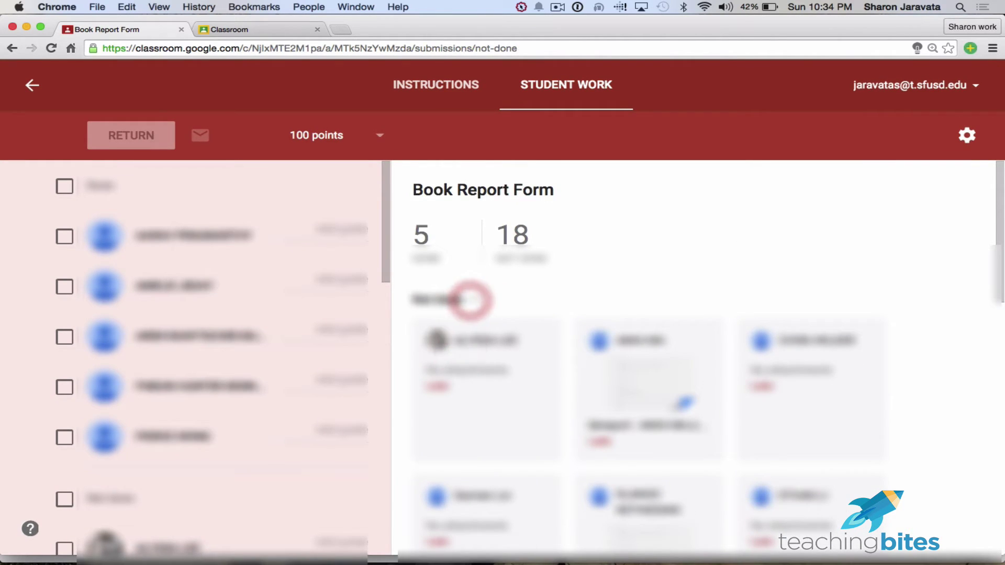
left_click(465, 299)
left_click(455, 271)
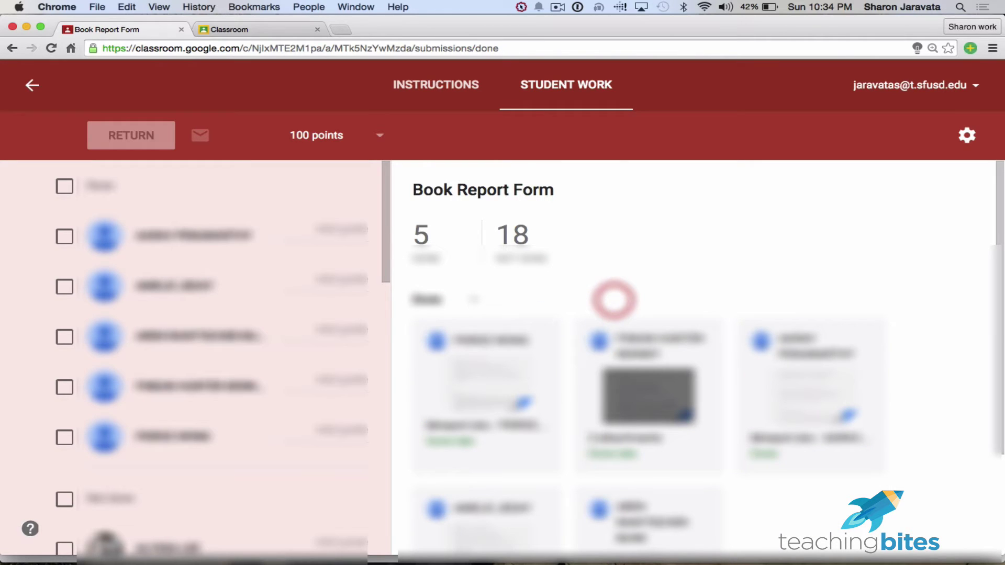
Open the first done student's book report document to read it, and return to the submissions
scroll(610, 300, "down", 3)
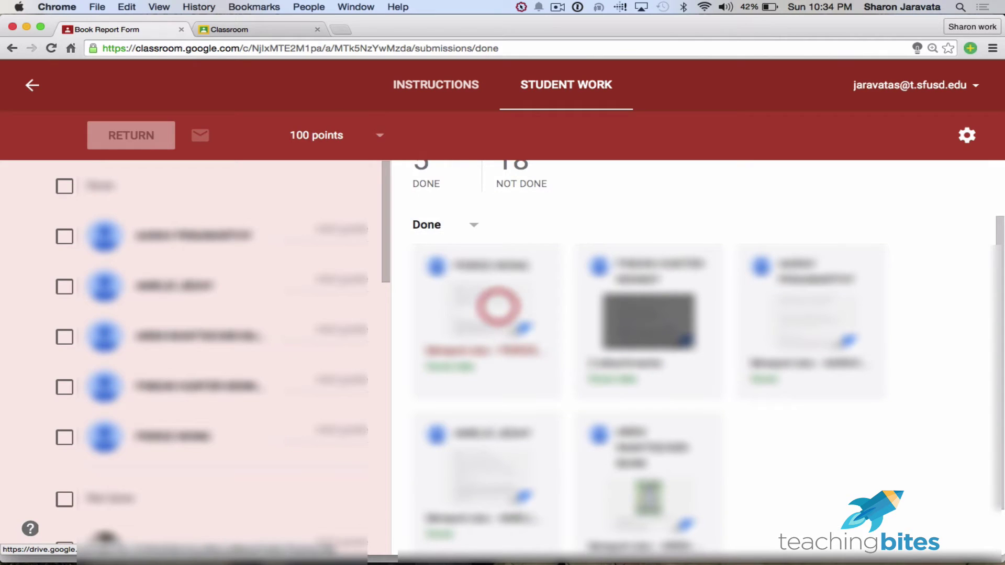
left_click(498, 306)
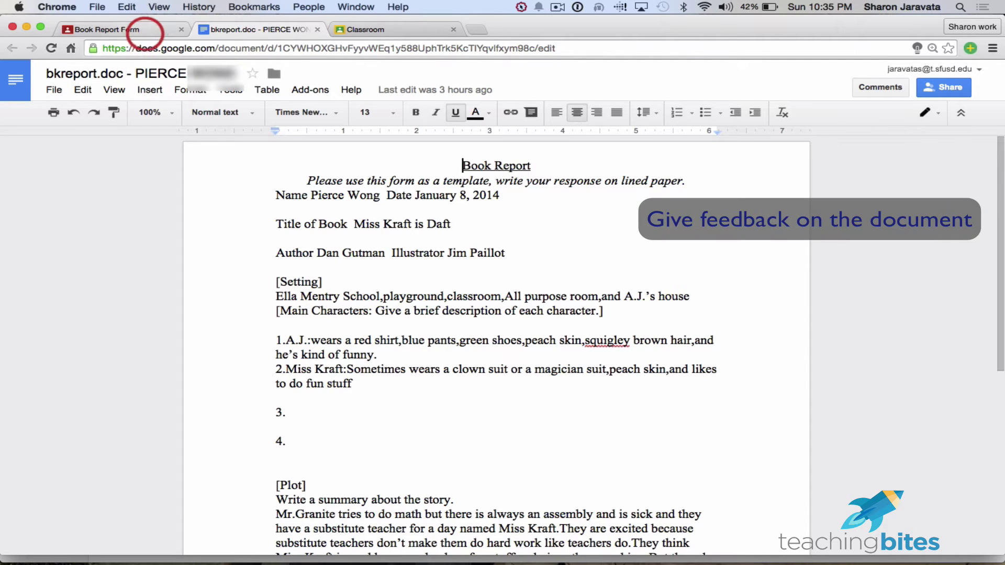
left_click(149, 30)
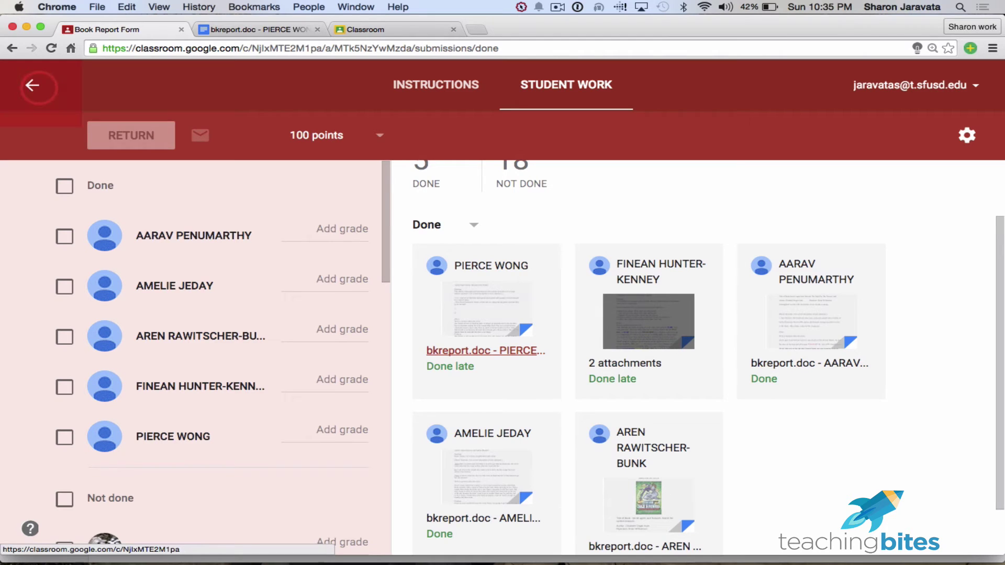
Leave the assignment and open the class's C4 Google Drive folder from the class information
left_click(32, 85)
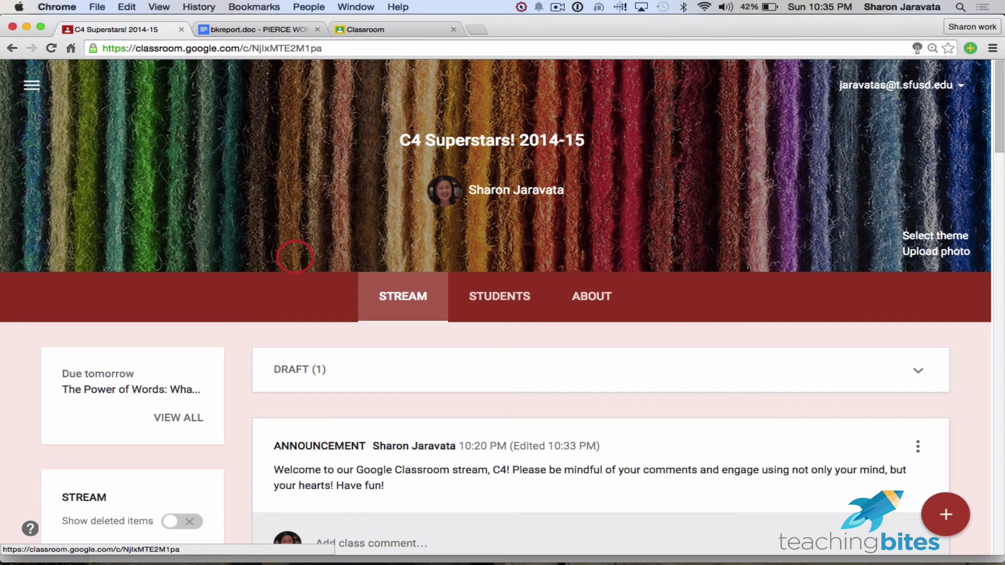
scroll(347, 293, "down", 1)
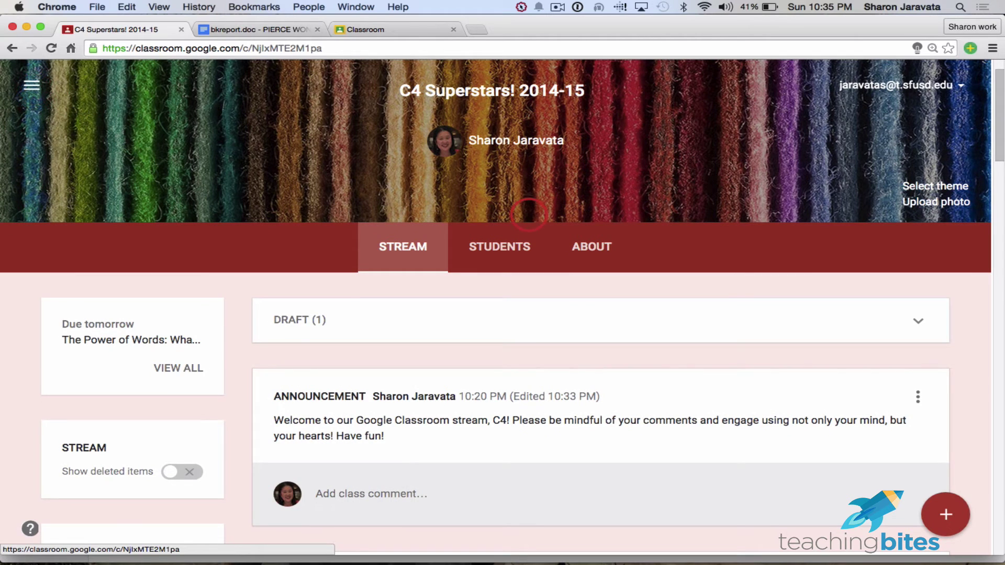
left_click(592, 246)
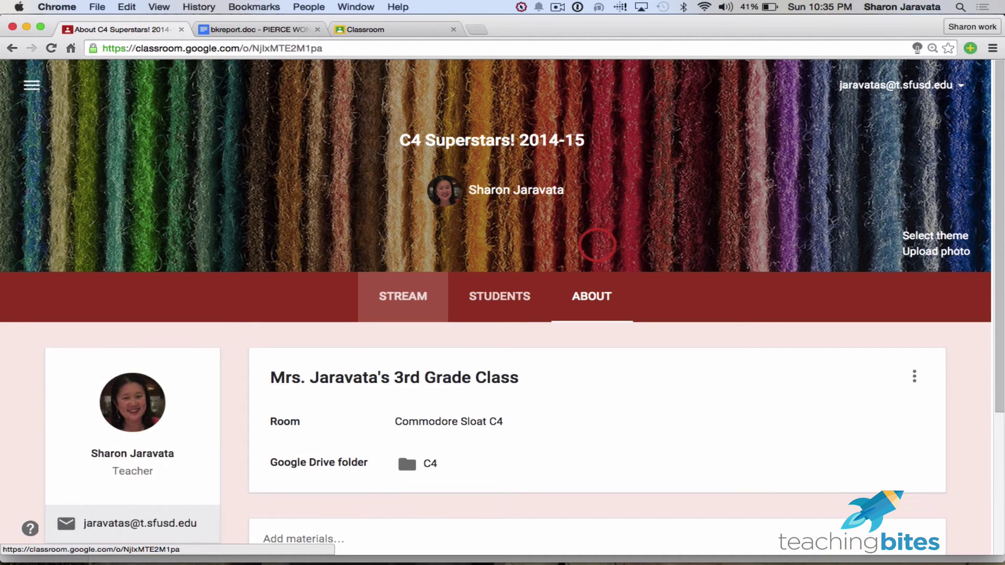
scroll(597, 244, "down", 2)
left_click(429, 360)
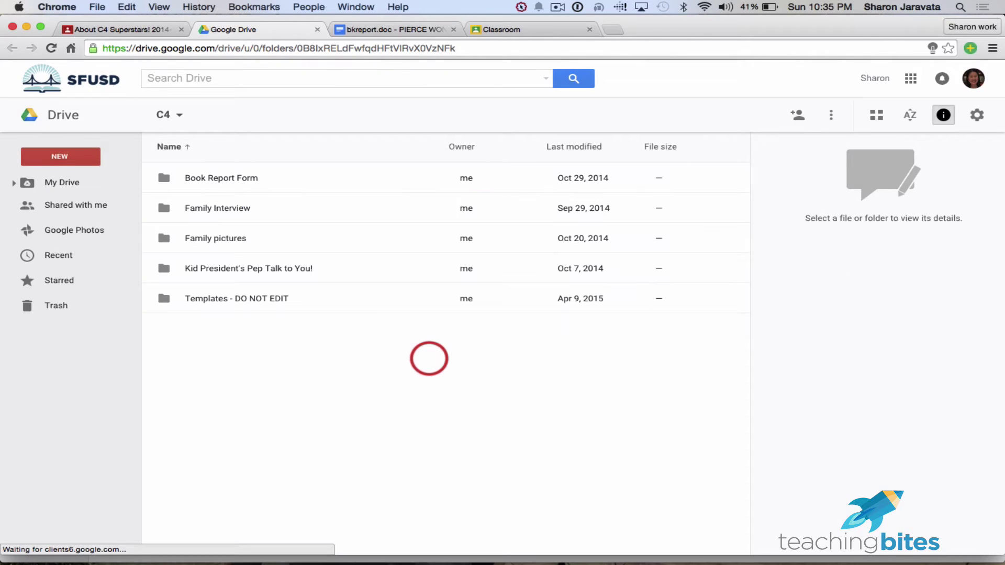
Open the 2014-15 folder inside Book Report Form and look through the students' documents
double_click(228, 181)
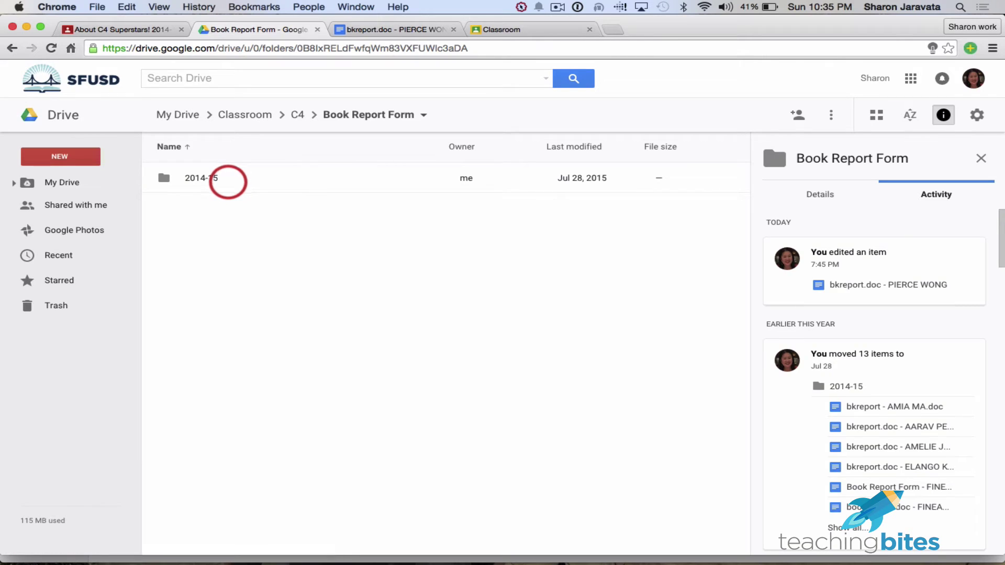
double_click(229, 181)
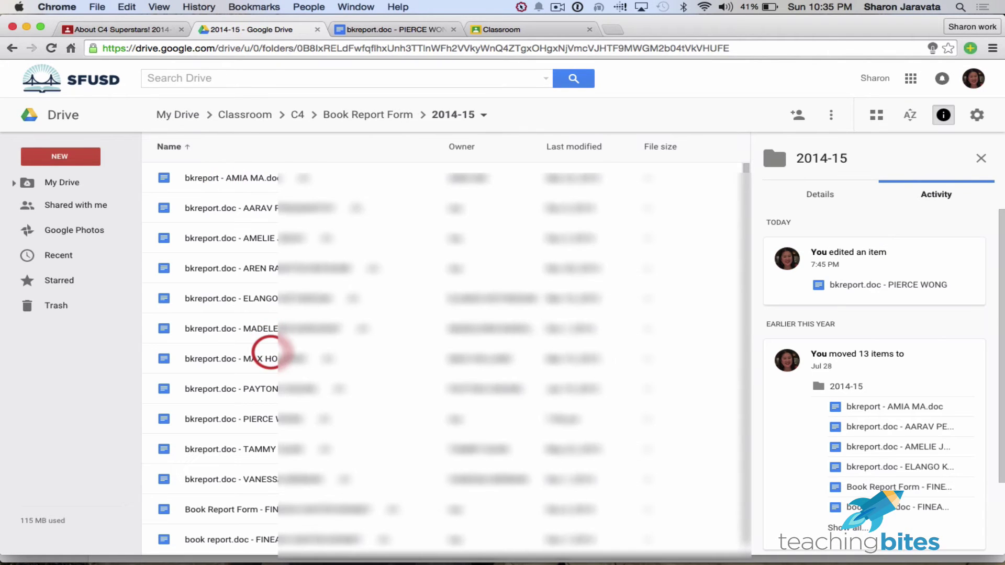
scroll(270, 351, "down", 1)
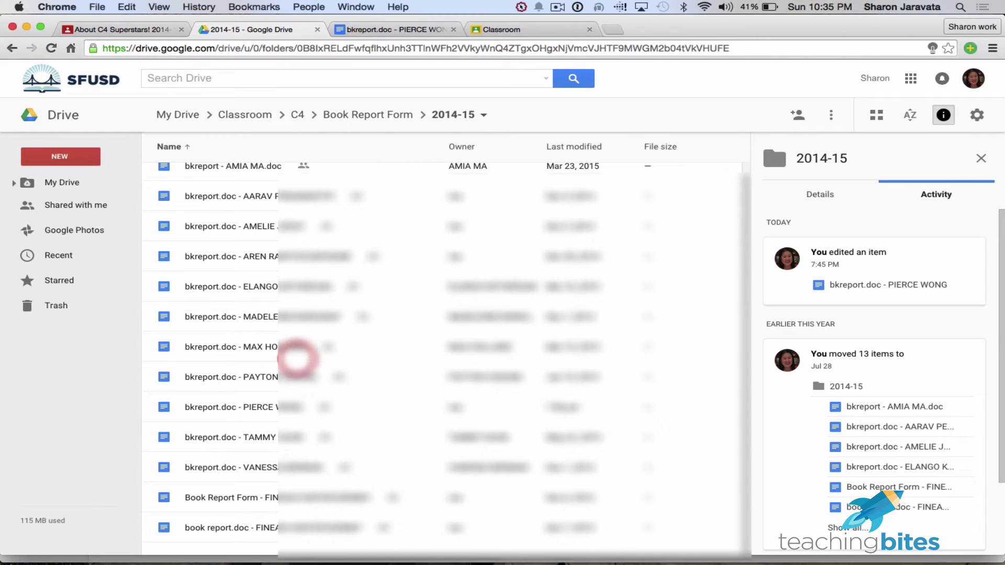
scroll(308, 354, "up", 1)
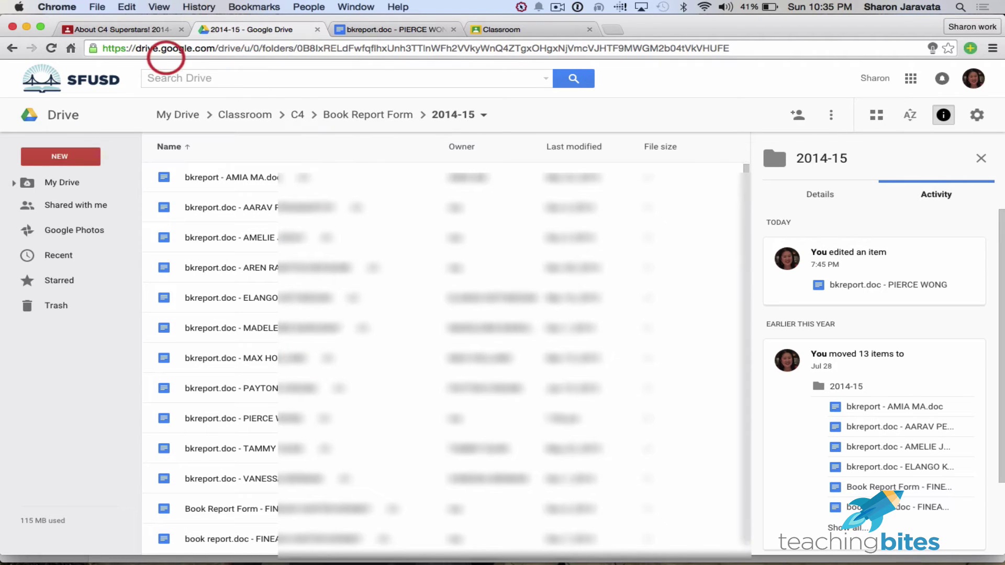
Return to the C4 Superstars! 2014-15 class and look over its stream
left_click(130, 30)
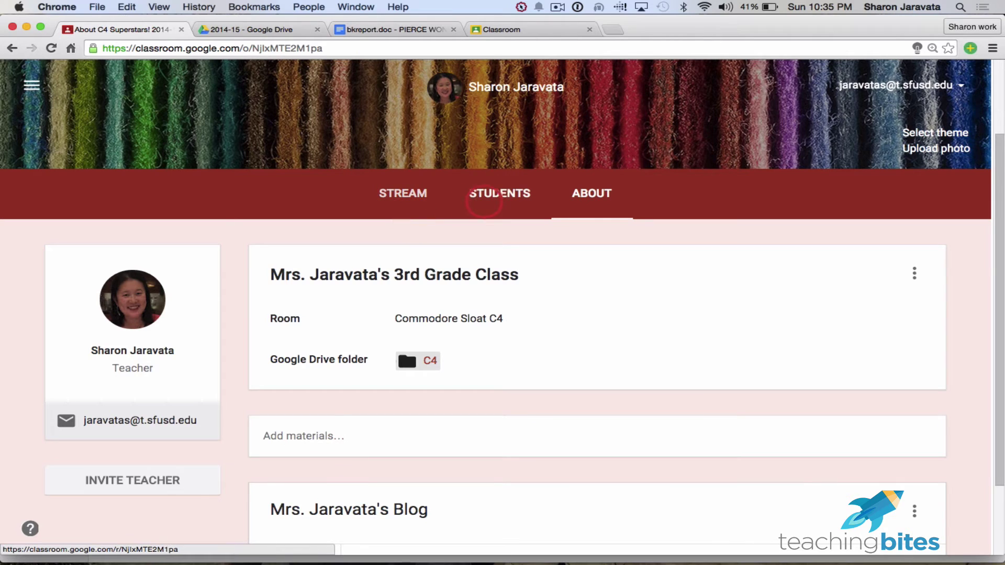
left_click(406, 198)
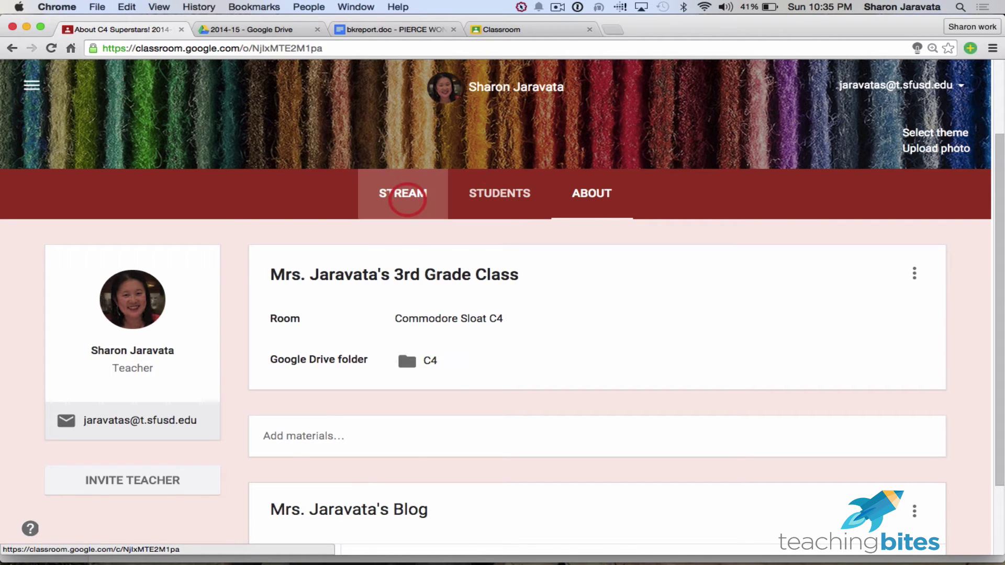
scroll(550, 343, "down", 3)
scroll(550, 347, "up", 2)
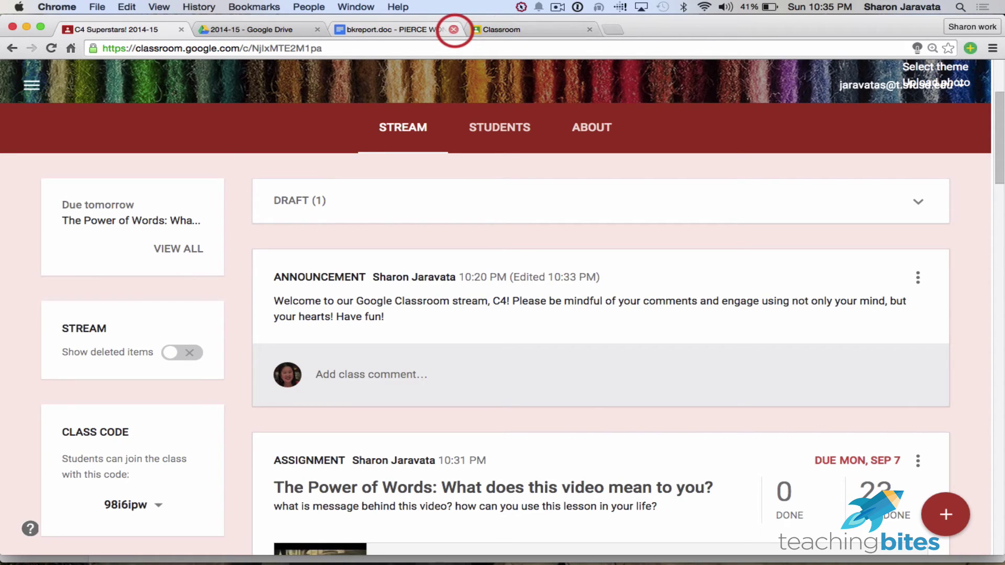
Close the student's document, switch to the student account's Classroom and view the class-code prompt for joining a class without joining
left_click(454, 29)
left_click(424, 31)
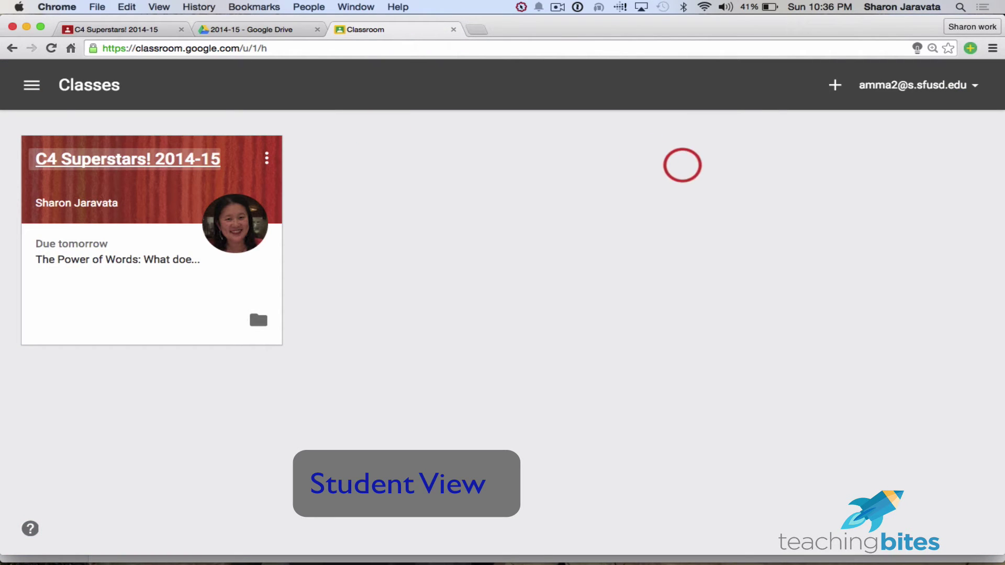
left_click(835, 84)
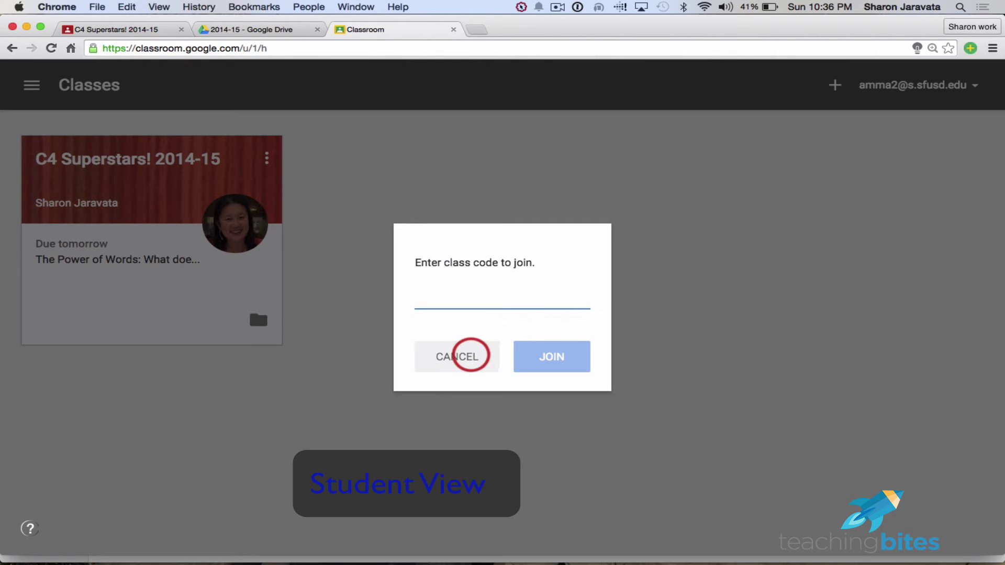
left_click(471, 355)
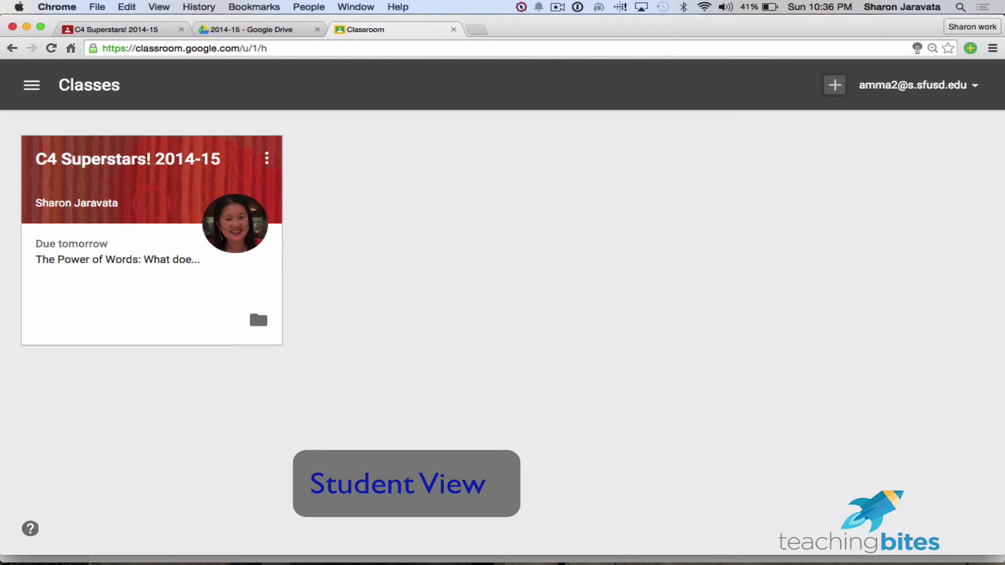
Check the student's navigation options and view the files in the student's C4 Superstars! 2014-15 Drive folder
left_click(31, 85)
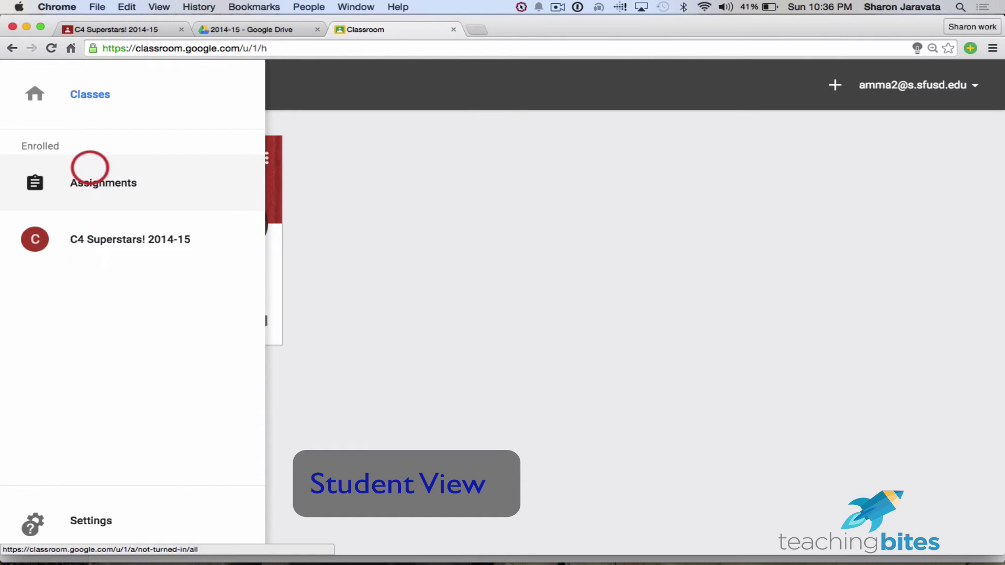
left_click(336, 174)
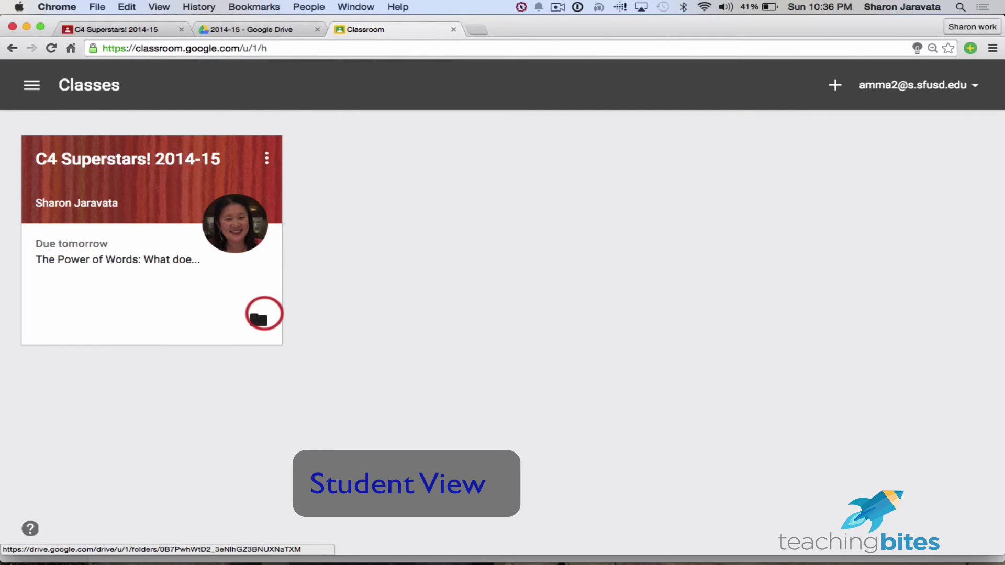
left_click(264, 314)
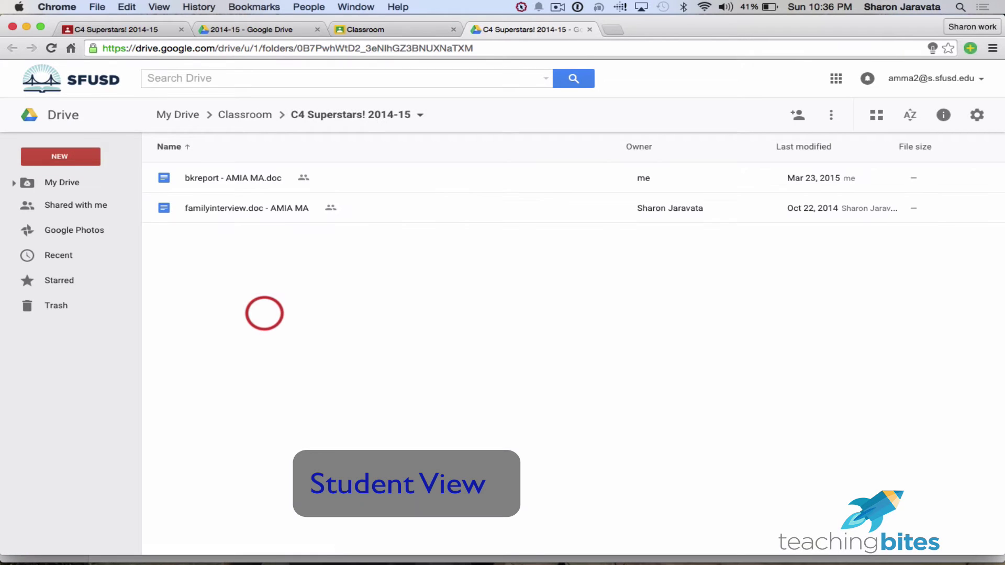
double_click(252, 179)
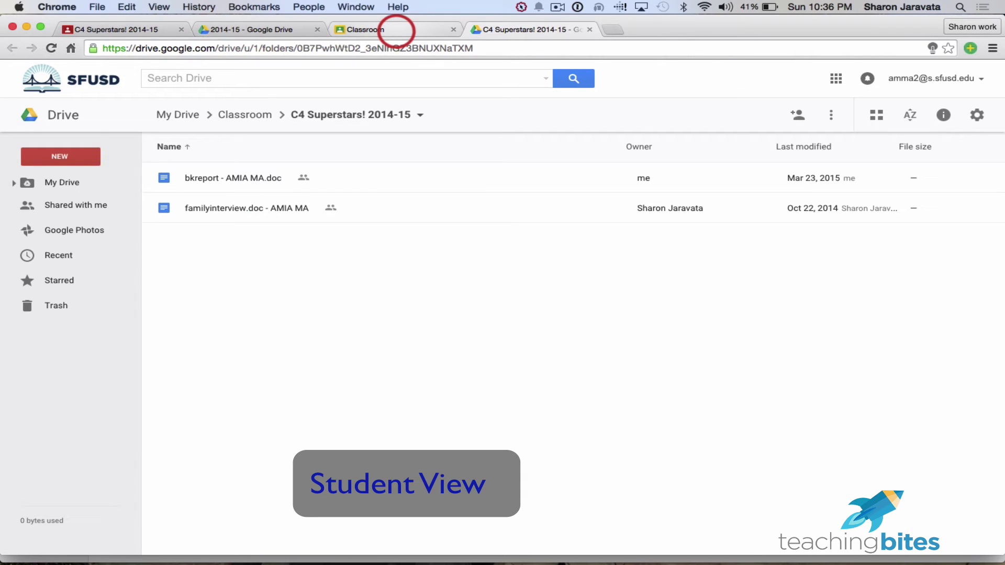
left_click(394, 31)
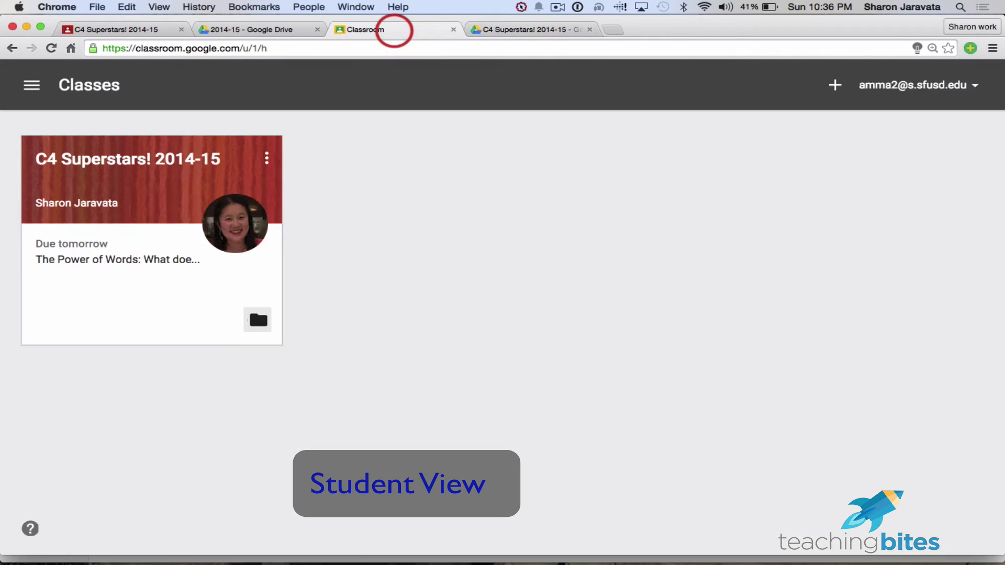
Open C4 Superstars! 2014-15 as the student and look through the stream's announcements, The Power of Words assignment and comments
left_click(95, 161)
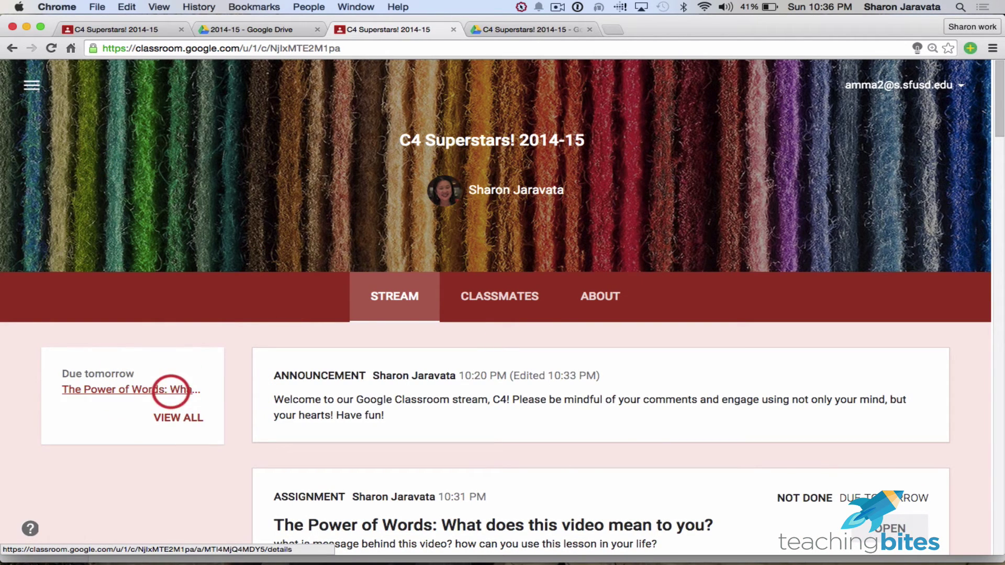
scroll(239, 398, "down", 8)
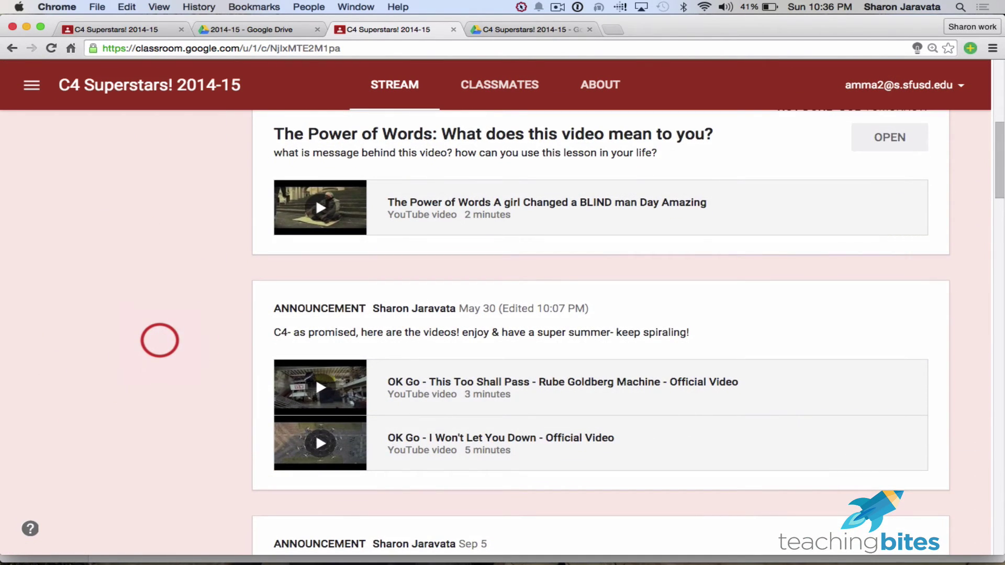
scroll(160, 340, "up", 3)
scroll(160, 340, "up", 2)
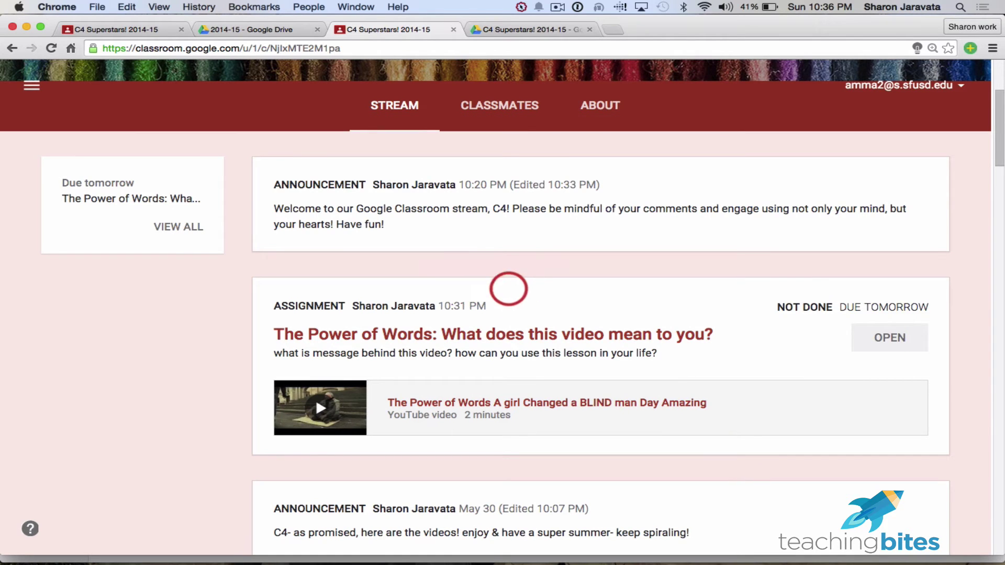
scroll(523, 287, "down", 1)
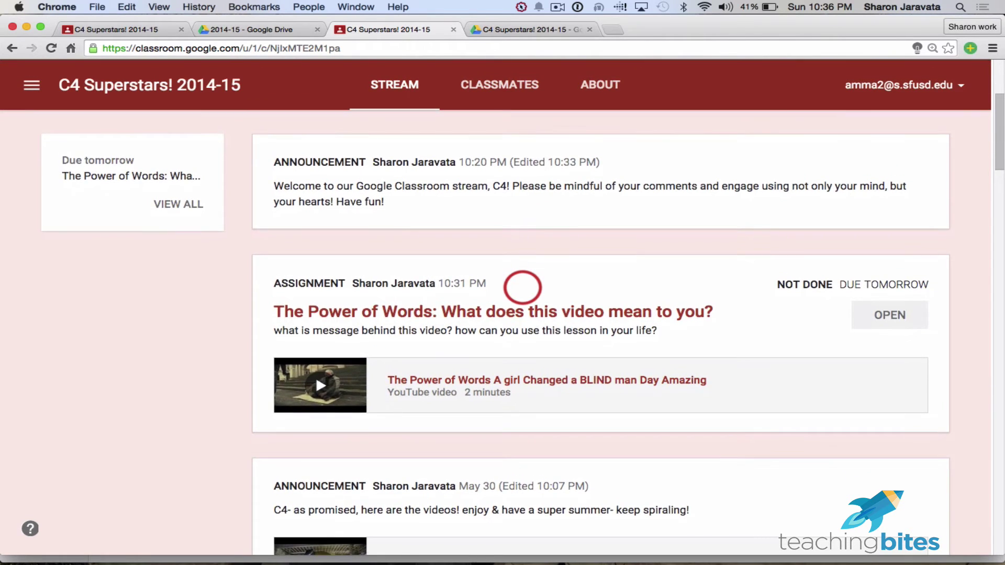
scroll(522, 288, "down", 2)
scroll(522, 287, "down", 1)
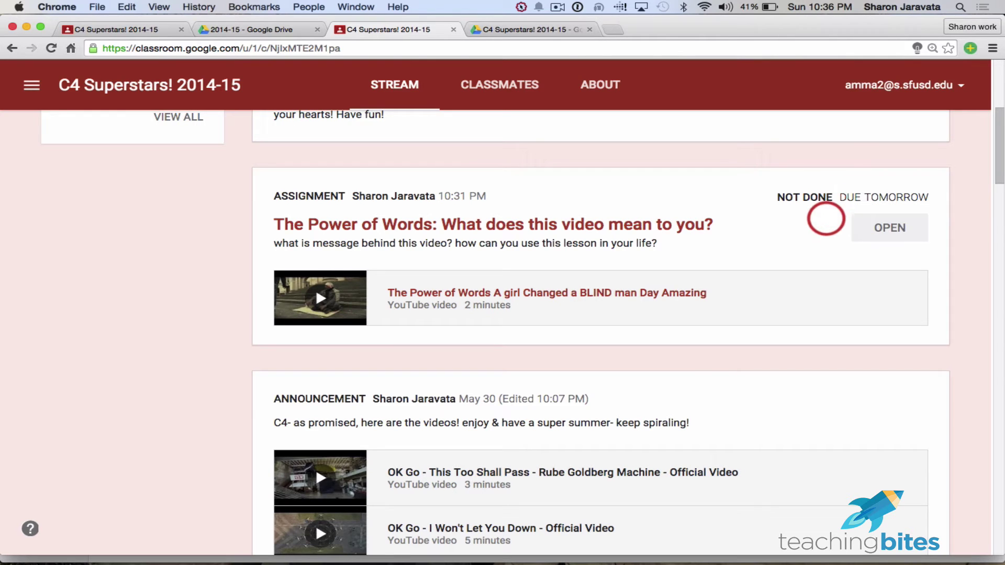
scroll(816, 227, "down", 5)
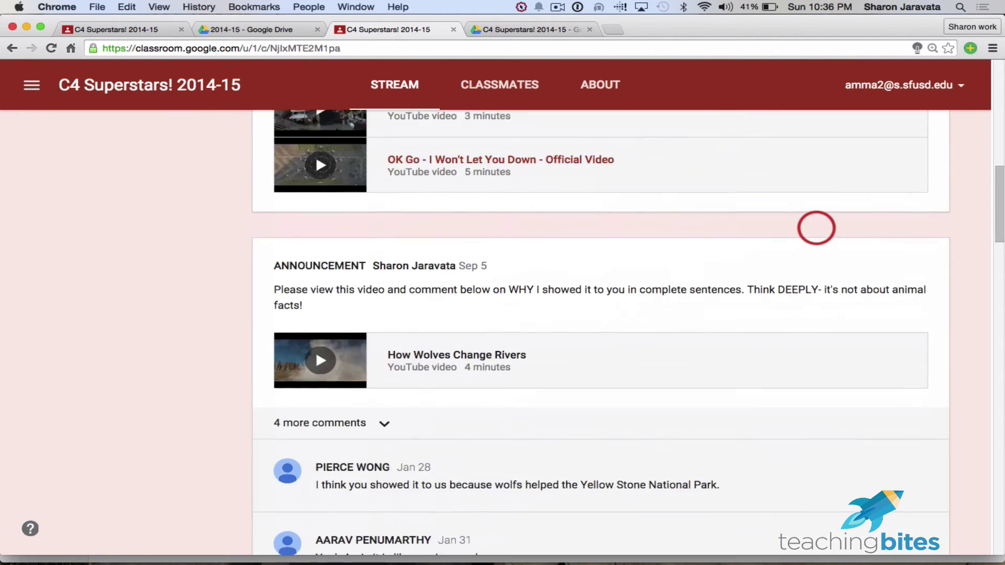
scroll(816, 228, "up", 10)
scroll(816, 228, "down", 2)
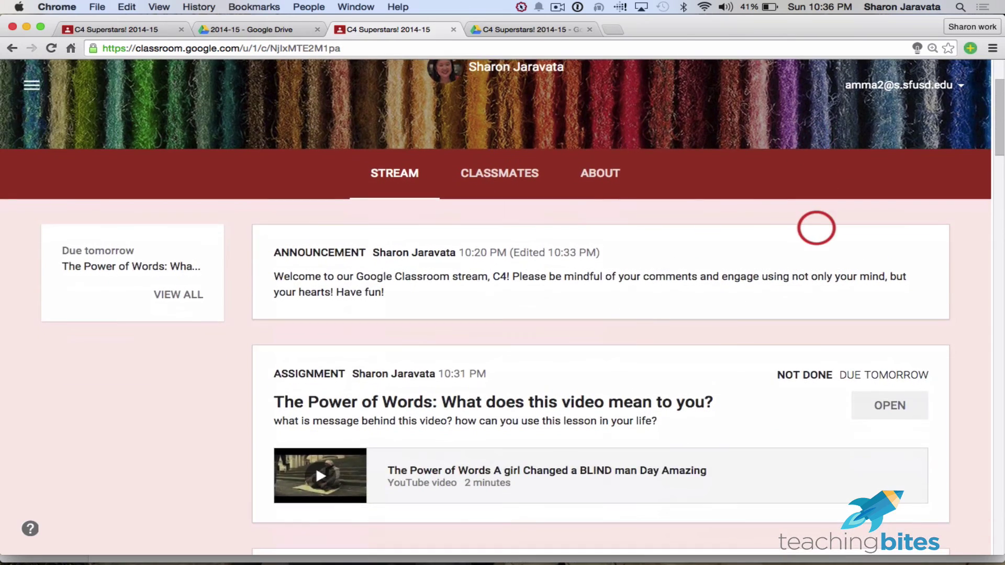
Show the student's classmates and look through the whole list
left_click(508, 173)
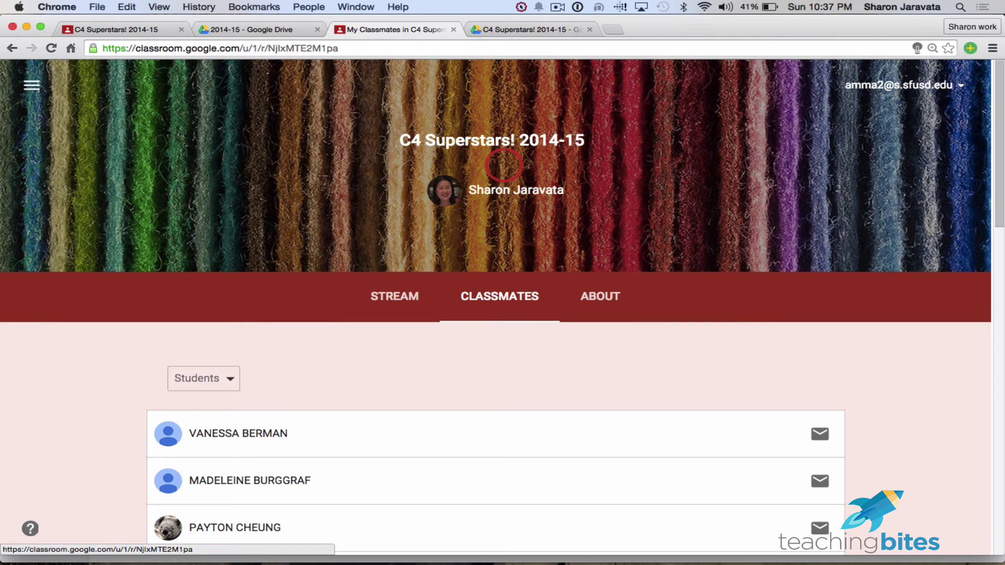
left_click(487, 320)
scroll(515, 382, "down", 15)
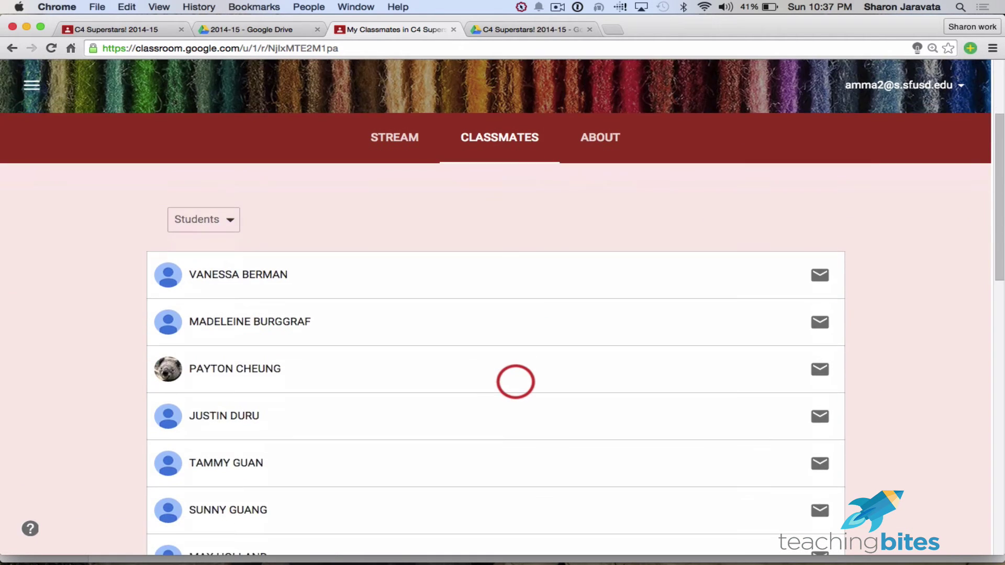
scroll(515, 380, "up", 1)
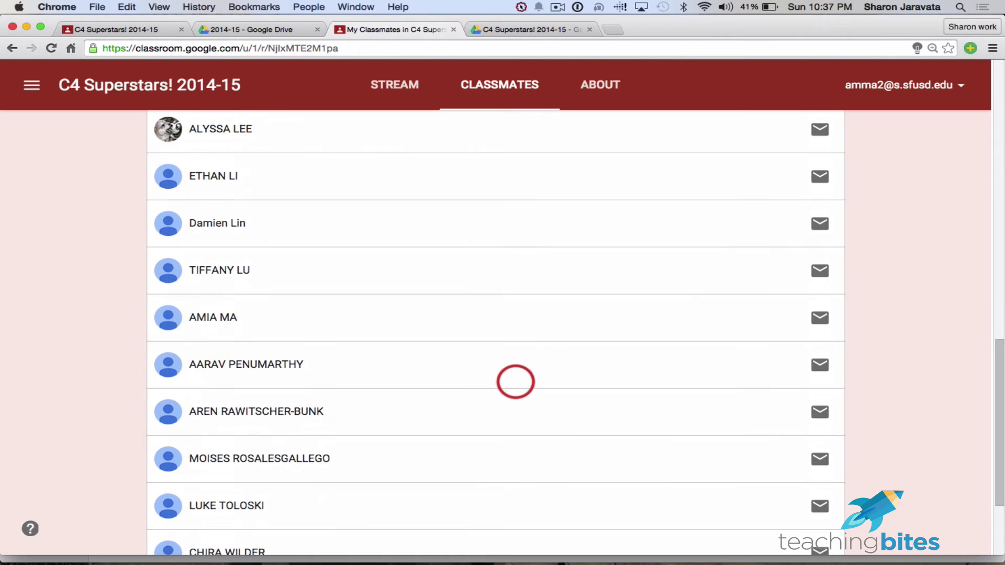
View the sorting options for the student's classmates list without changing the order
scroll(526, 305, "up", 15)
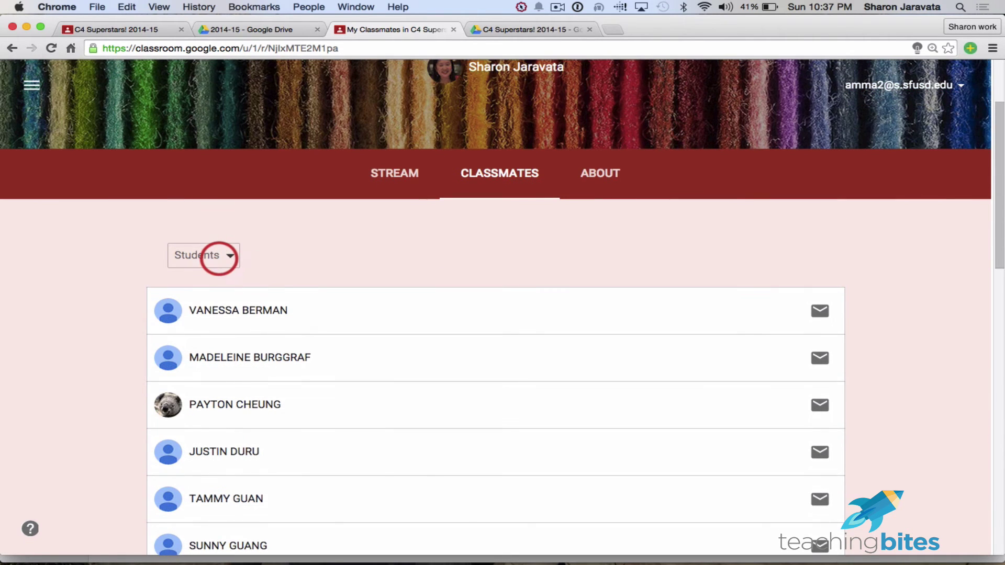
left_click(219, 256)
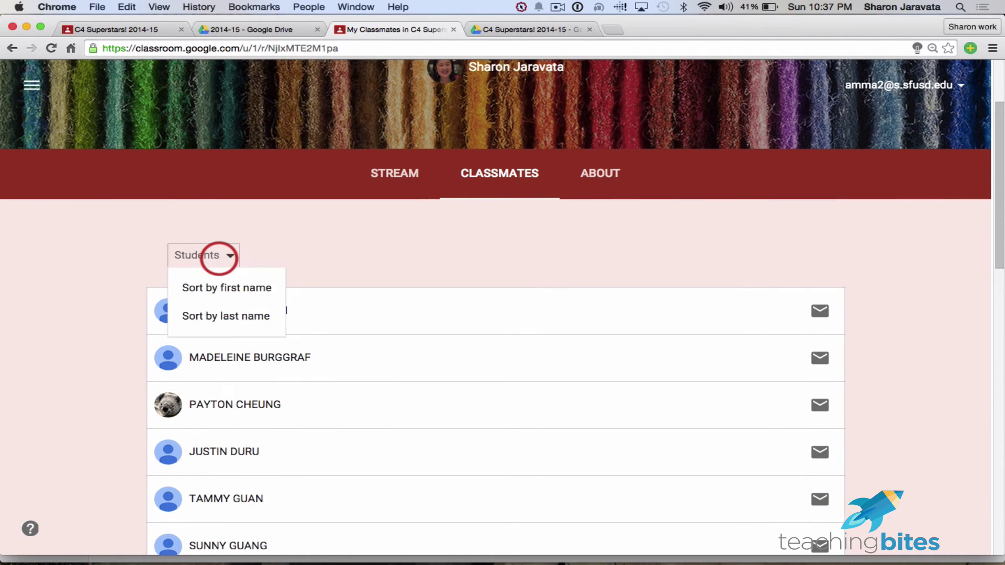
left_click(356, 251)
scroll(355, 252, "down", 3)
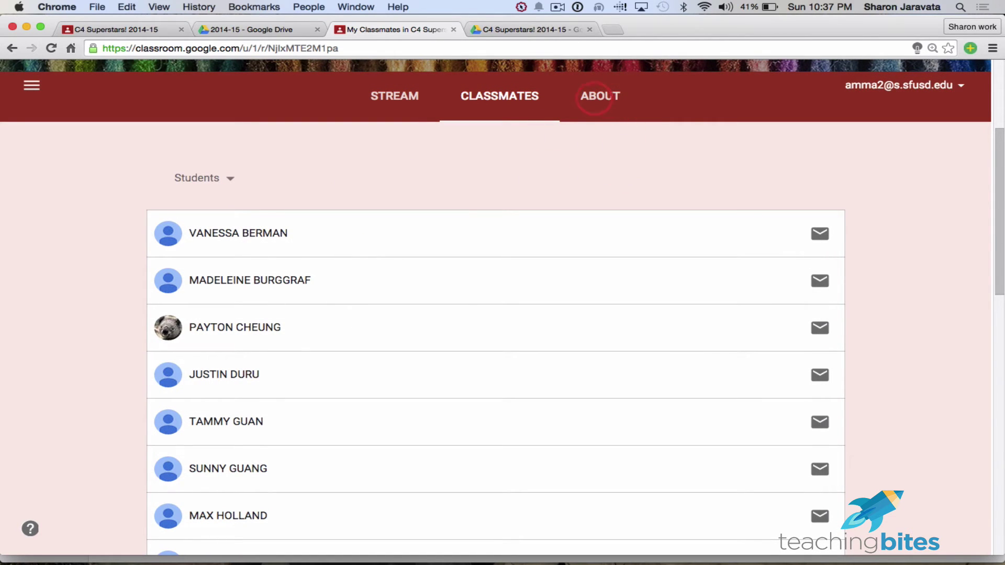
View the class's About information as the student, then return through the classmates list to the stream
scroll(586, 146, "up", 3)
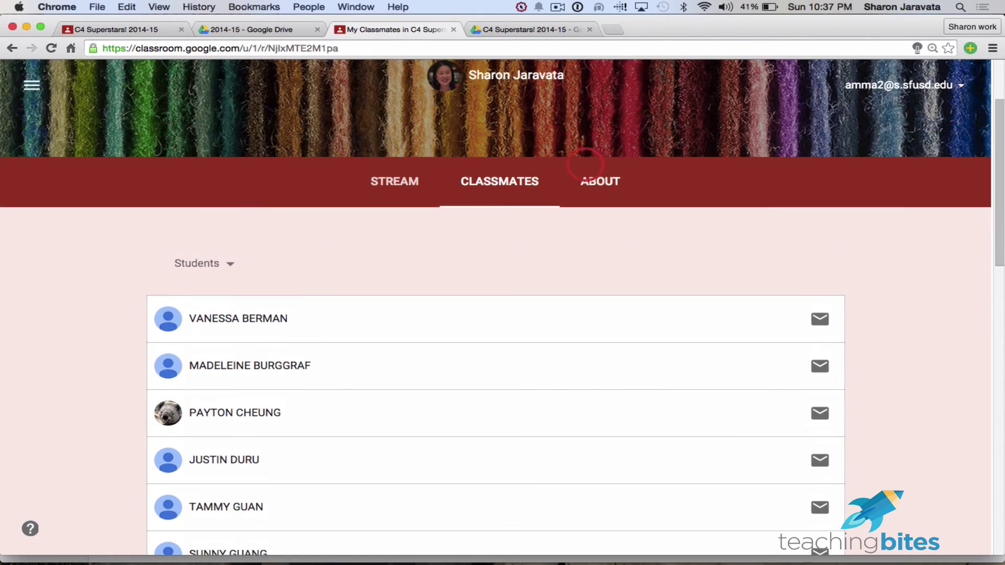
left_click(597, 181)
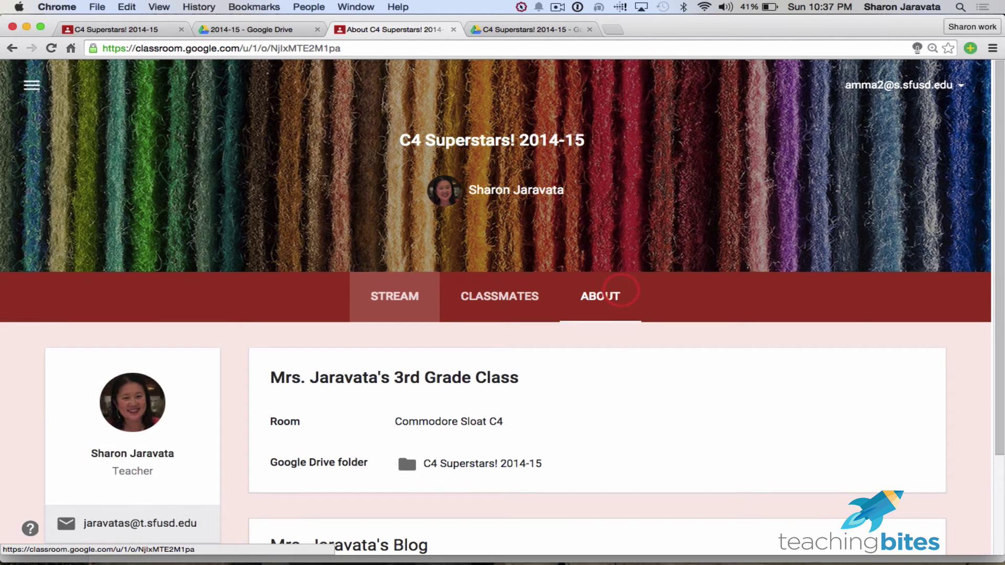
scroll(638, 366, "down", 3)
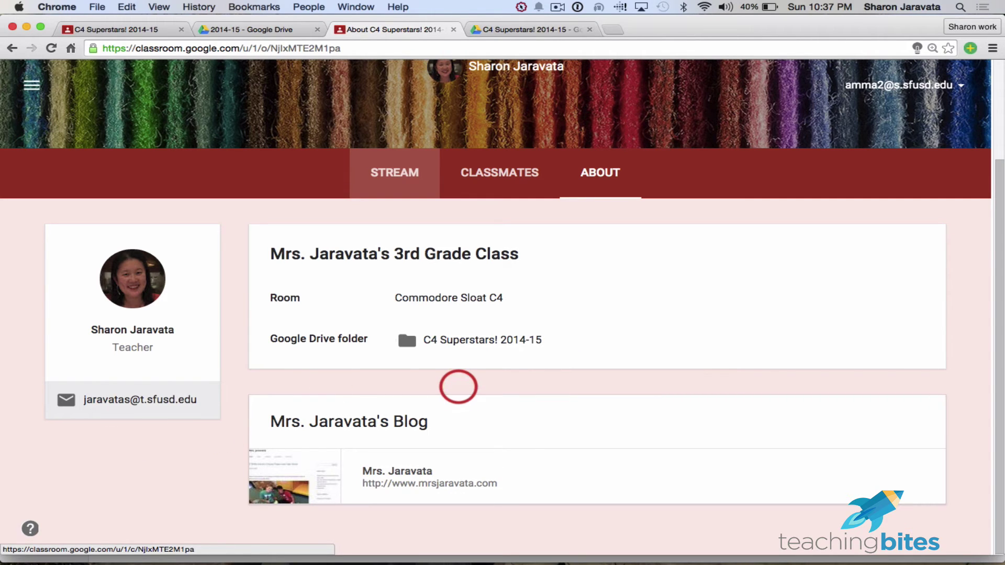
scroll(458, 388, "up", 3)
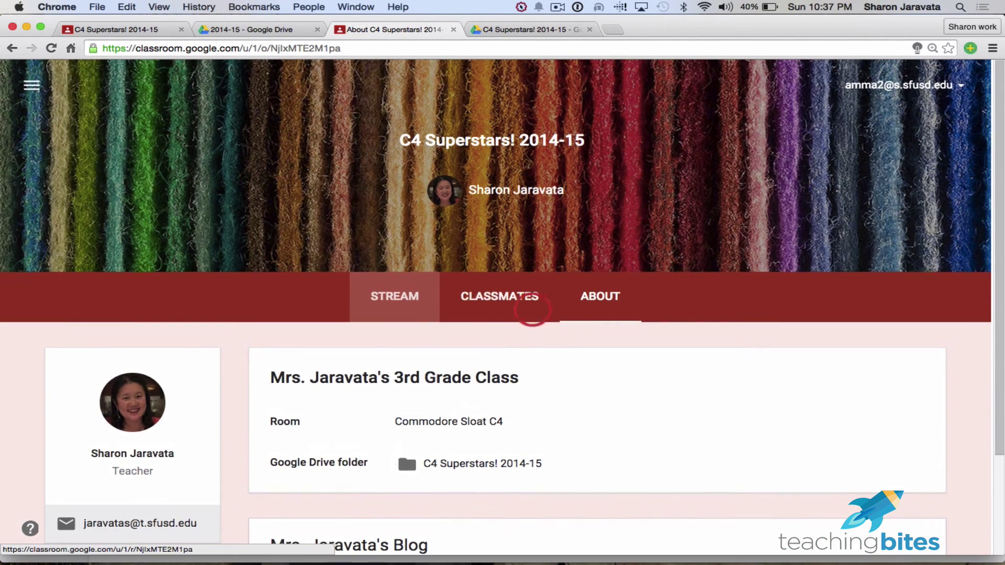
left_click(502, 298)
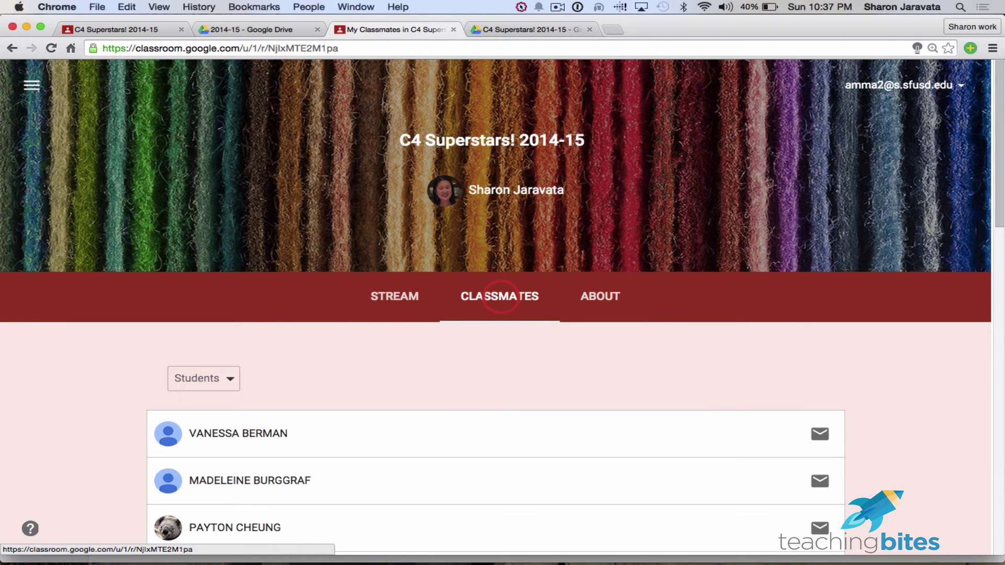
left_click(412, 304)
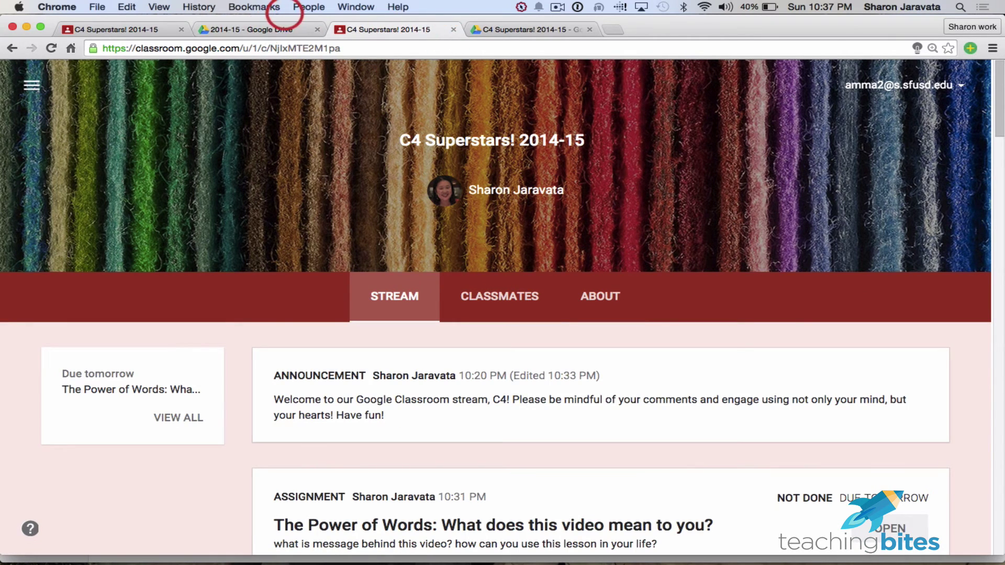
Switch to the teacher's C4 Superstars! 2014-15 class and start a new question titled "What doesn't belong?"
left_click(166, 30)
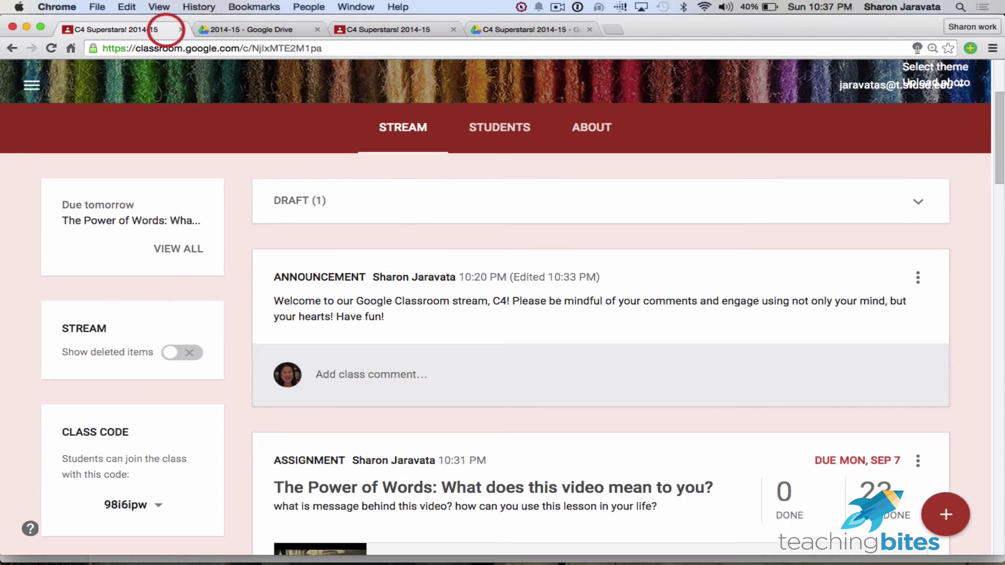
scroll(450, 275, "down", 3)
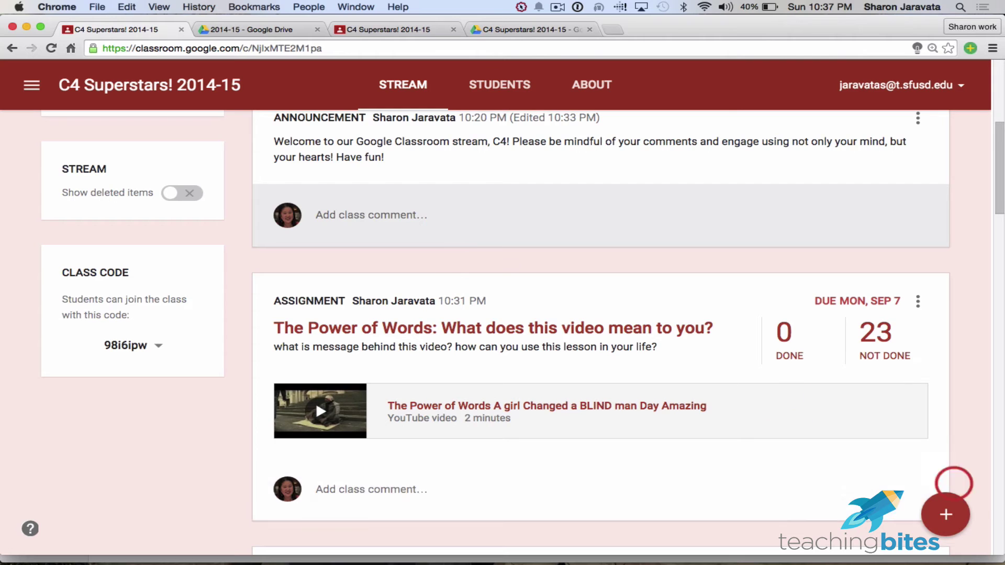
left_click(945, 514)
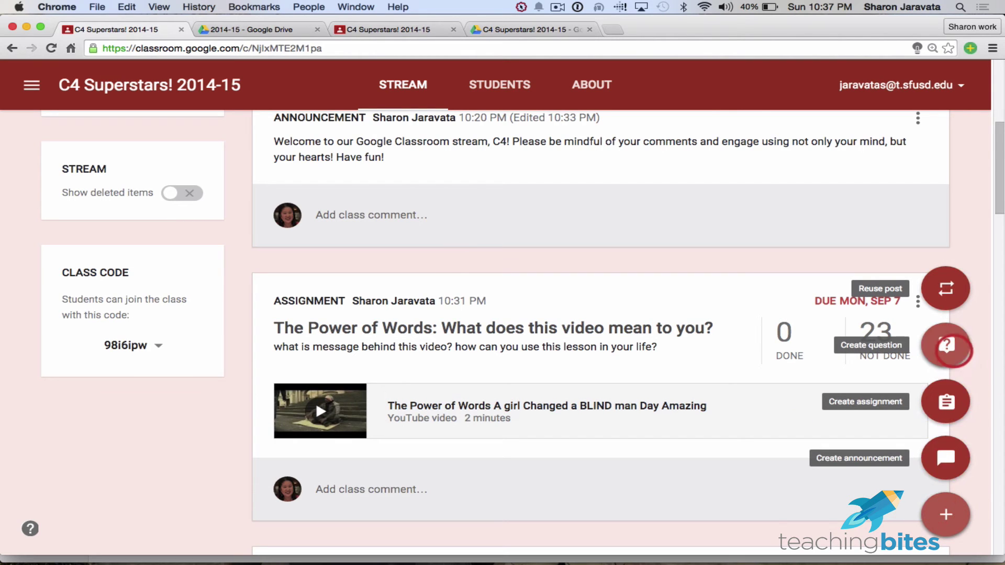
left_click(948, 346)
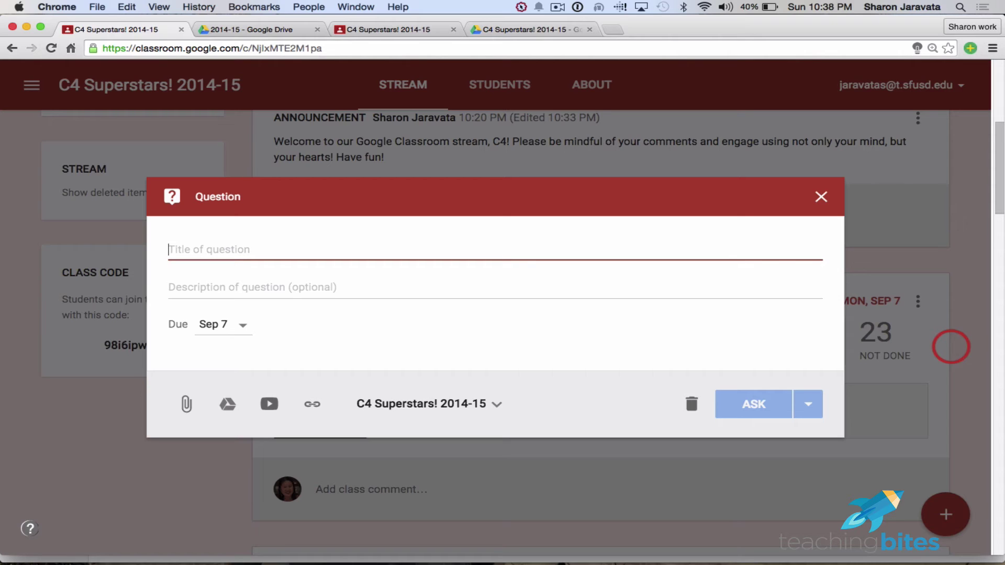
type("What doe")
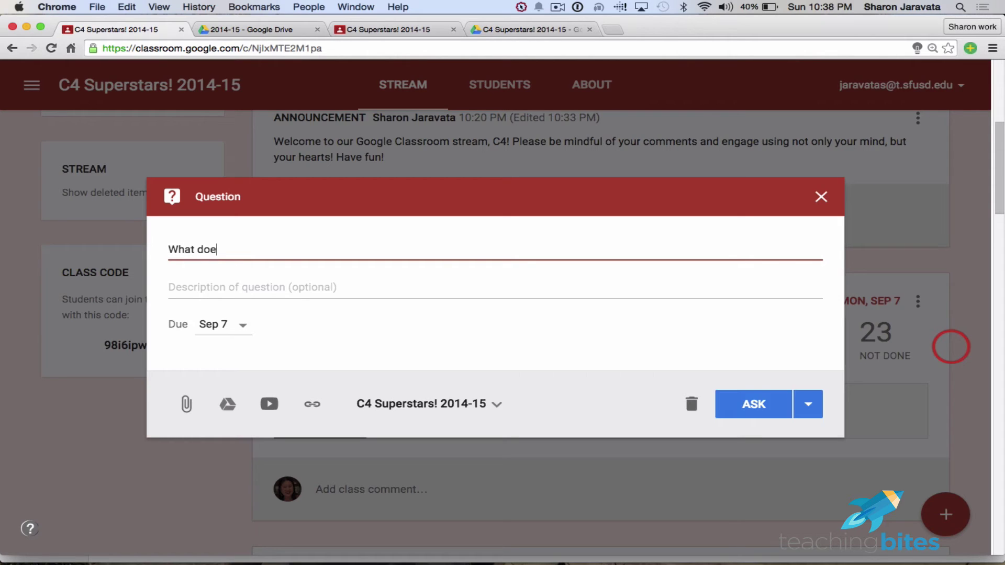
type("sn't belong?")
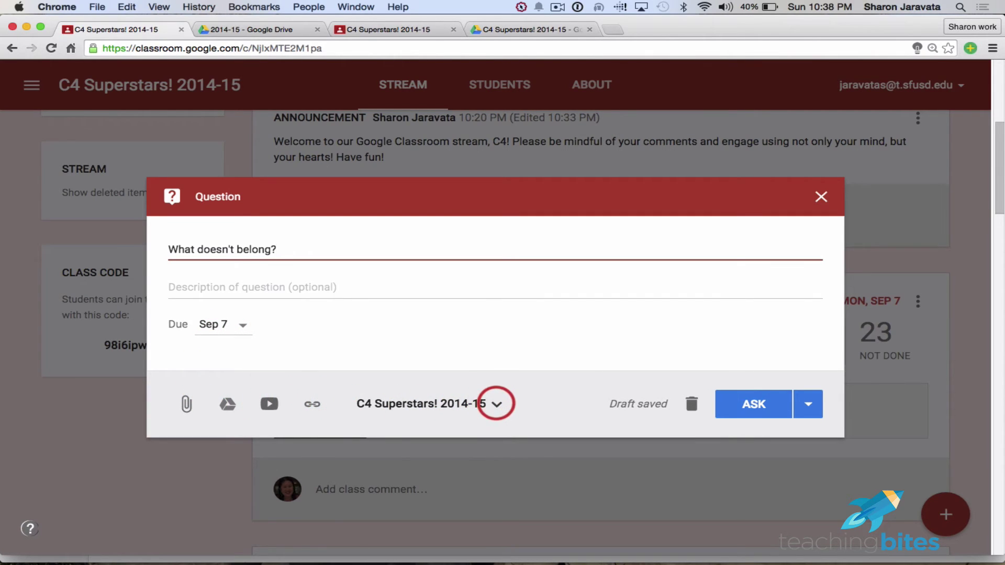
Check the question's class and posting choices, then ask it in C4 Superstars! 2014-15, letting students see and reply to each other's answers
left_click(496, 404)
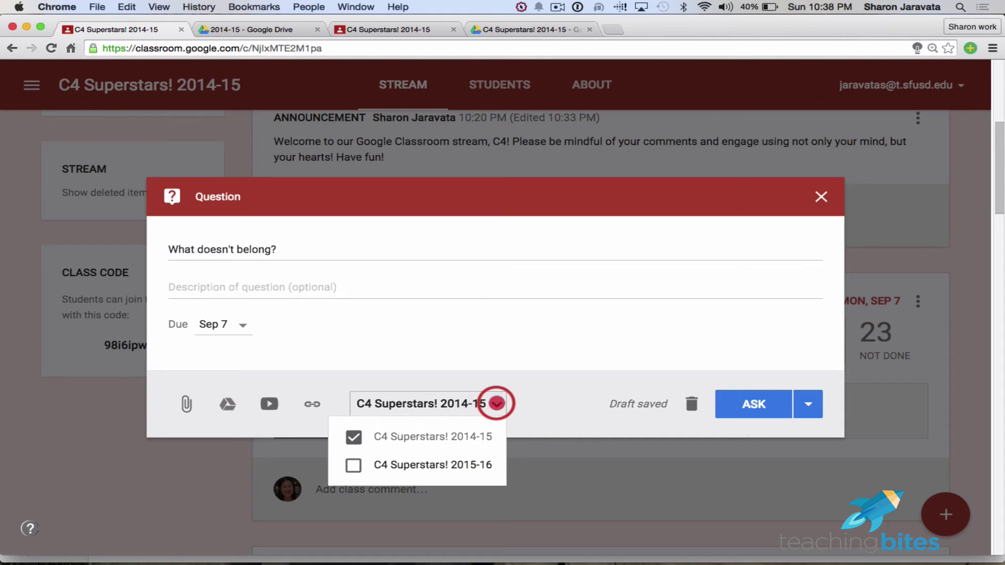
left_click(495, 404)
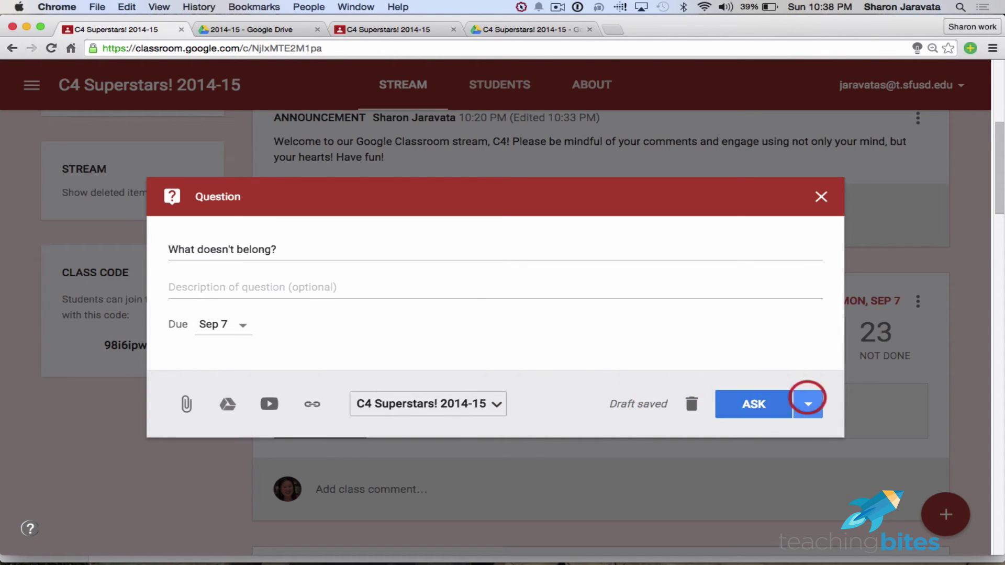
left_click(809, 402)
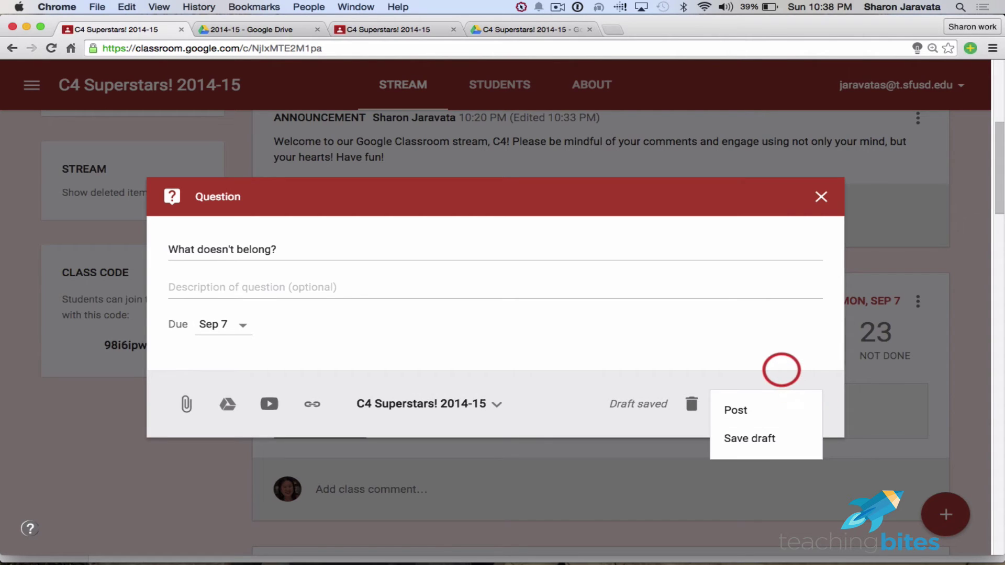
left_click(781, 370)
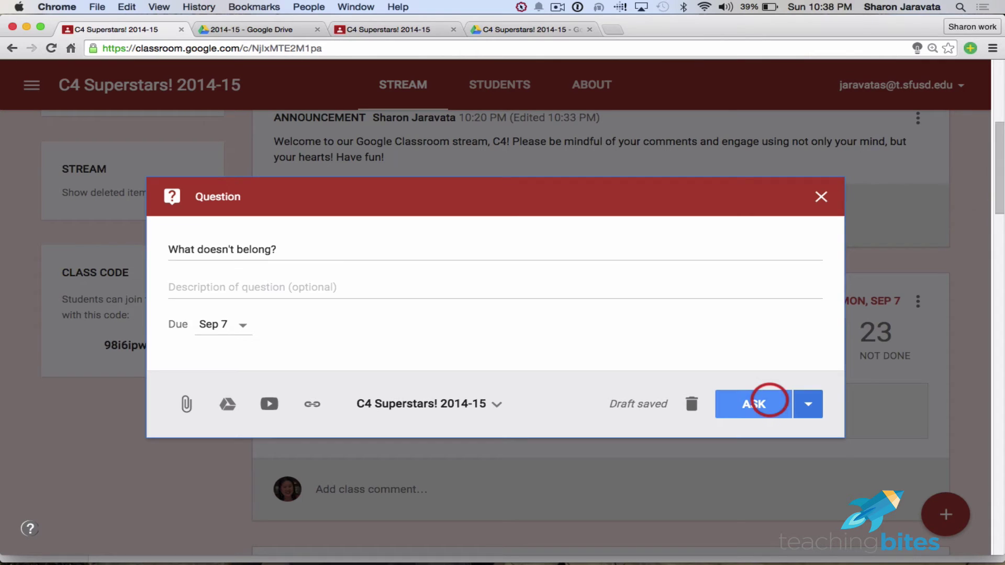
left_click(770, 400)
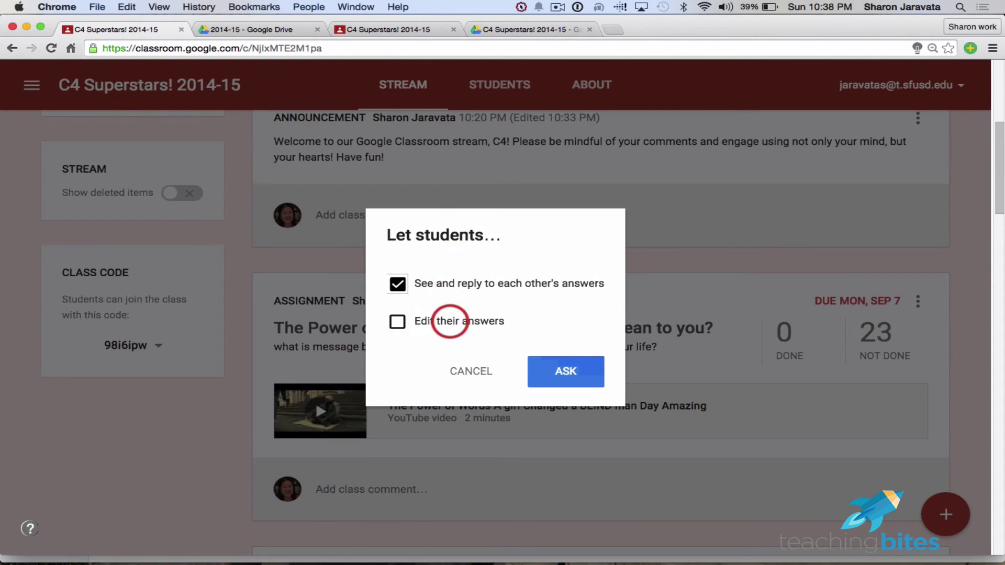
left_click(560, 365)
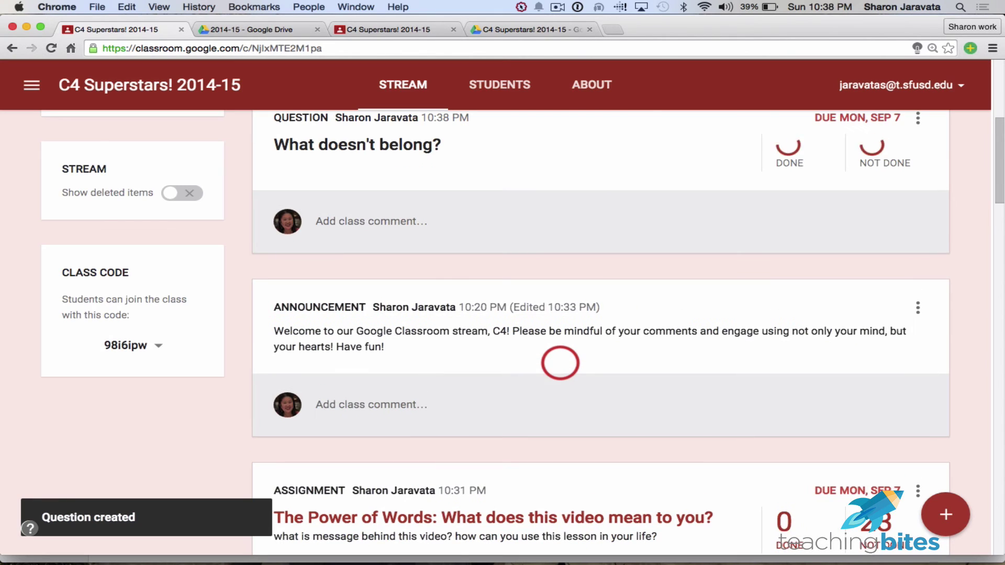
Look at the "What doesn't belong?" question in the stream and view its post options without choosing one
scroll(611, 300, "up", 3)
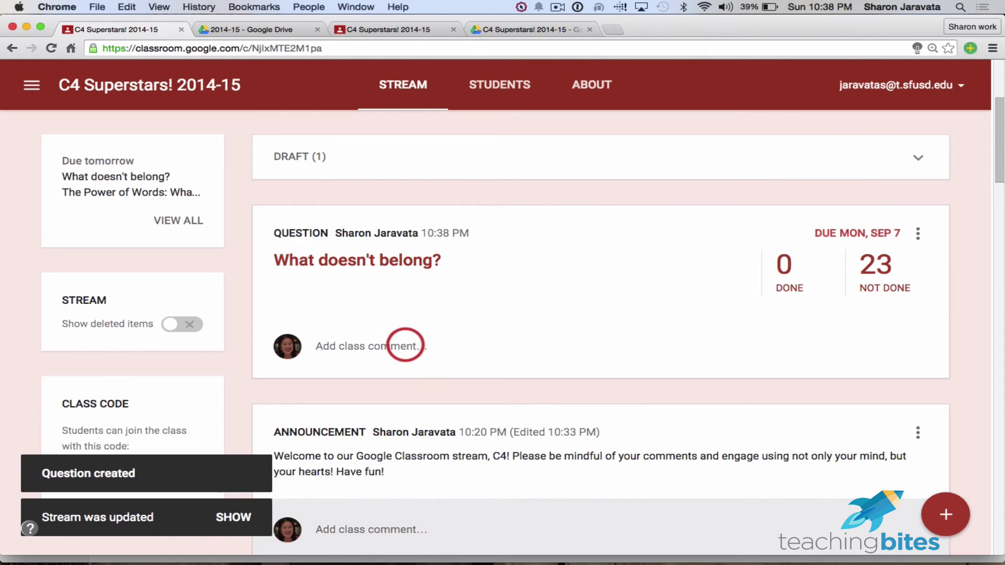
scroll(496, 327, "up", 2)
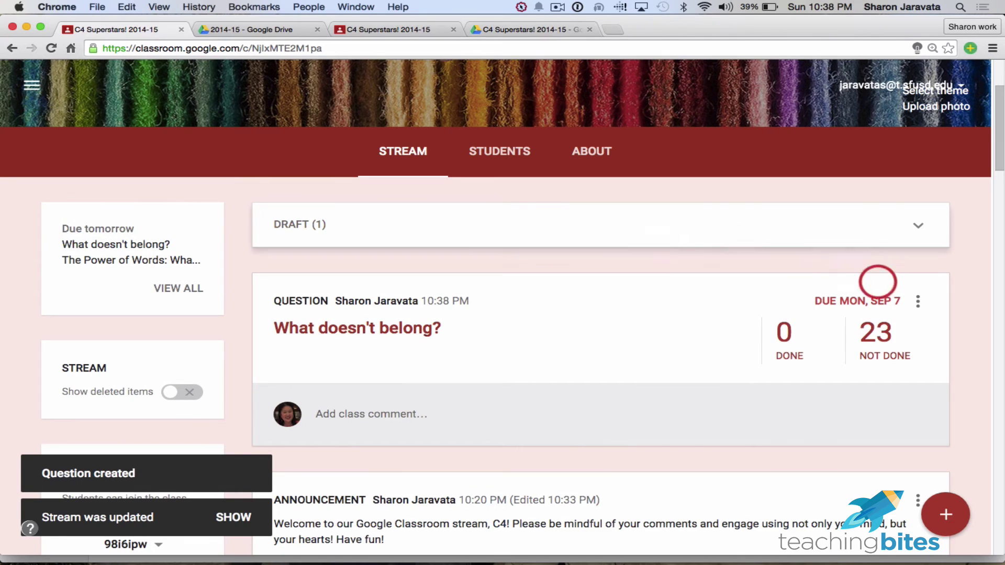
left_click(917, 301)
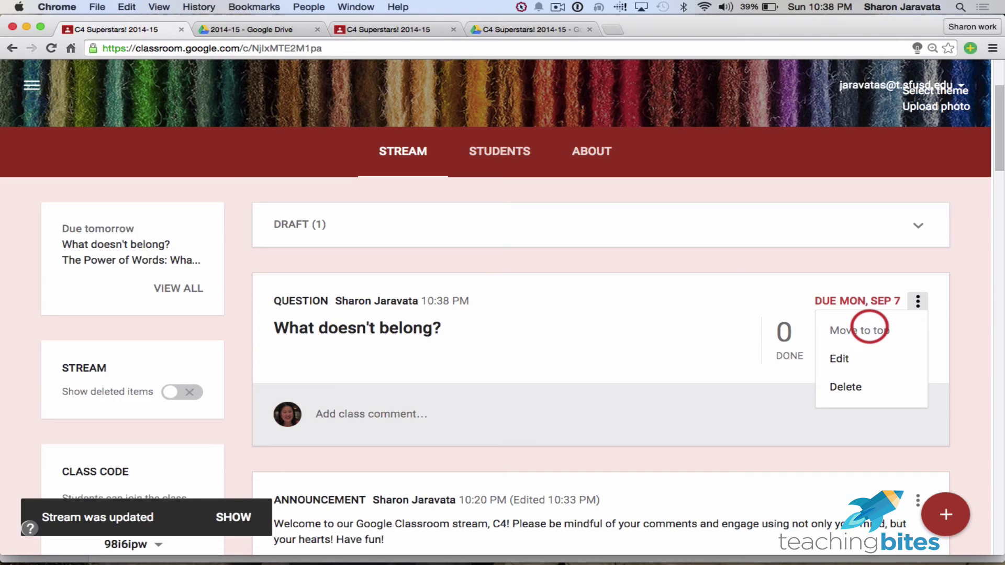
left_click(682, 302)
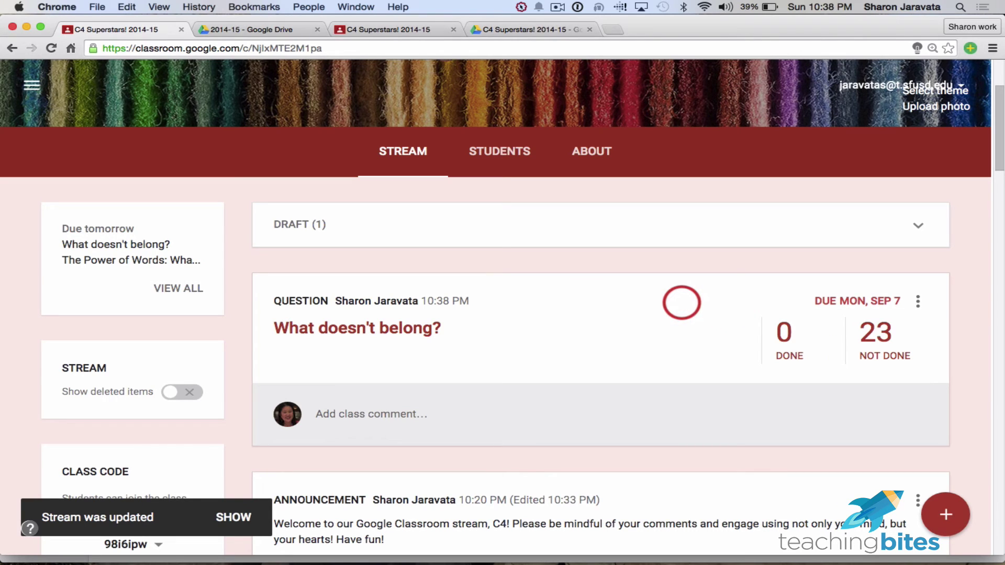
Open the teacher's student list, select all students, view the actions available for them, and clear the selection
left_click(510, 150)
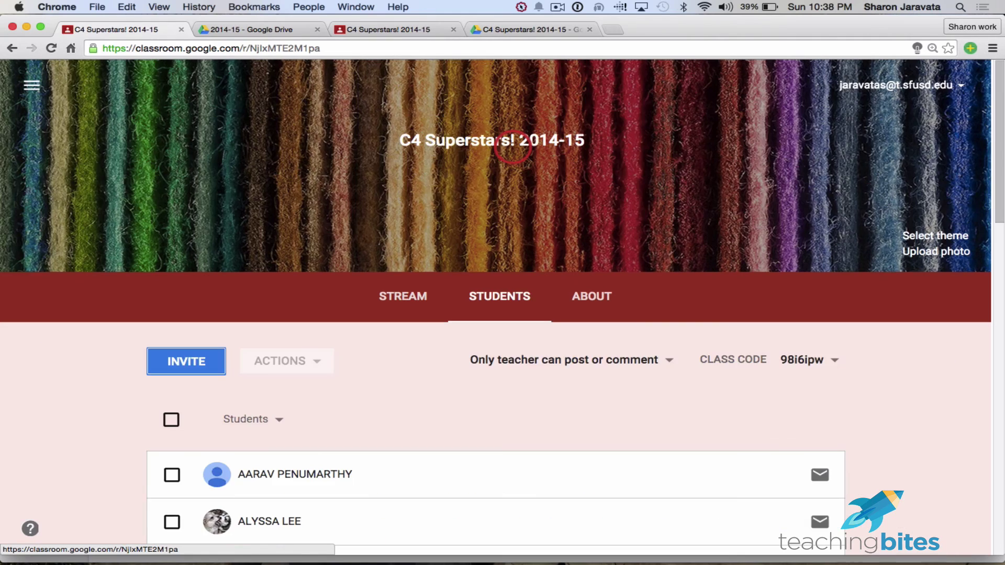
scroll(511, 334, "down", 5)
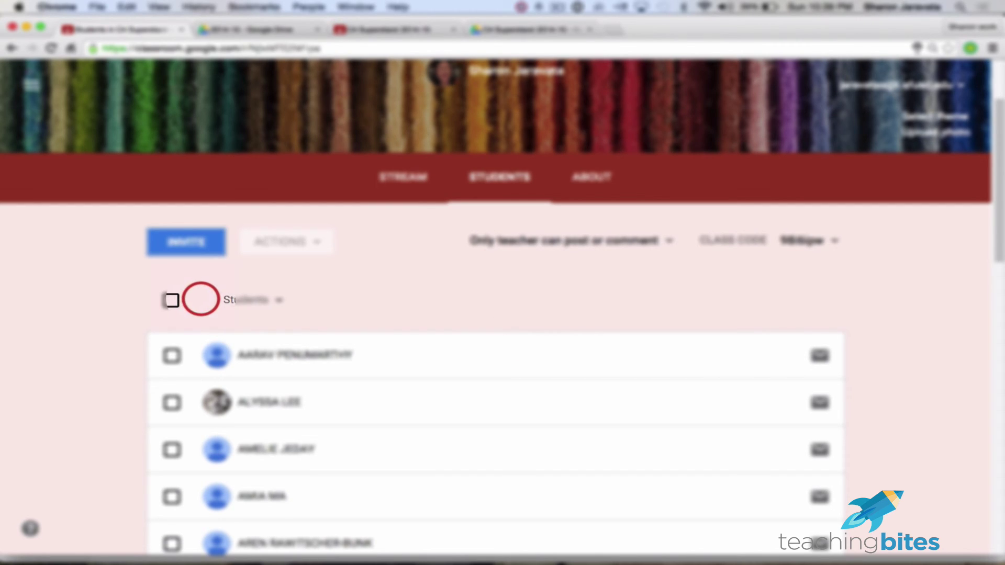
left_click(171, 300)
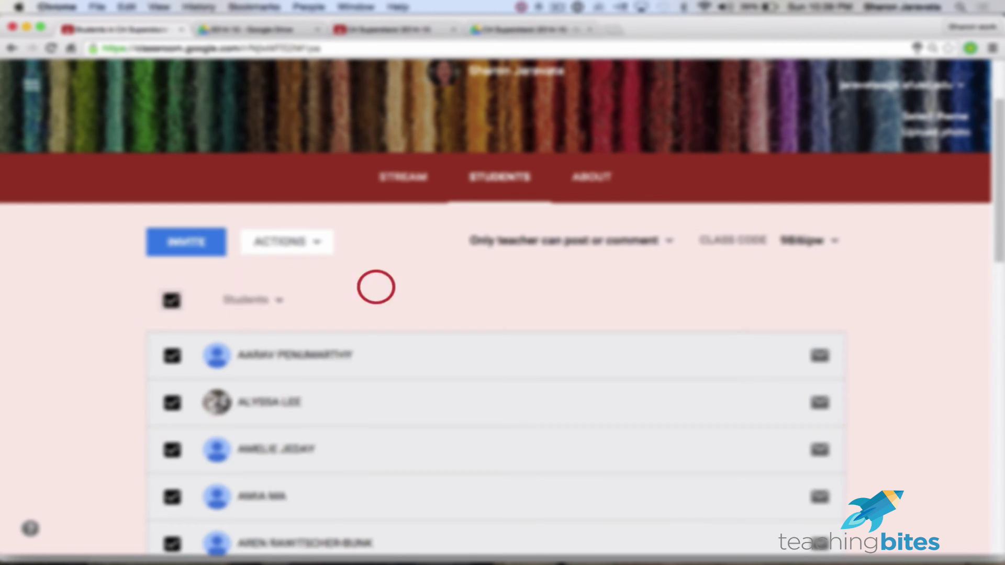
scroll(375, 287, "down", 10)
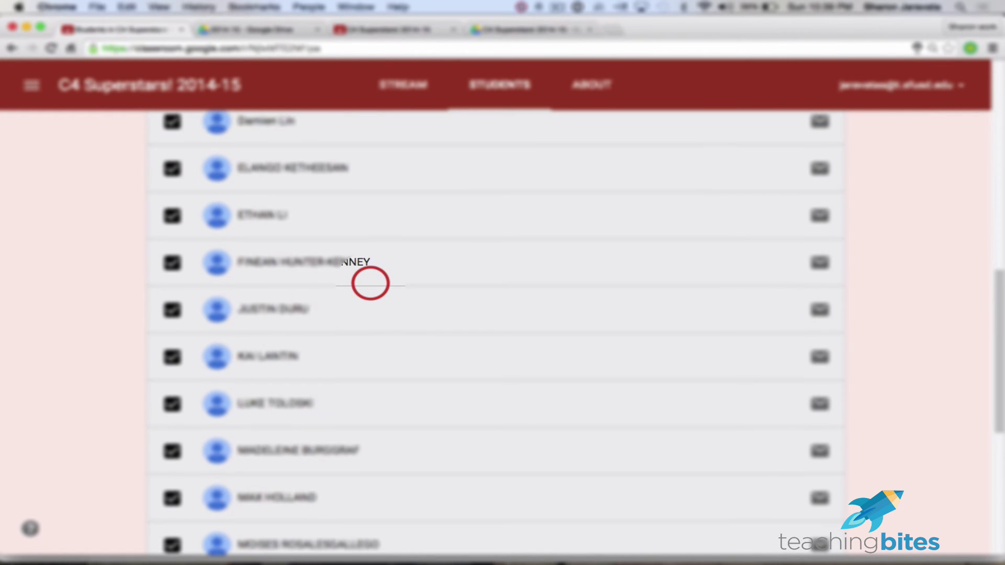
scroll(371, 283, "up", 10)
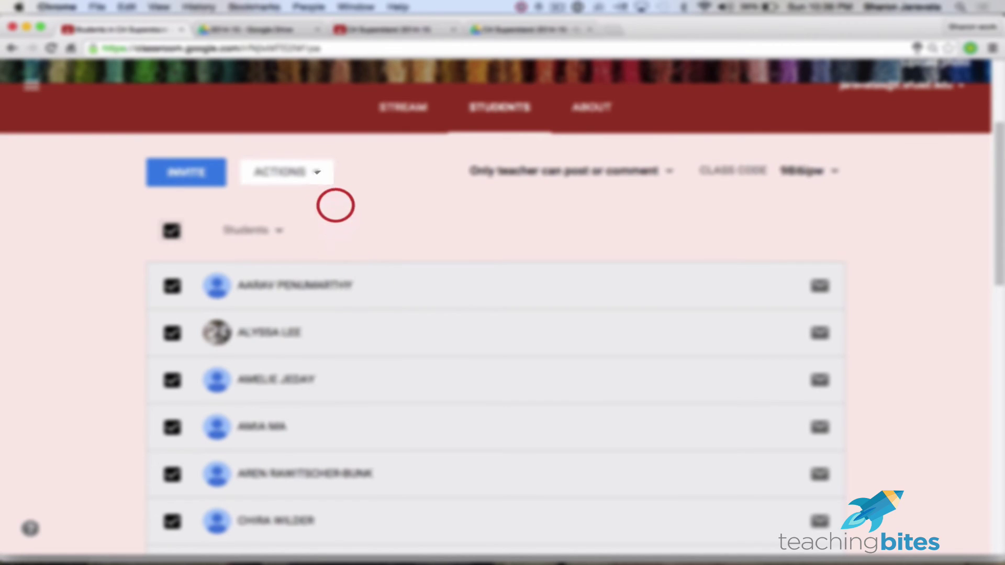
left_click(324, 173)
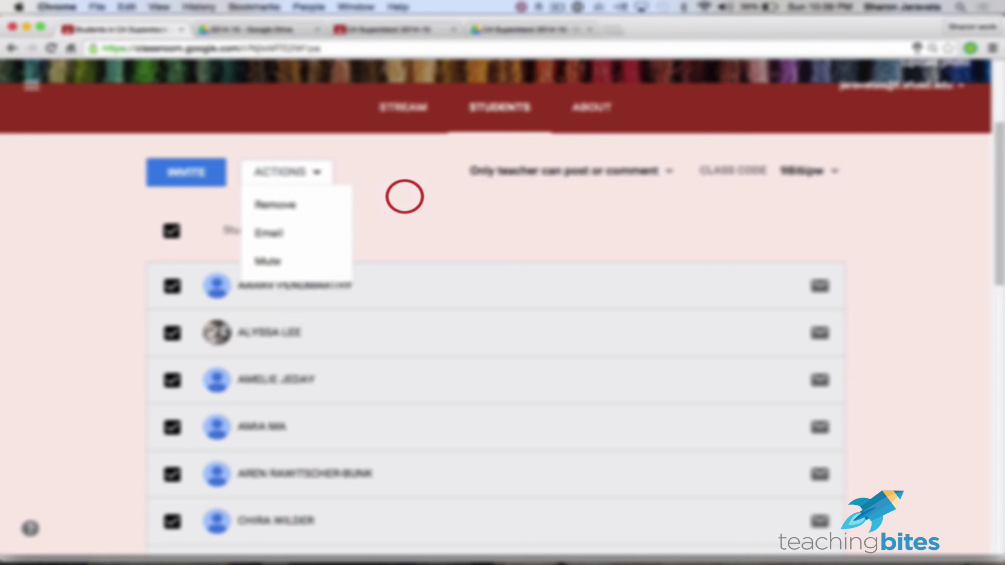
left_click(406, 195)
left_click(173, 231)
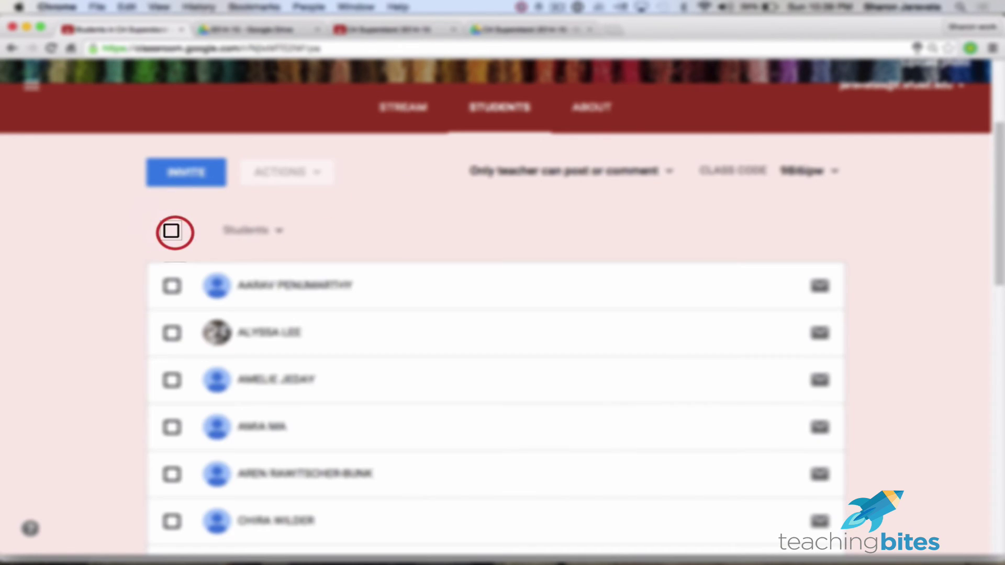
View the student posting and commenting permissions and the class code options without changing them, and look through the student list
left_click(668, 171)
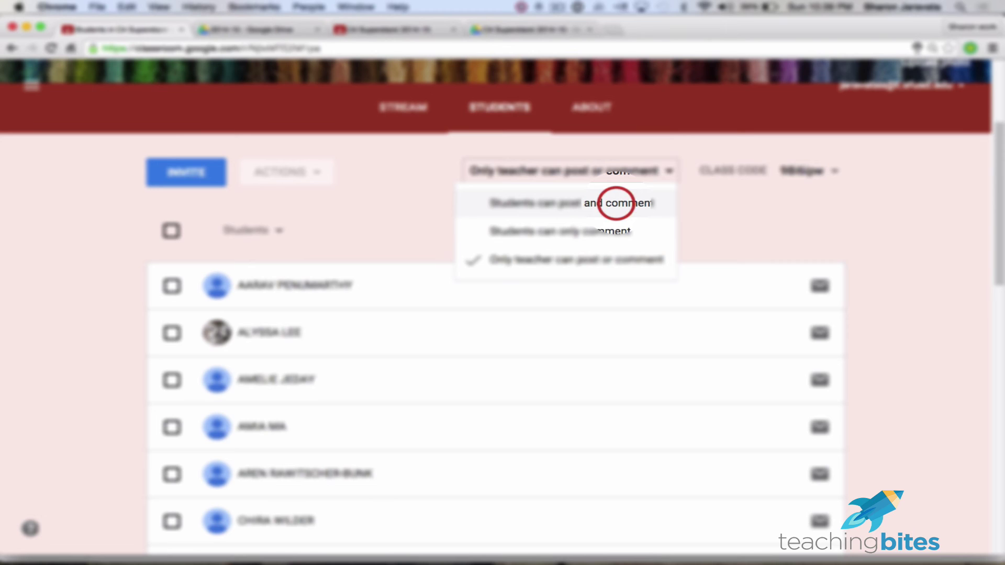
left_click(704, 208)
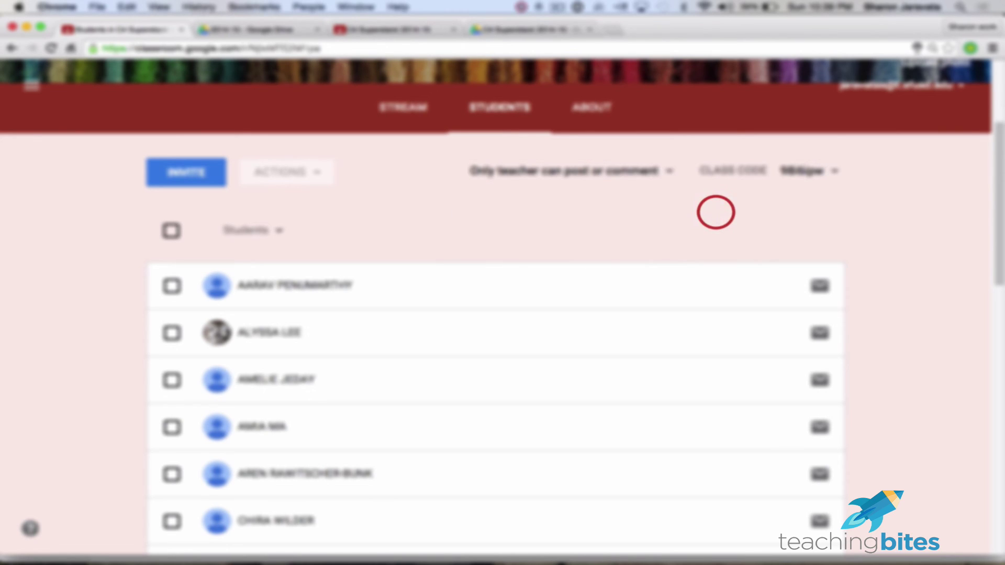
left_click(834, 171)
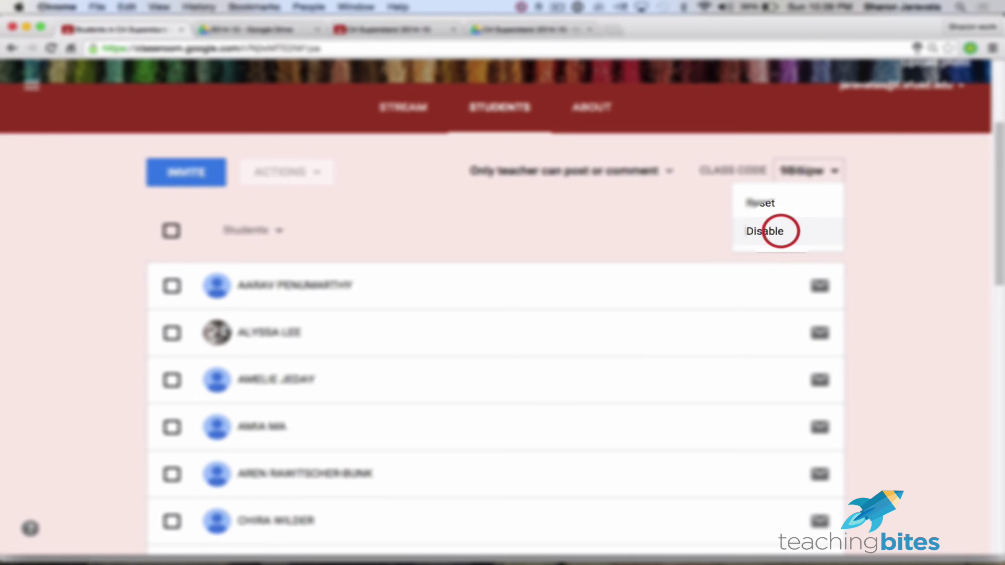
left_click(683, 231)
scroll(682, 231, "down", 10)
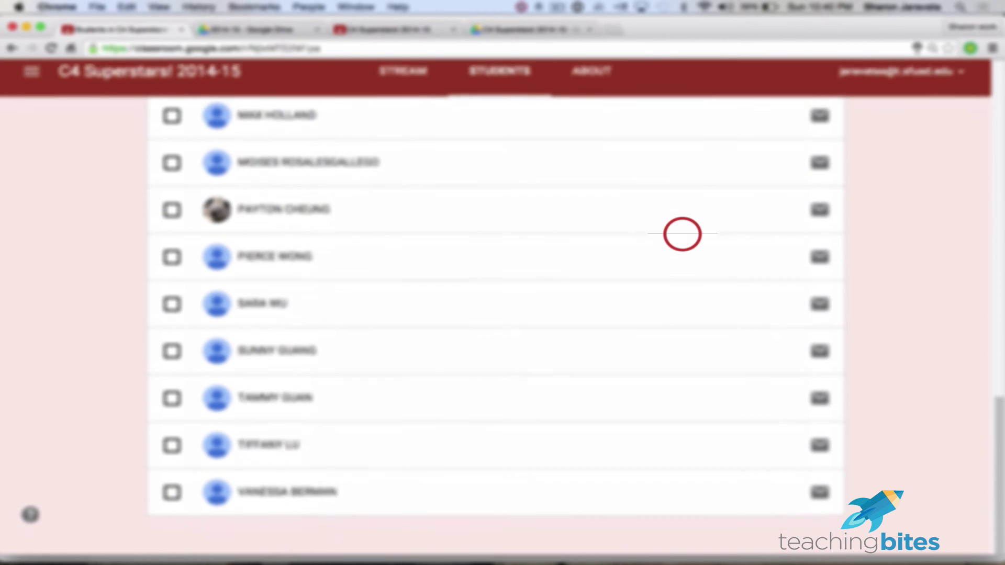
scroll(680, 234, "up", 10)
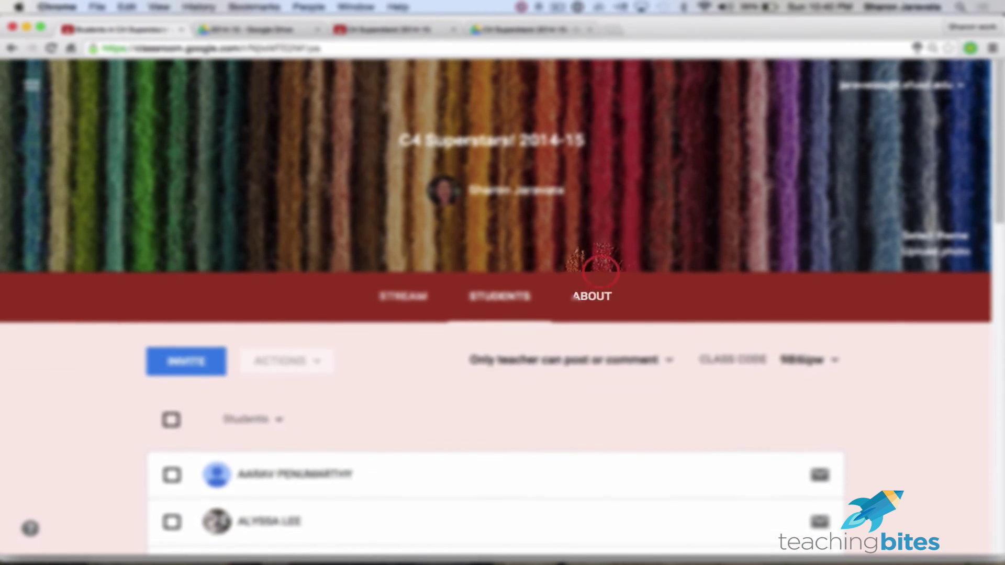
Open the class's About page, view its linked C4 Google Drive folder, and return to the About page
left_click(592, 294)
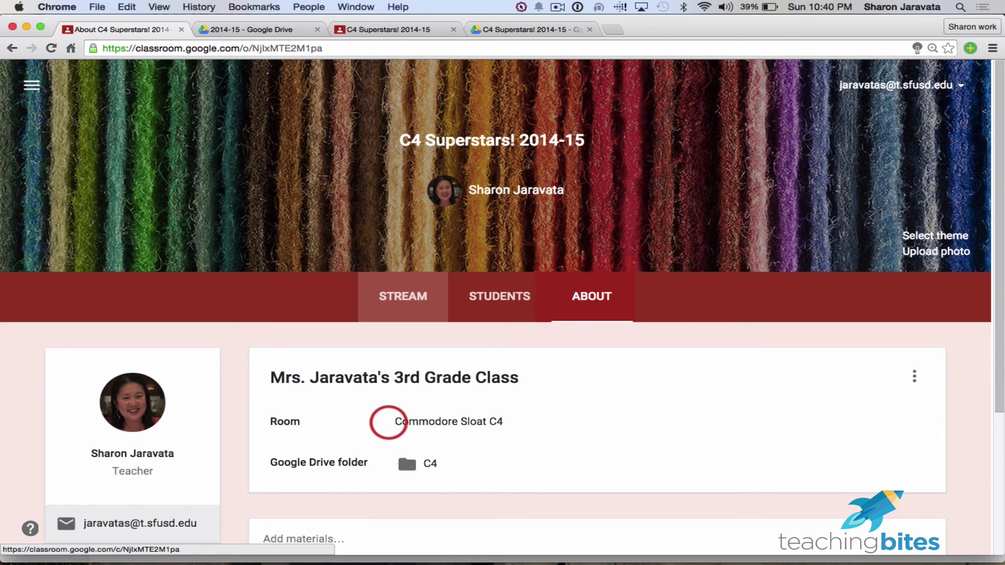
scroll(391, 420, "down", 5)
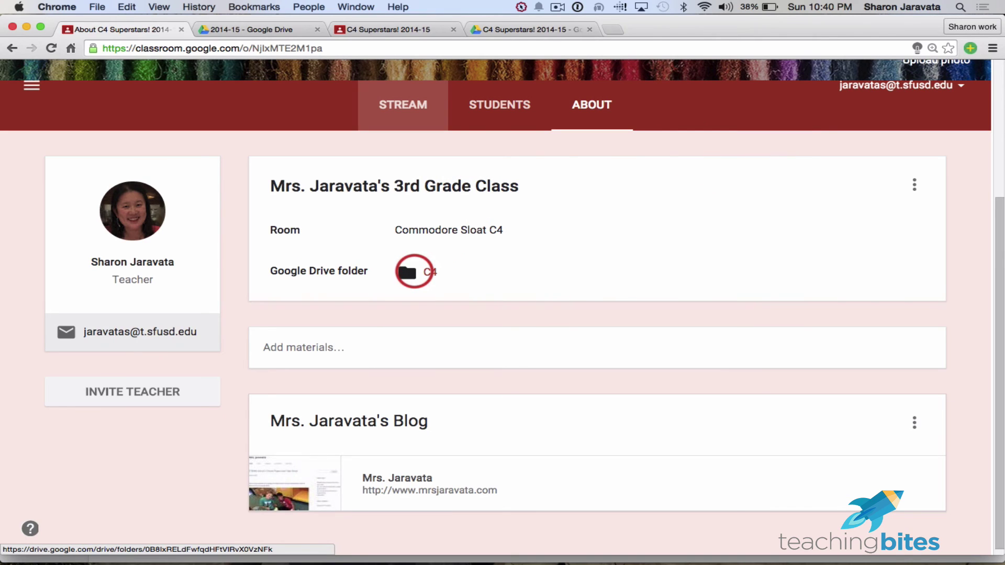
left_click(414, 272)
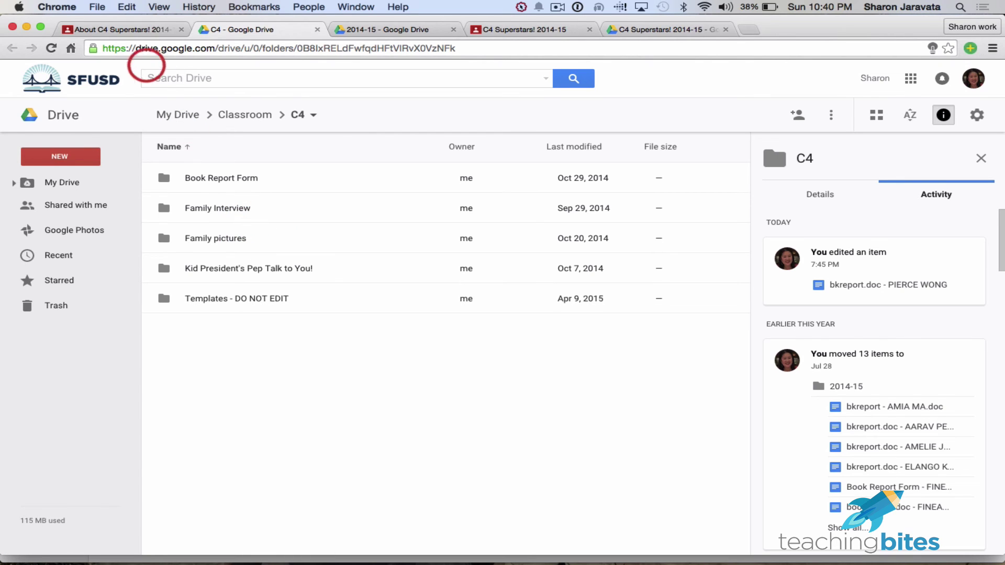
left_click(139, 29)
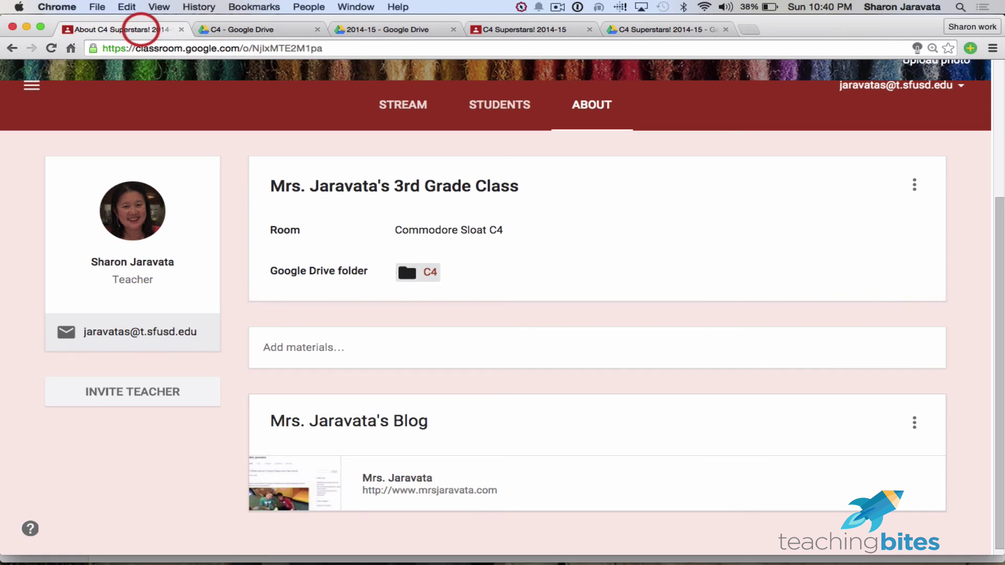
View the options for the teacher's blog material on the About page without choosing one
scroll(395, 283, "down", 1)
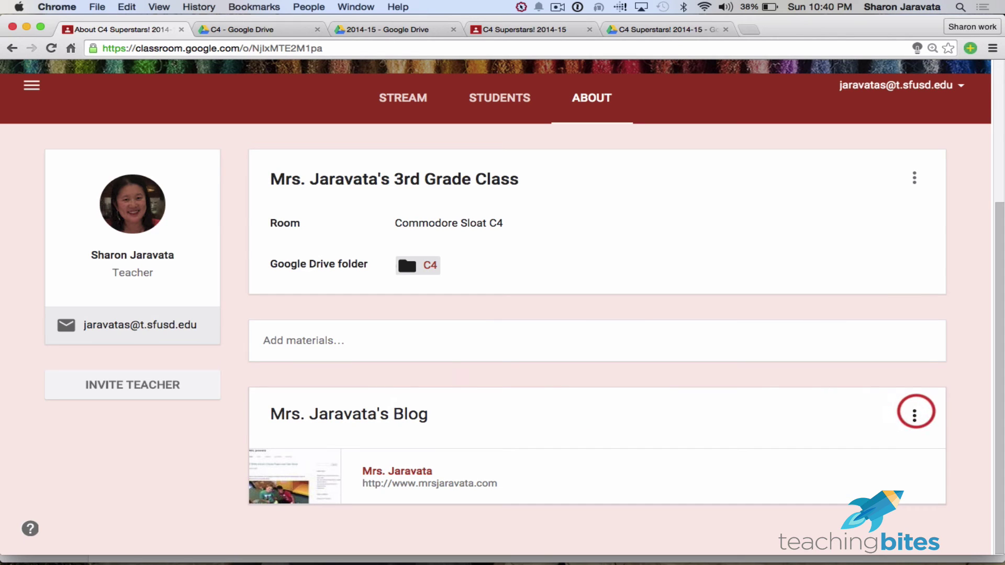
left_click(915, 412)
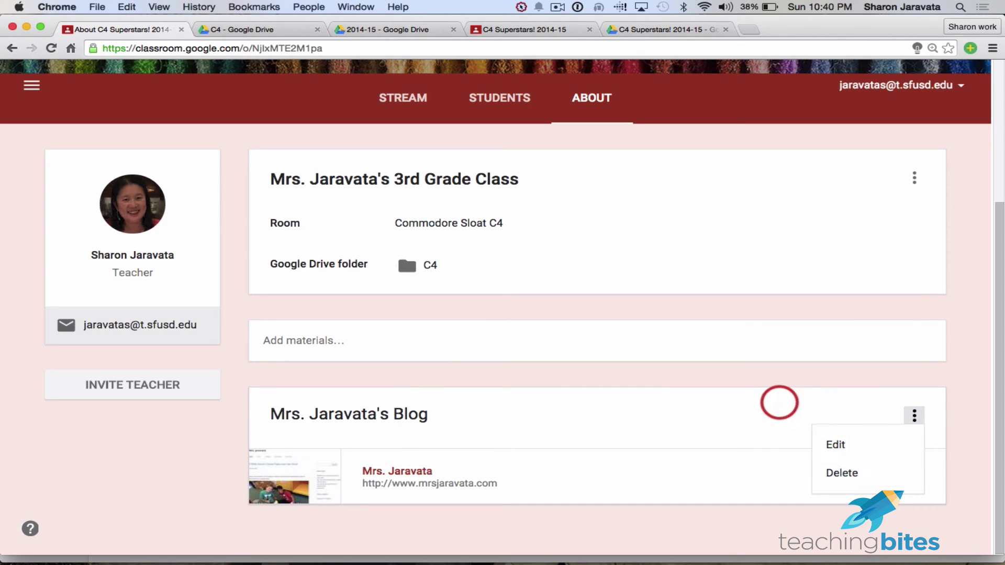
left_click(778, 404)
scroll(796, 301, "up", 5)
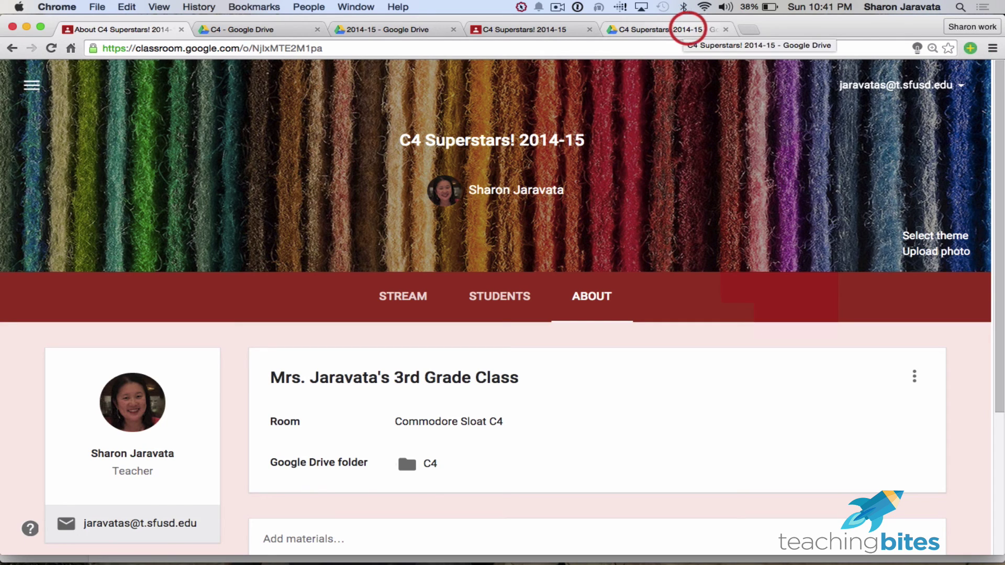
Search the web for "cnn" in a new browser tab and open CNN's article on the changing face of U.S. labor
left_click(749, 29)
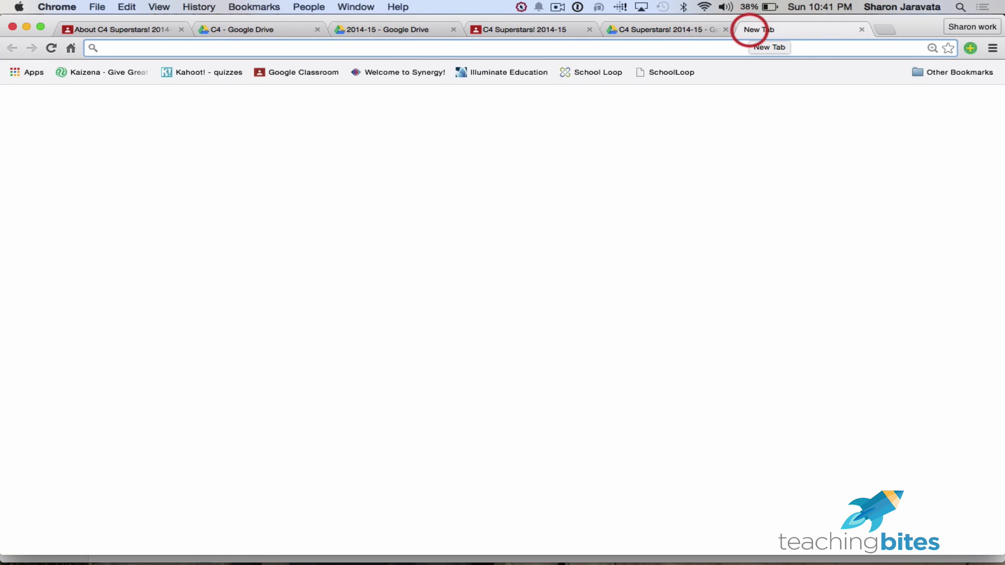
type("cnn")
key("Return")
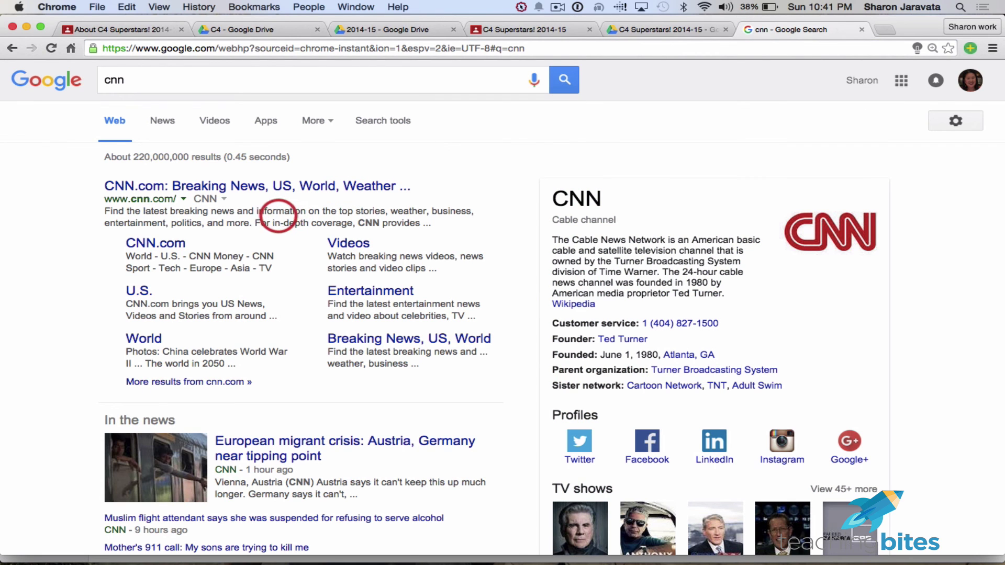
left_click(265, 187)
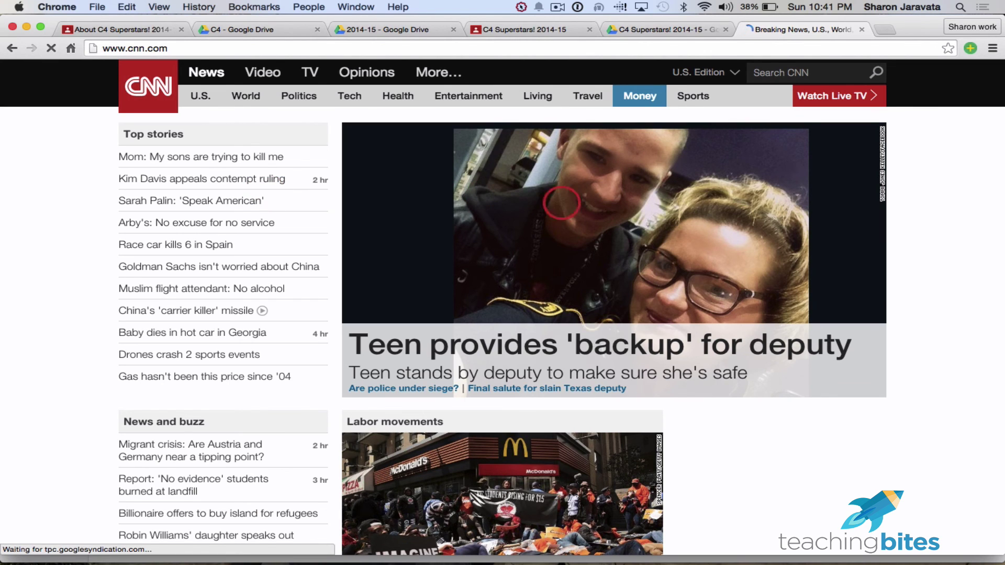
scroll(696, 212, "down", 4)
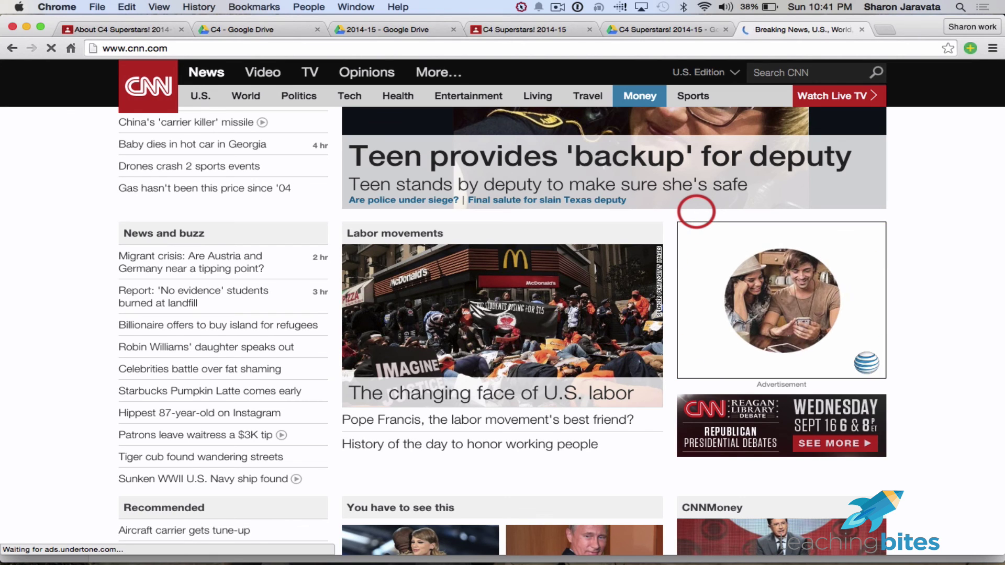
scroll(600, 283, "down", 5)
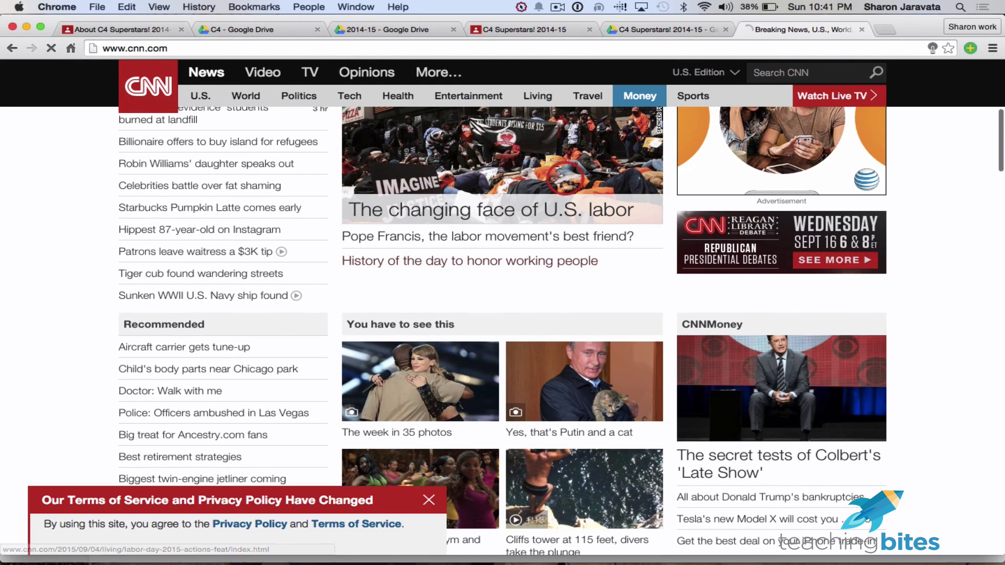
left_click(600, 283)
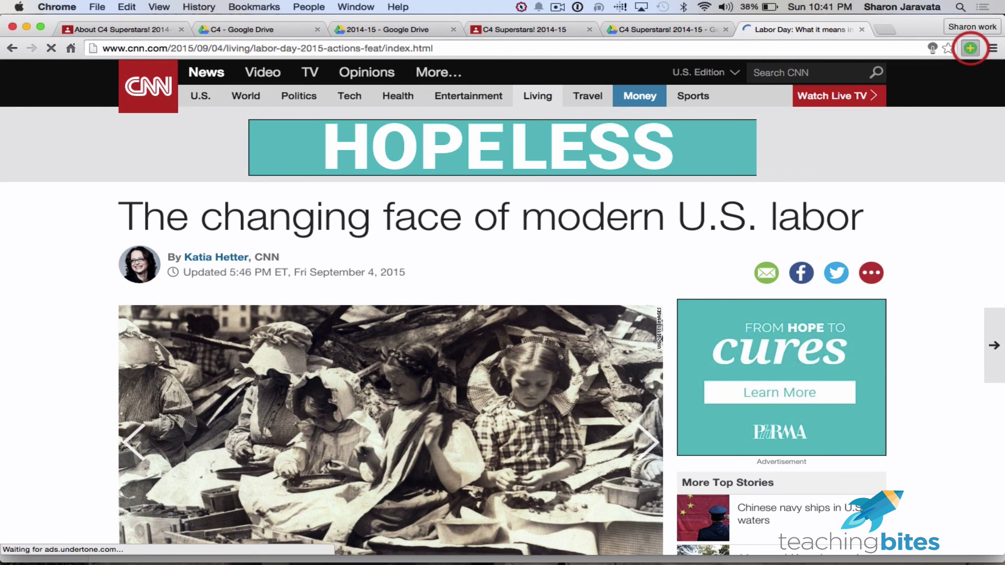
Start sharing the CNN labor article to Classroom and bring up the choice of classes
left_click(970, 49)
left_click(966, 74)
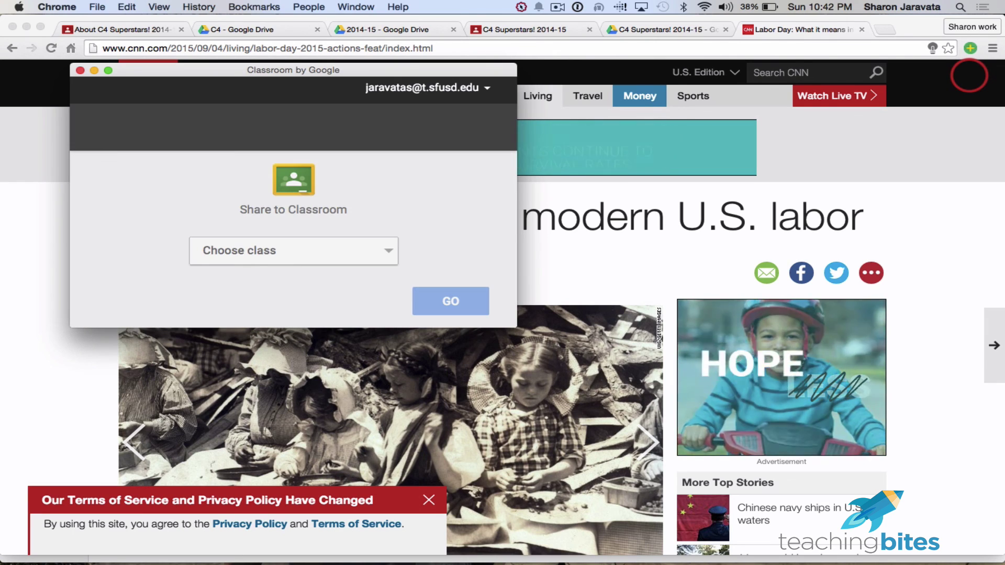
left_click(392, 251)
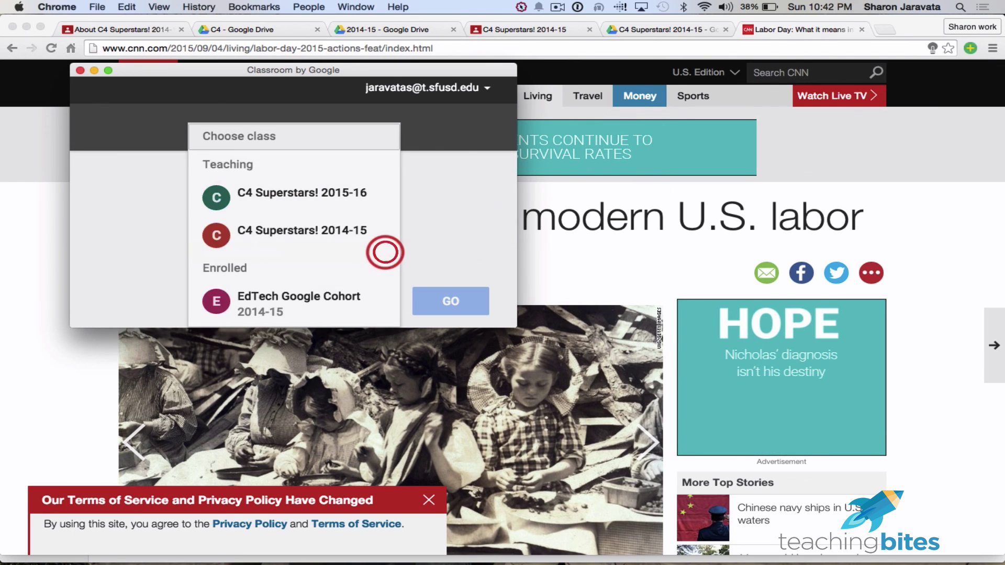